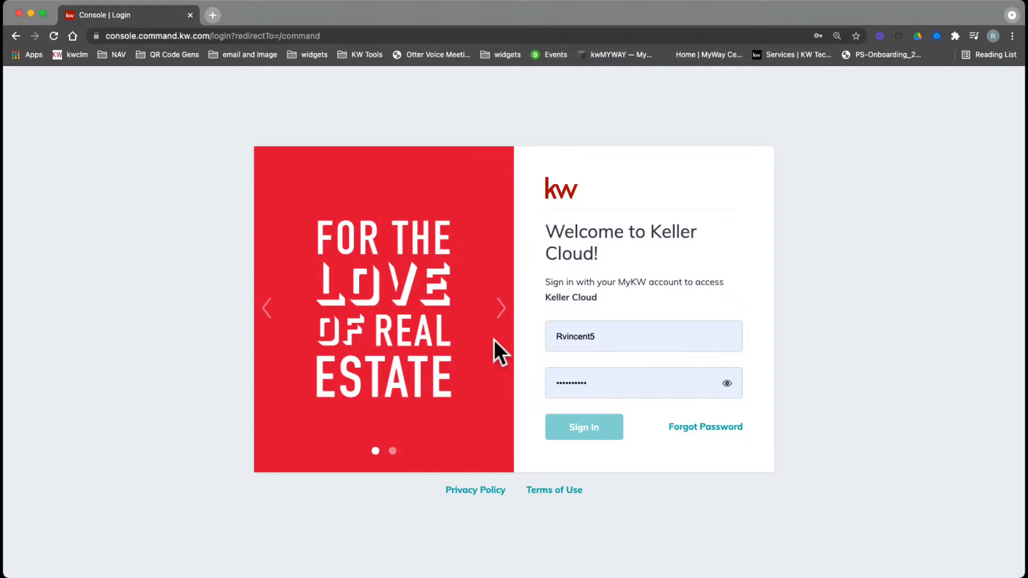
Sign in to Keller Cloud and bring the KW Command dashboard window into focus
left_click(580, 426)
left_click(582, 427)
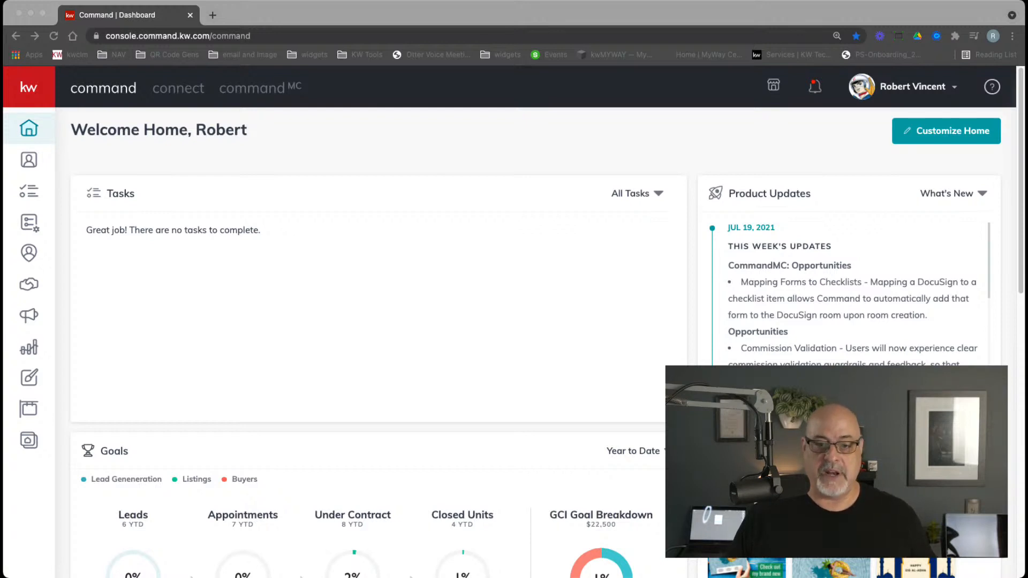
left_click(120, 313)
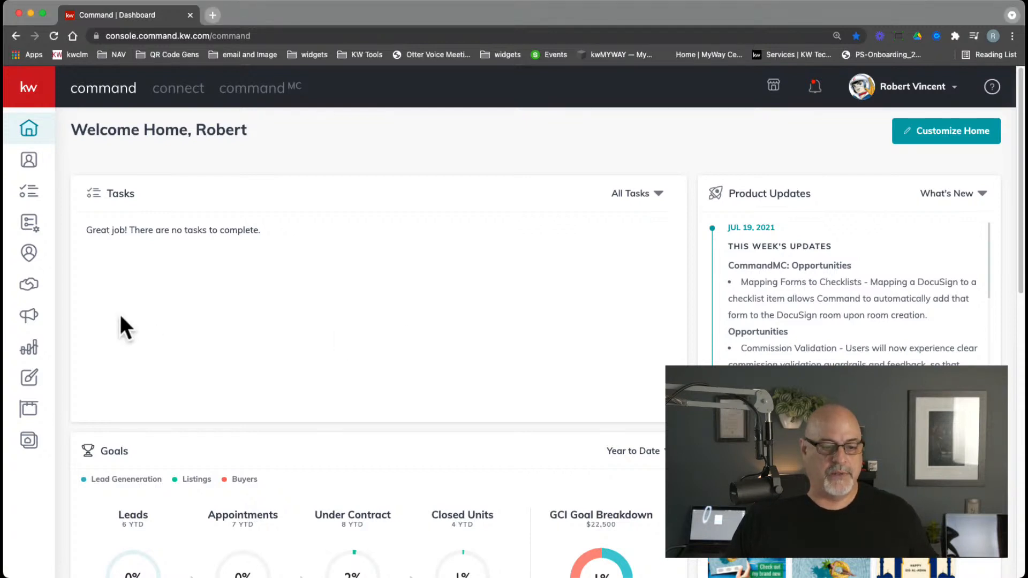
Open the Opportunities page and expand the sidebar to show section labels
left_click(30, 288)
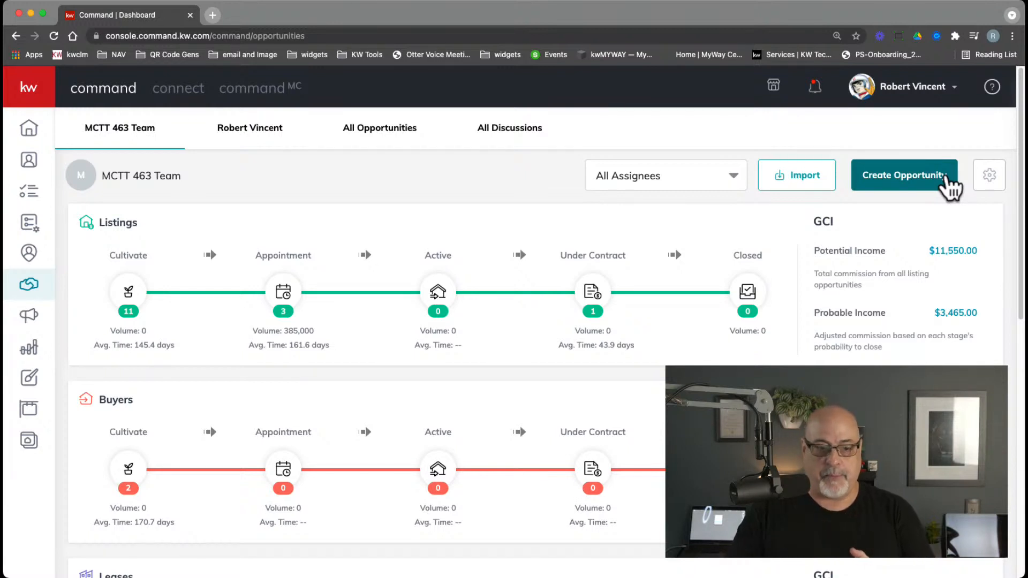
left_click(43, 96)
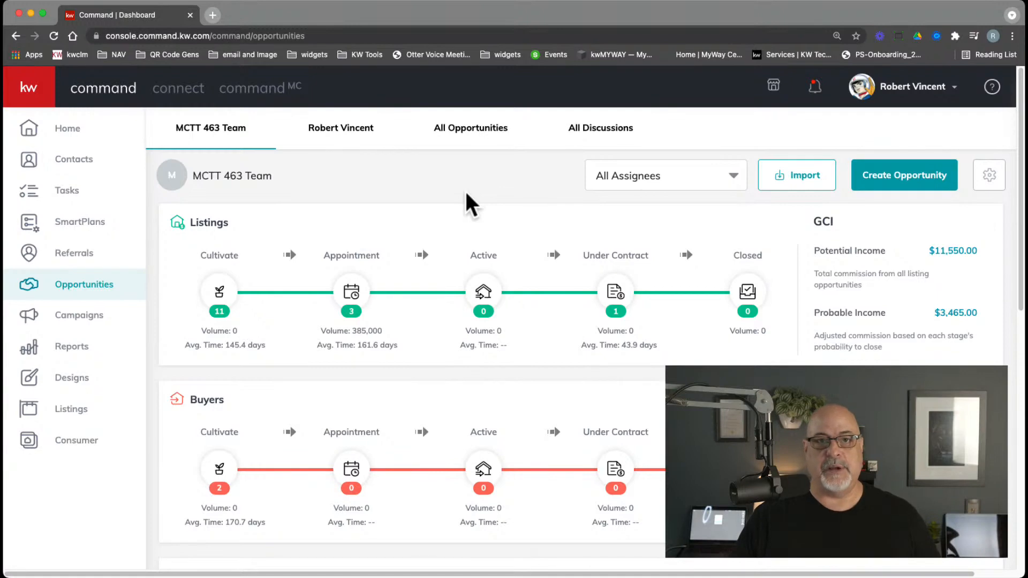
left_click(905, 182)
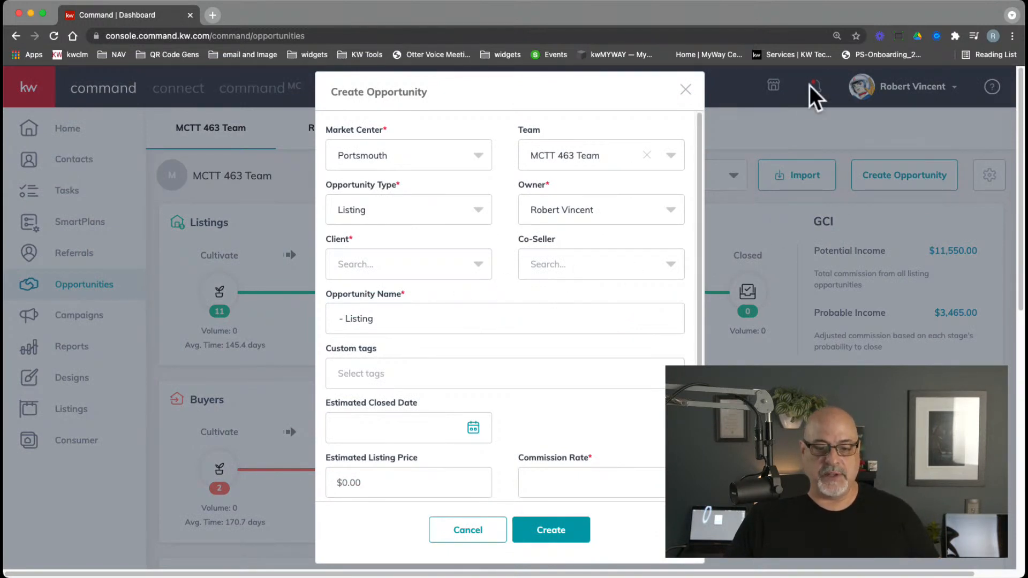
left_click(614, 159)
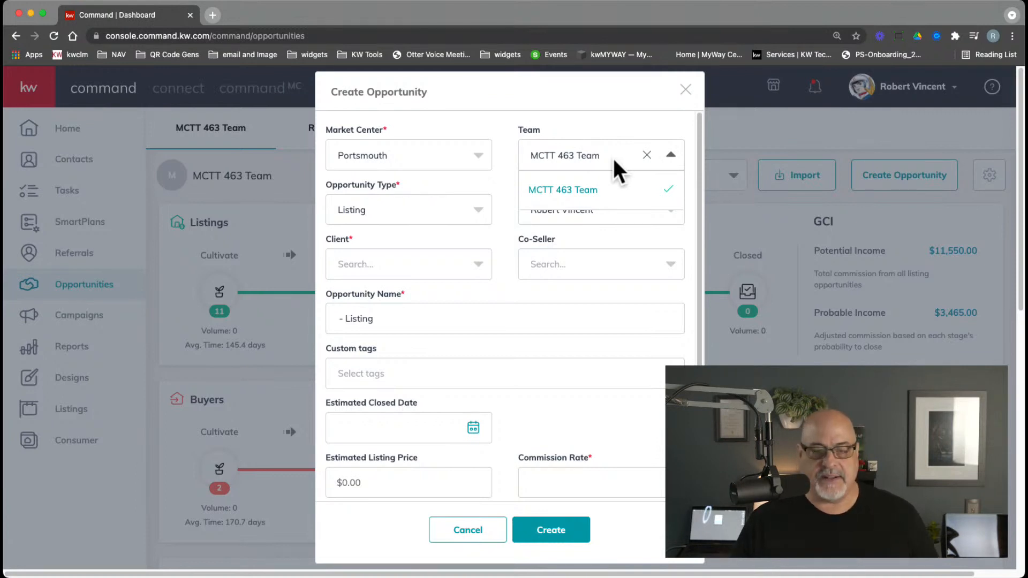
left_click(646, 155)
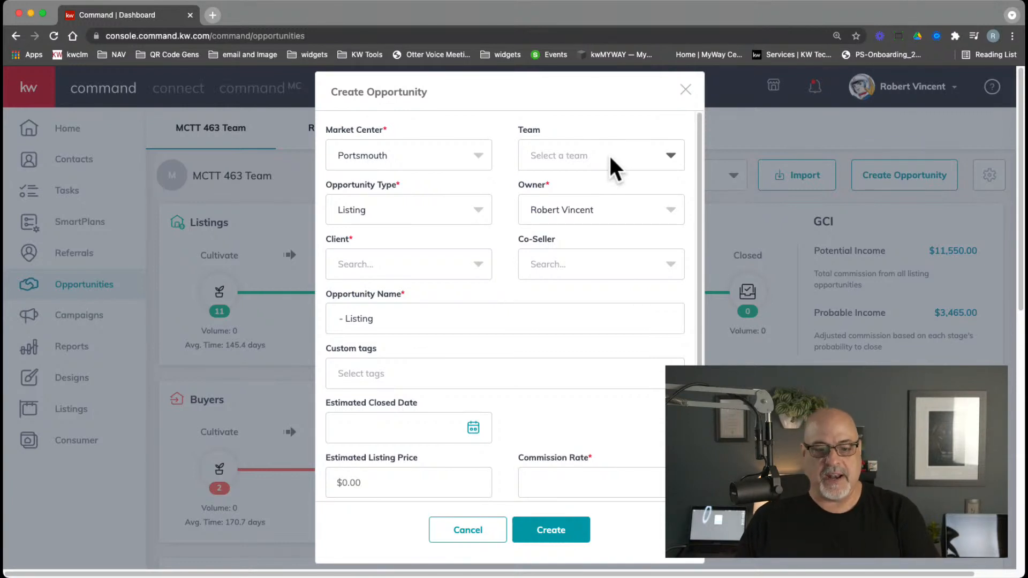
left_click(444, 219)
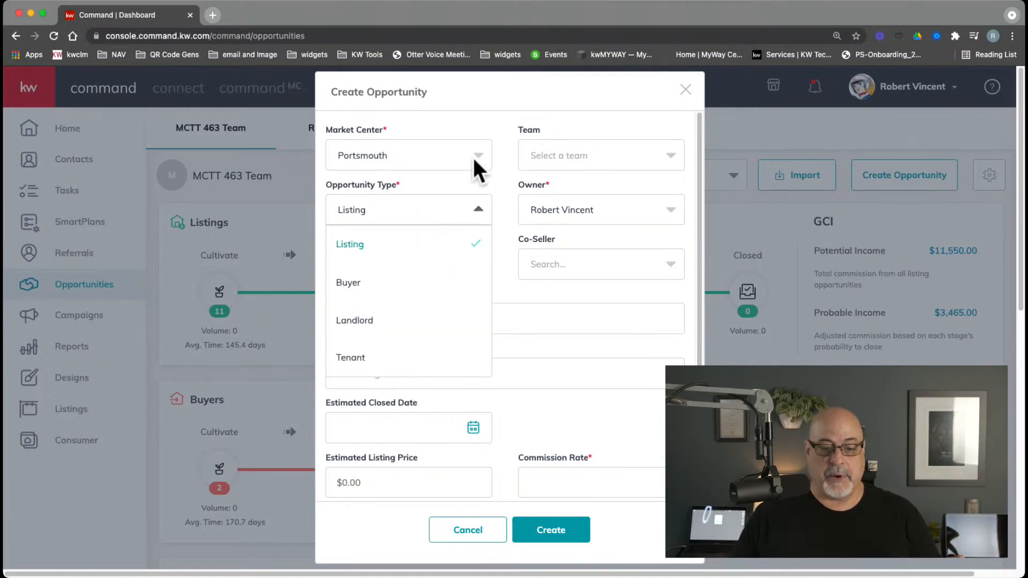
left_click(509, 92)
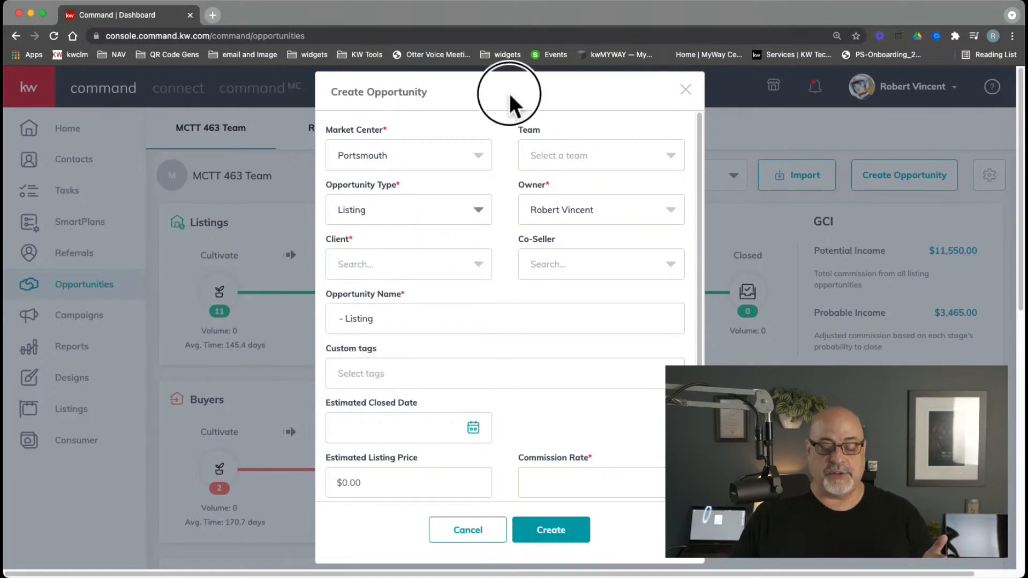
left_click(416, 263)
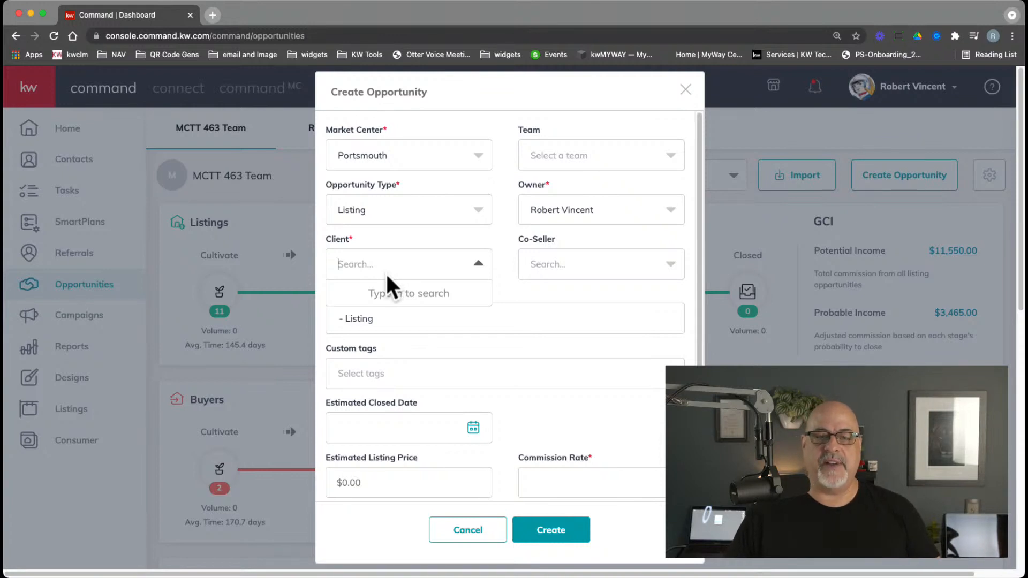
left_click(469, 530)
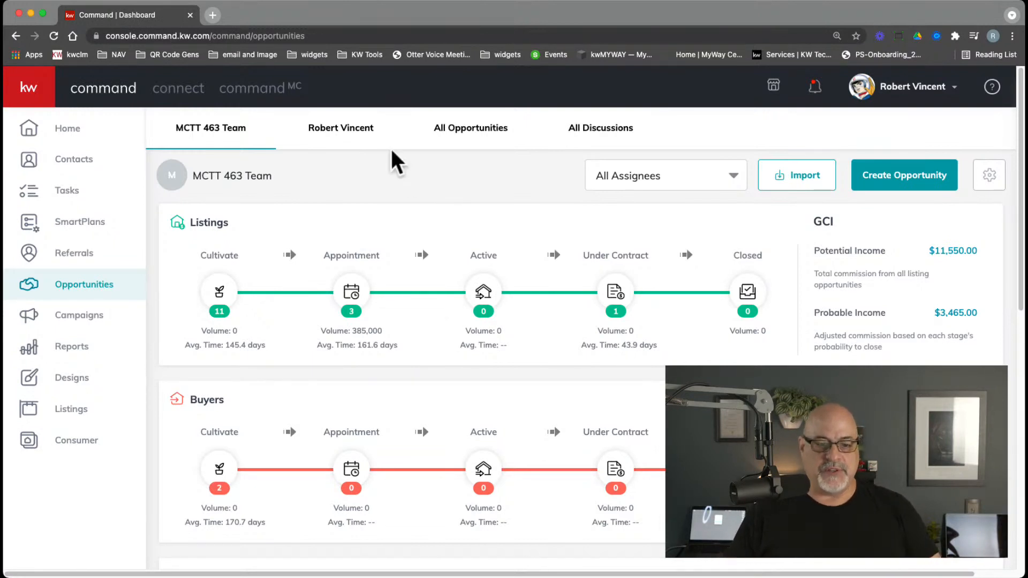
Show the agent's own opportunity pipeline and shift the Command window to reveal Facebook
left_click(335, 131)
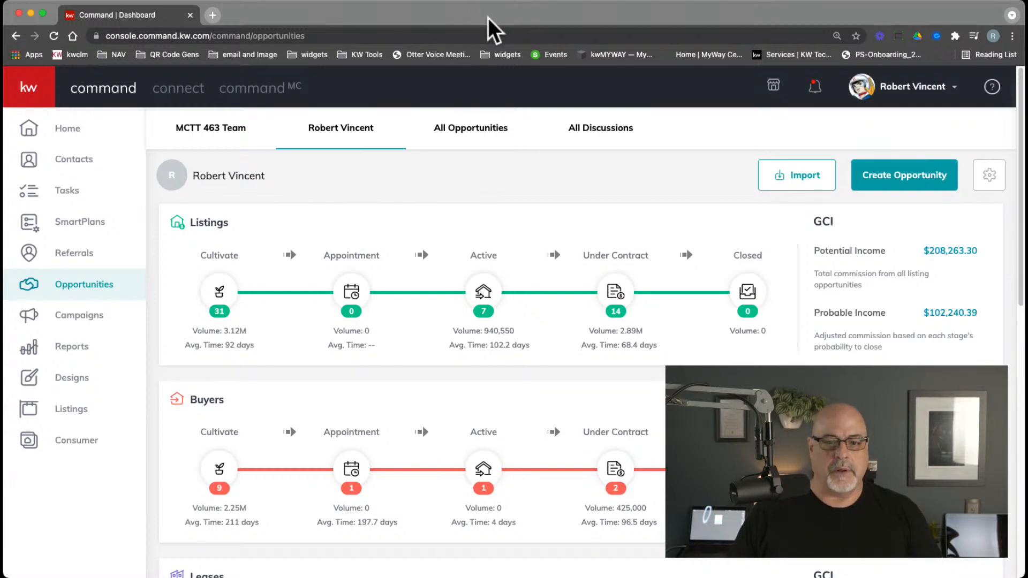
left_click_drag(488, 18, 490, 68)
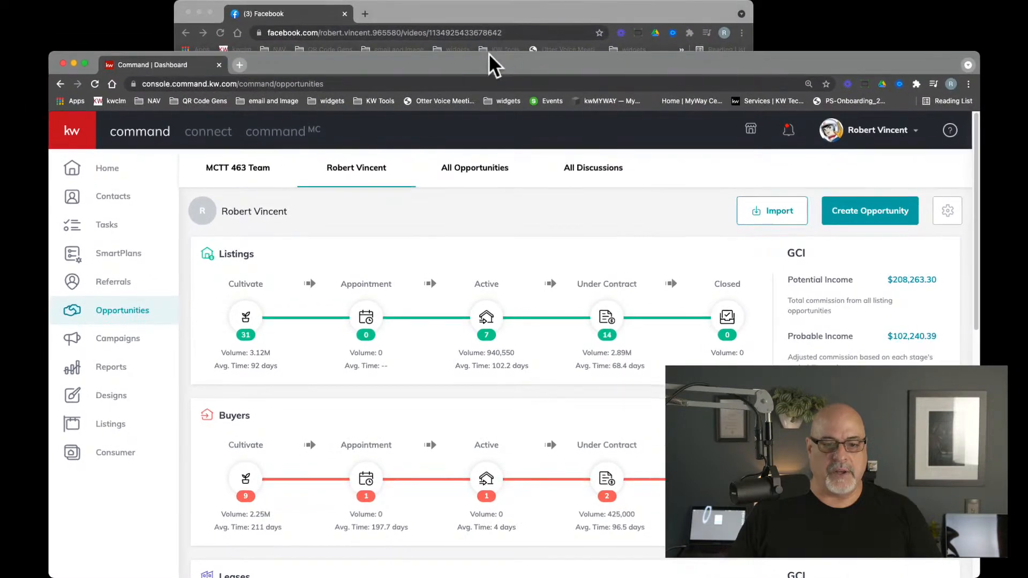
Reload the Facebook live video page, start it playing, then return to KW Command
left_click(487, 13)
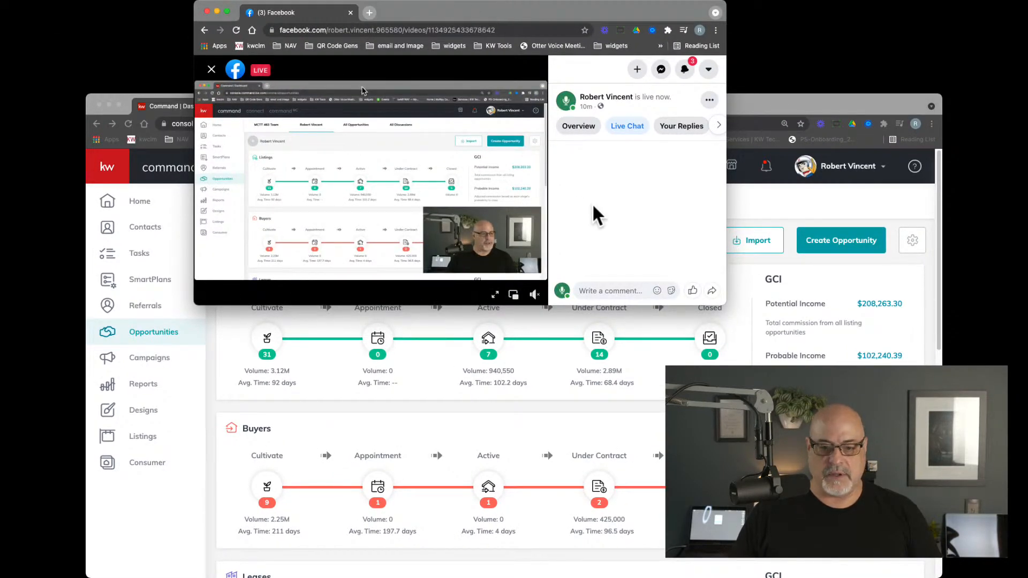
left_click(236, 31)
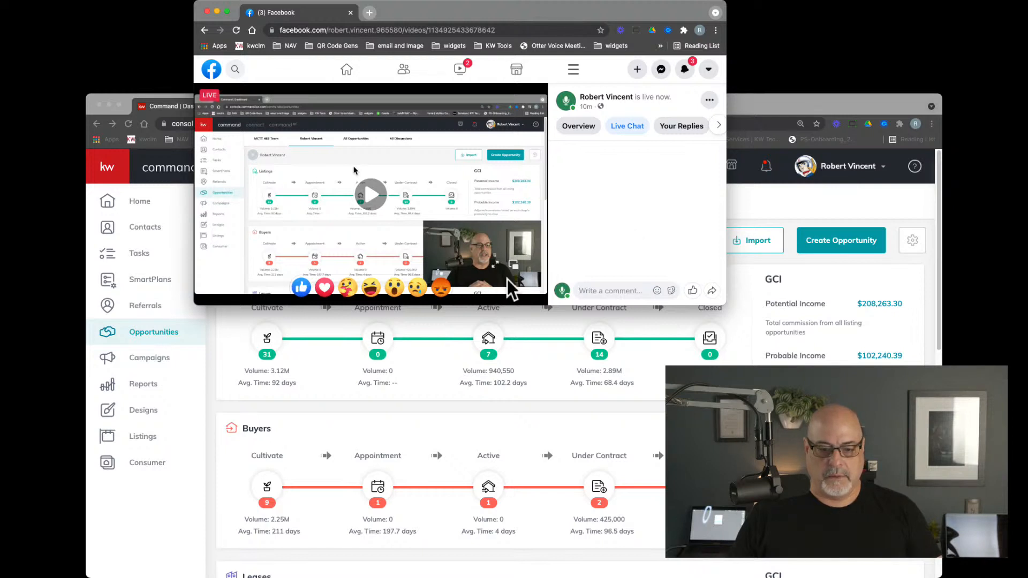
left_click(371, 194)
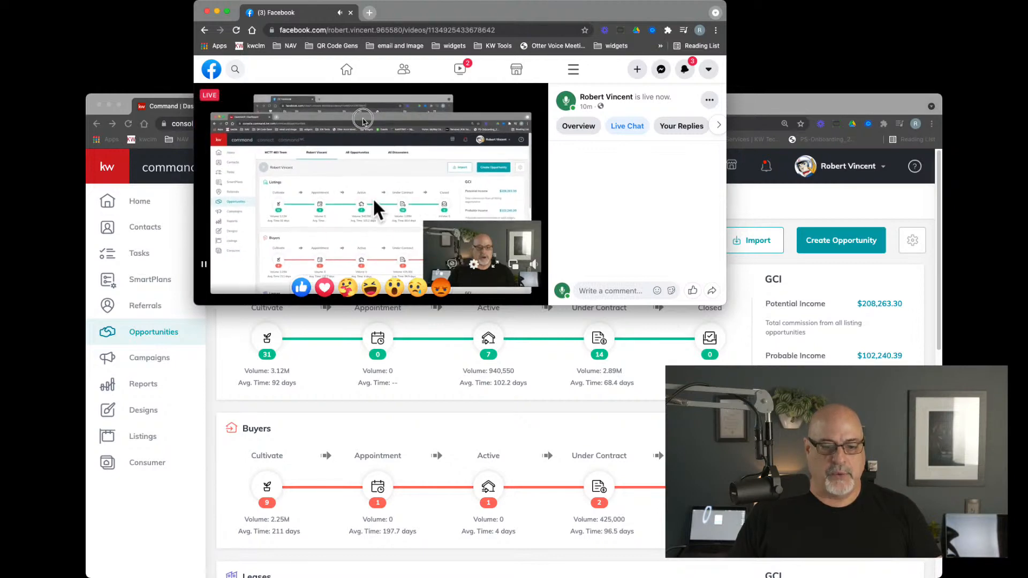
left_click(748, 102)
left_click(453, 92)
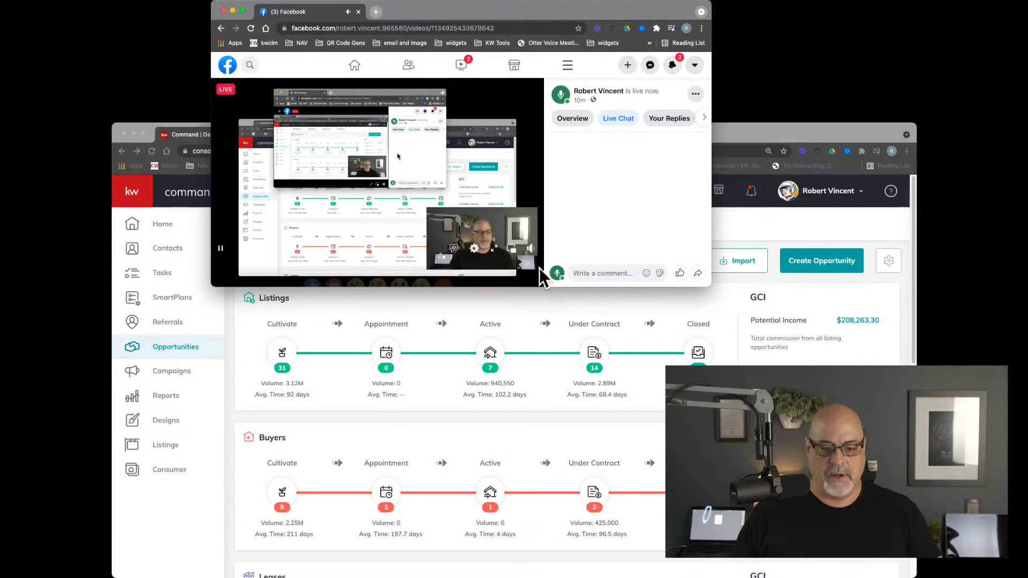
left_click(741, 135)
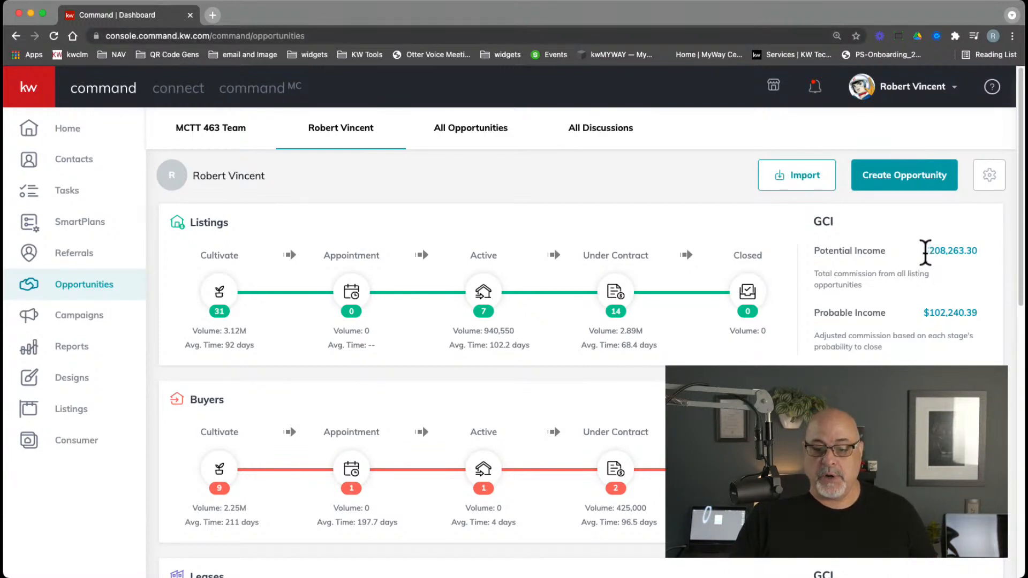
Highlight the $208,263.30 Potential Income and open the Listings Cultivate stage board
left_click_drag(925, 251, 976, 260)
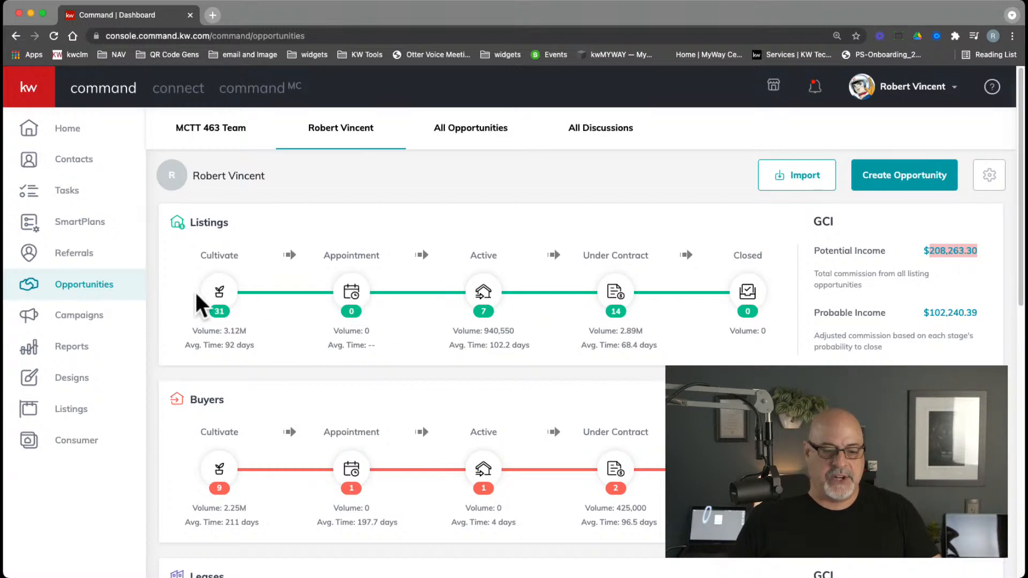
left_click(224, 298)
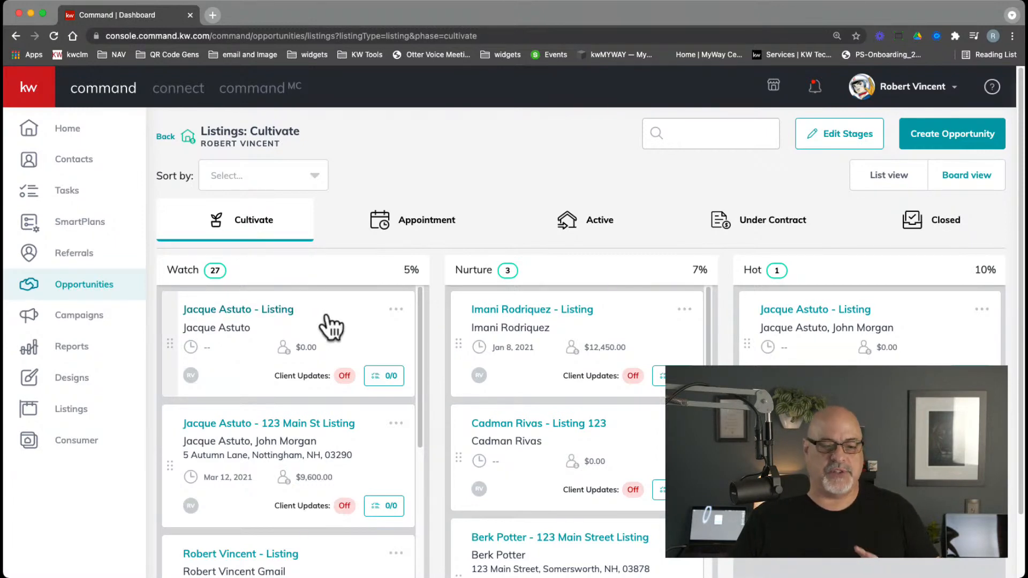
Drag the top Watch listing through Nurture into the Hot column
left_click_drag(349, 349, 599, 313)
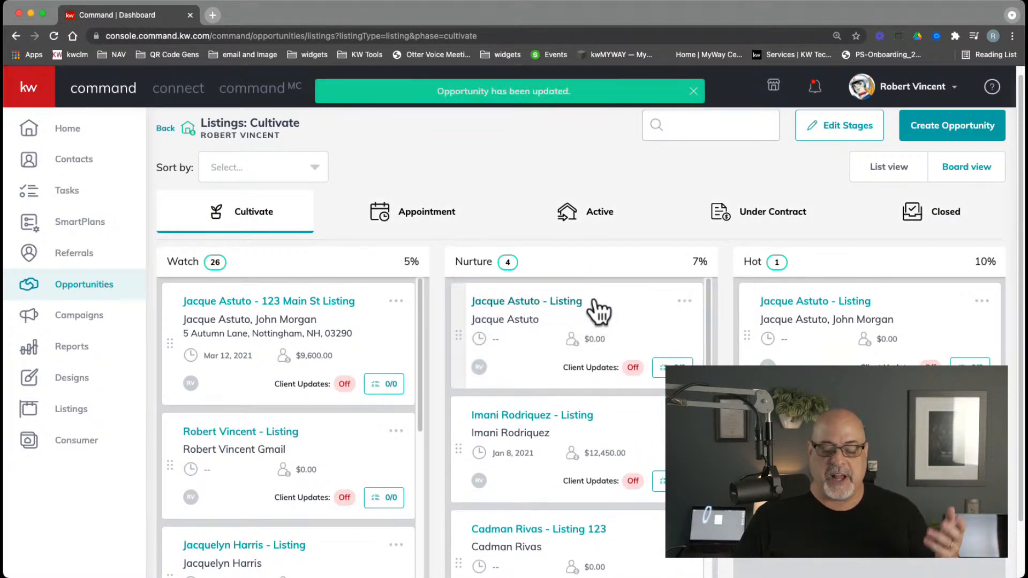
left_click_drag(878, 439, 878, 448)
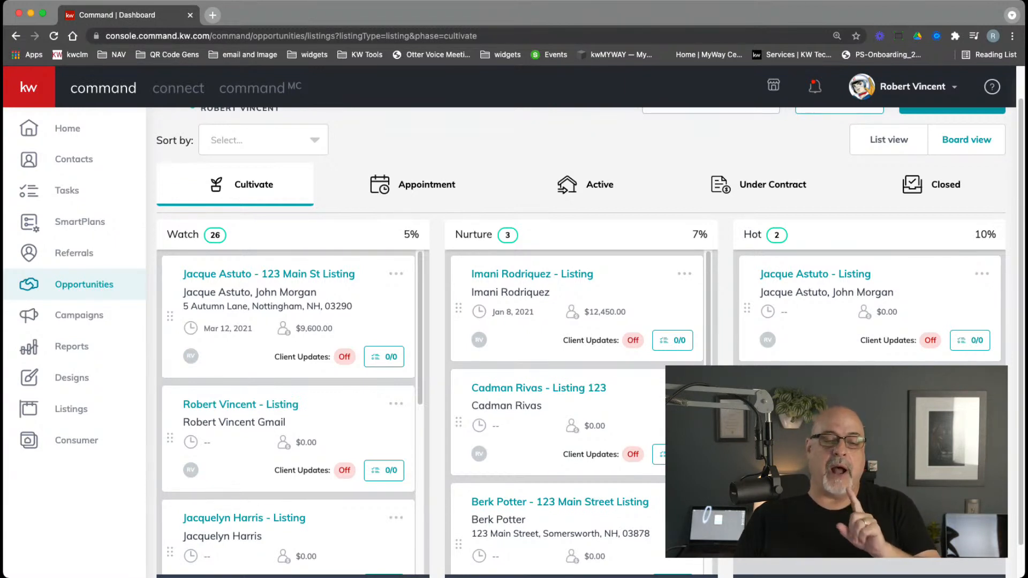
scroll(589, 321, "up", 1)
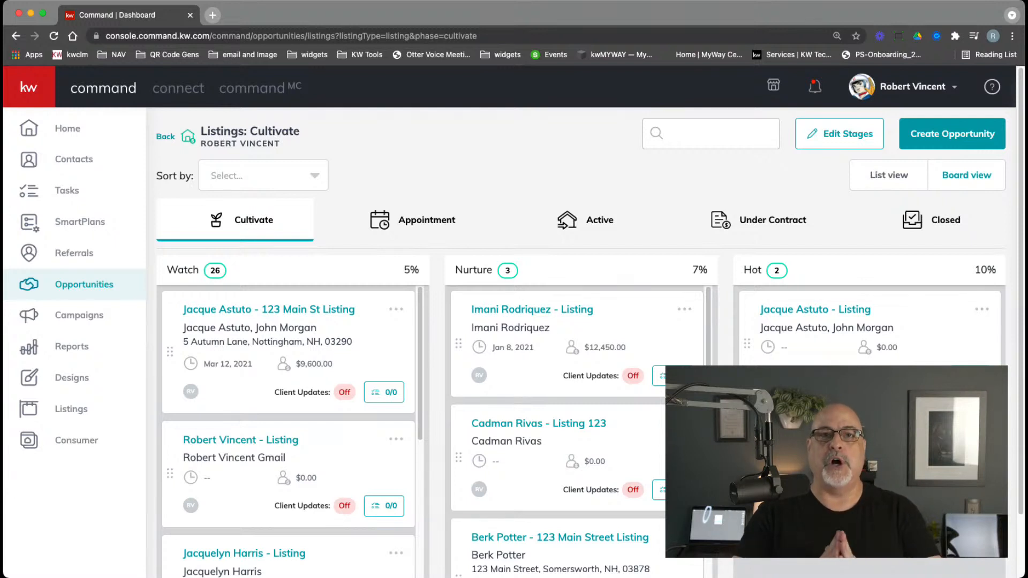
Search Contacts for the client's first name and open the matching client's record
left_click(73, 165)
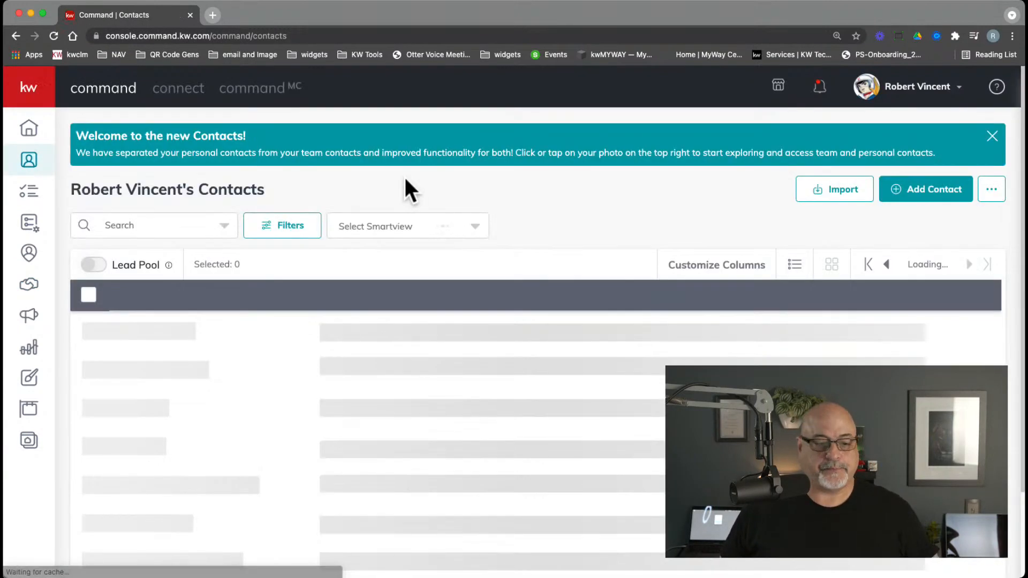
left_click(39, 100)
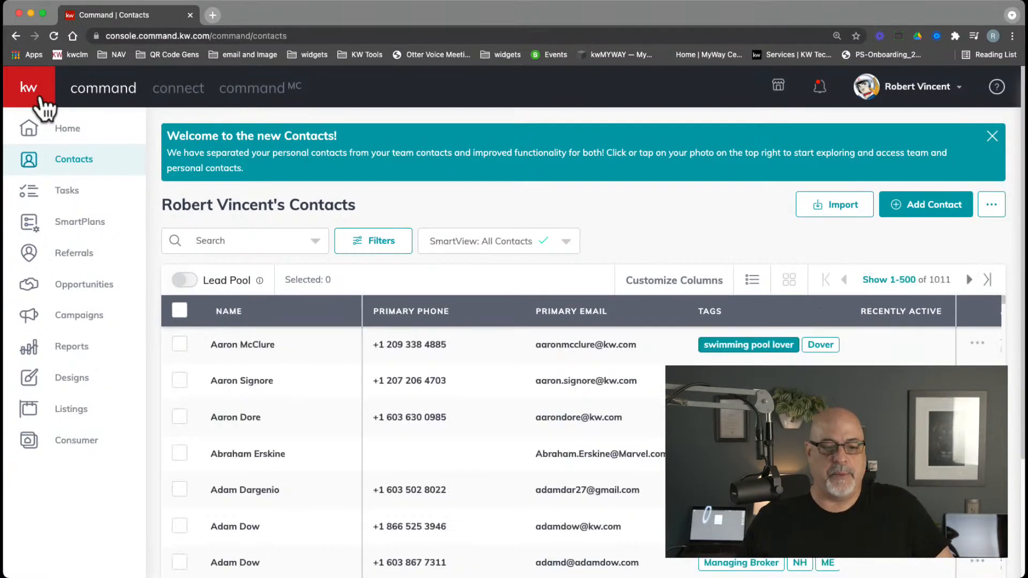
left_click(992, 137)
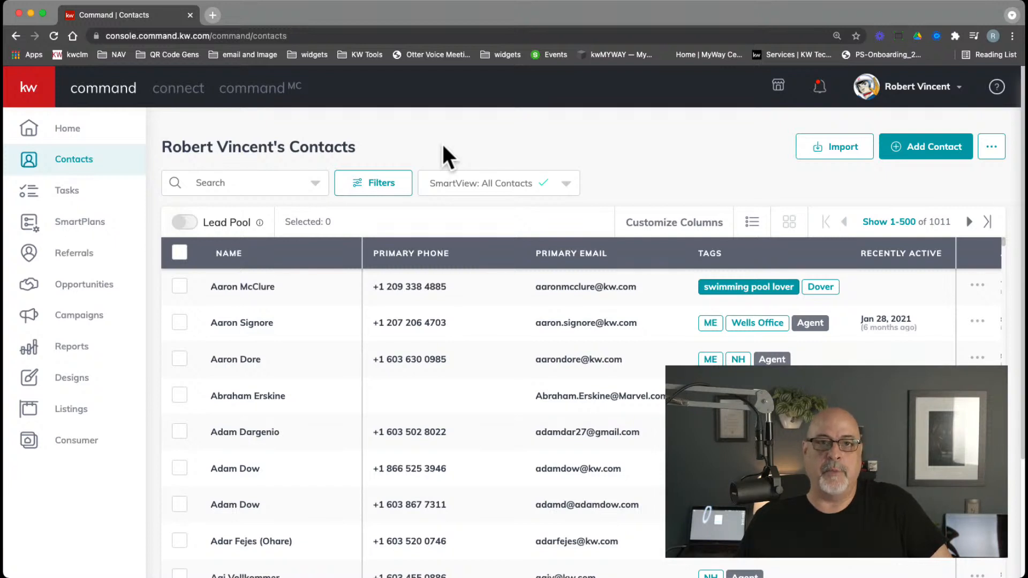
left_click(246, 183)
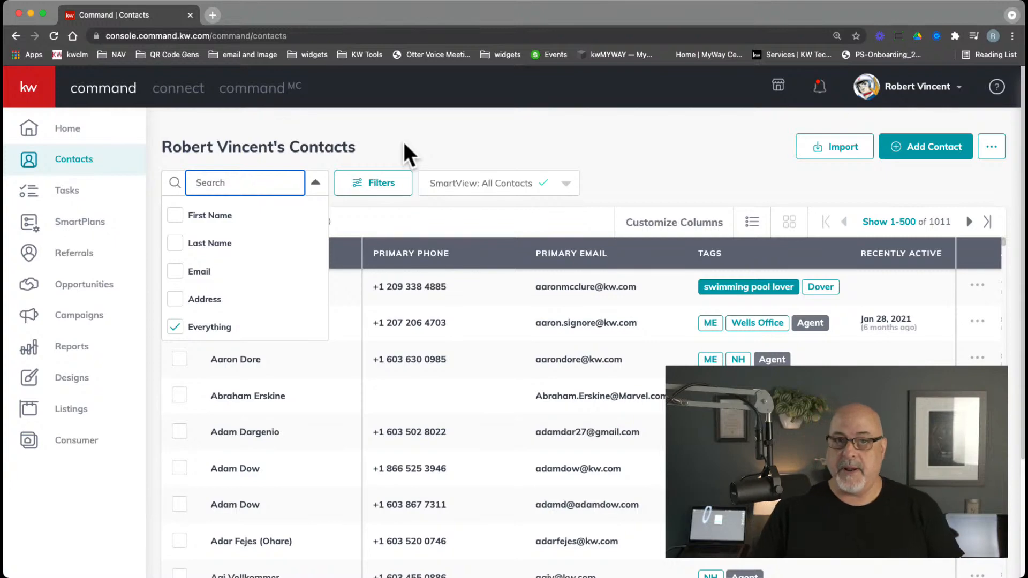
type("ja")
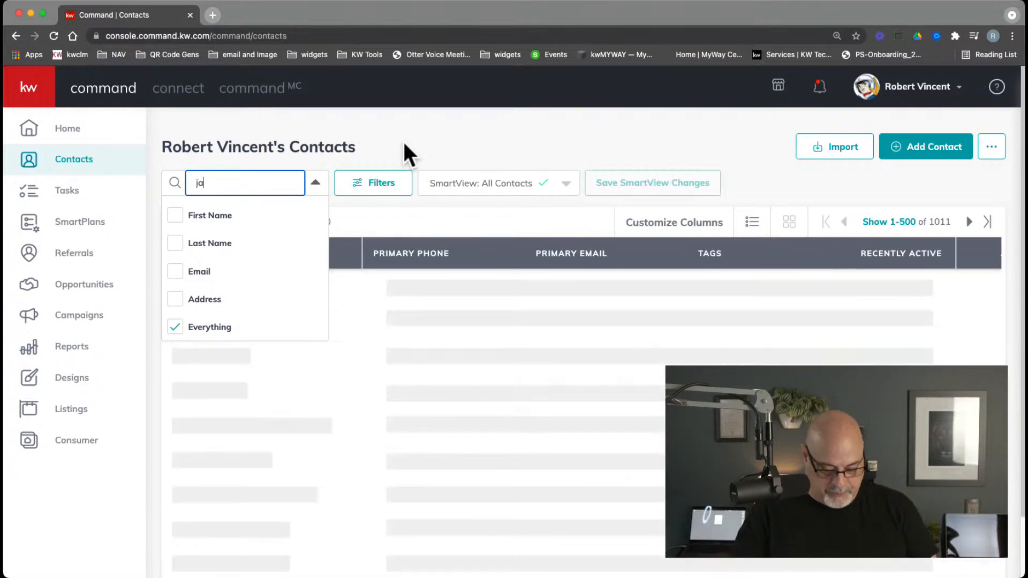
type("cque")
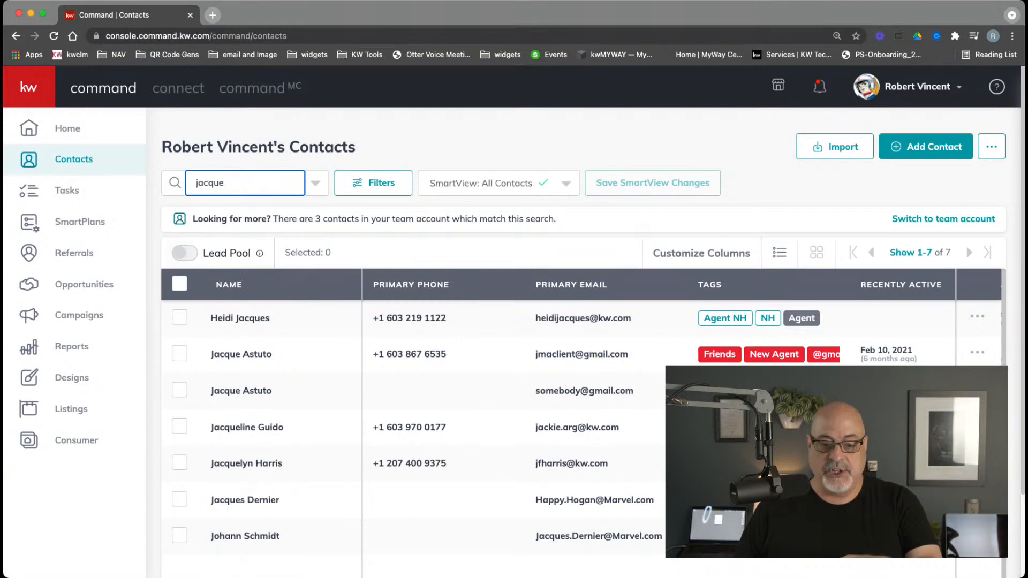
left_click(250, 360)
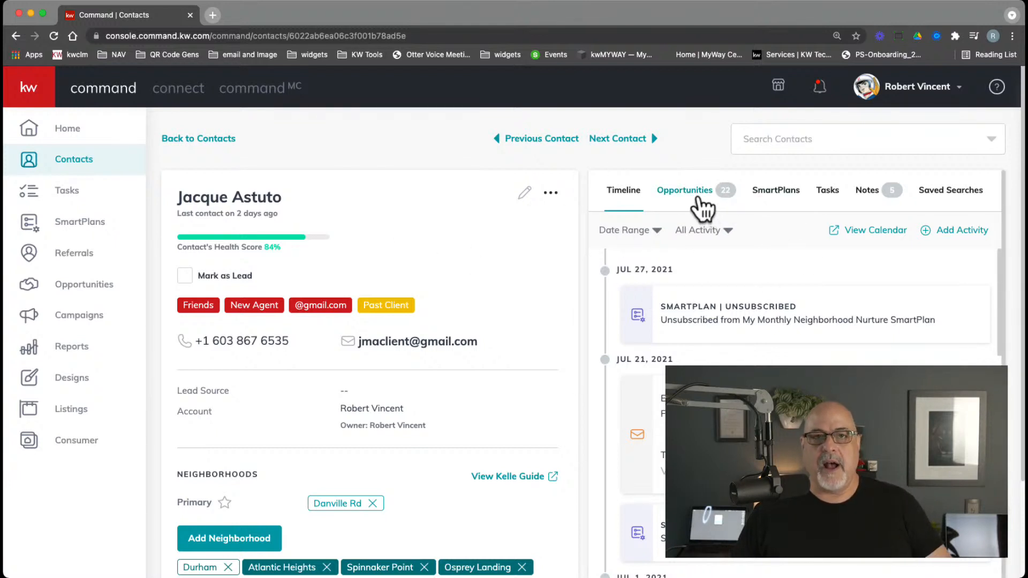
From the client's Opportunities tab, start a new Portsmouth listing opportunity
left_click(702, 205)
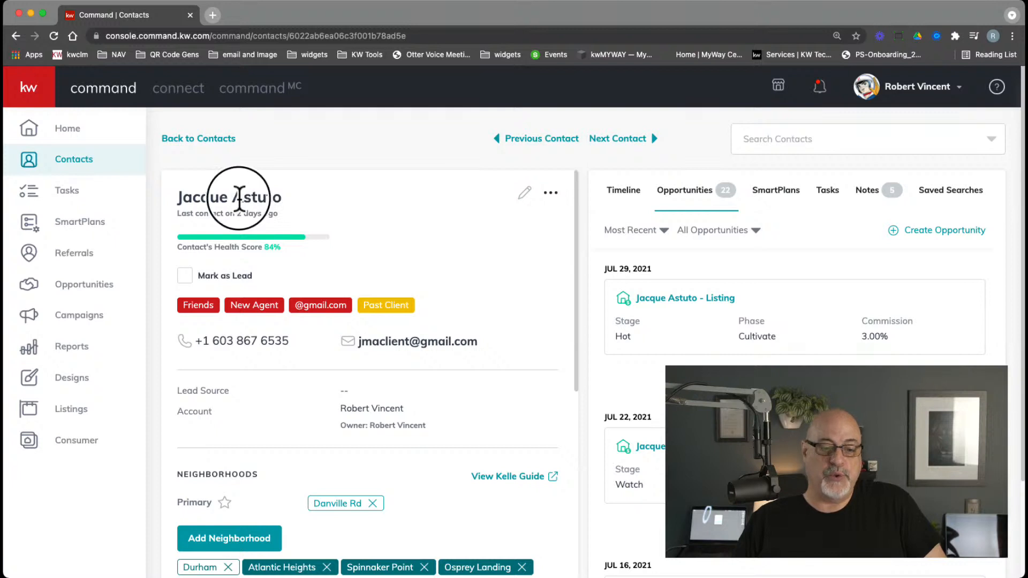
double_click(239, 200)
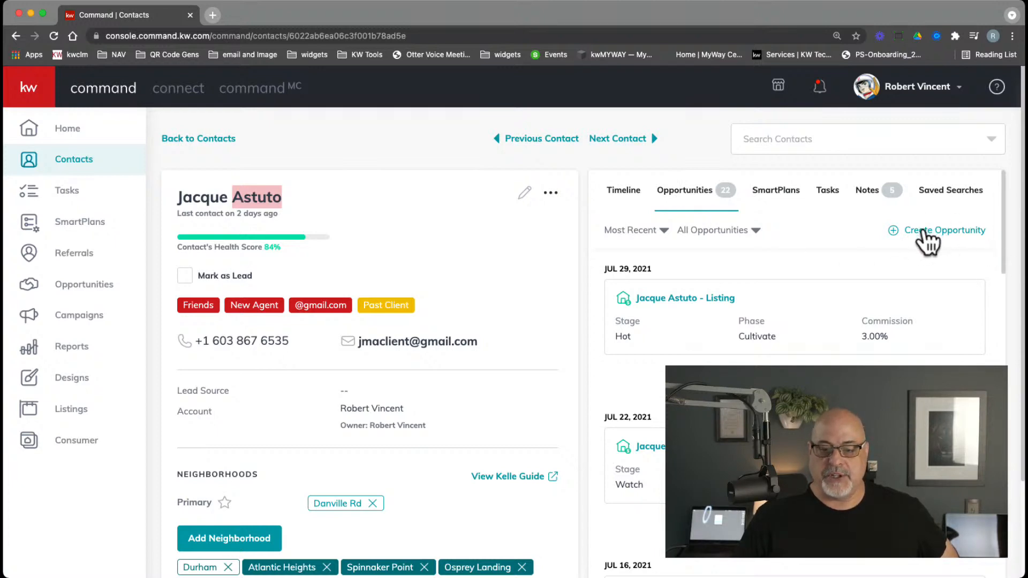
left_click(924, 230)
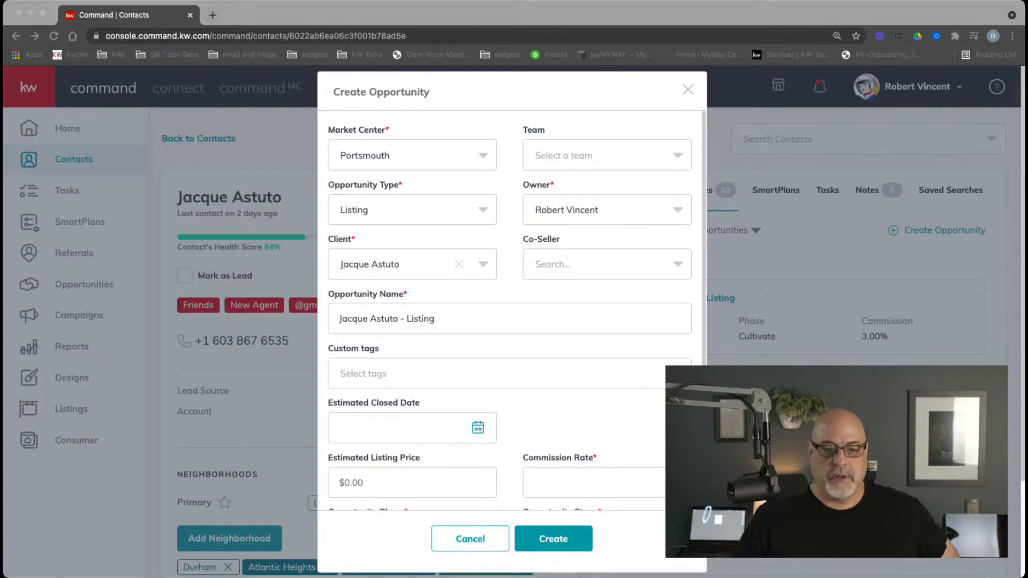
Add the client's related contact as co-seller on the new opportunity
left_click(488, 104)
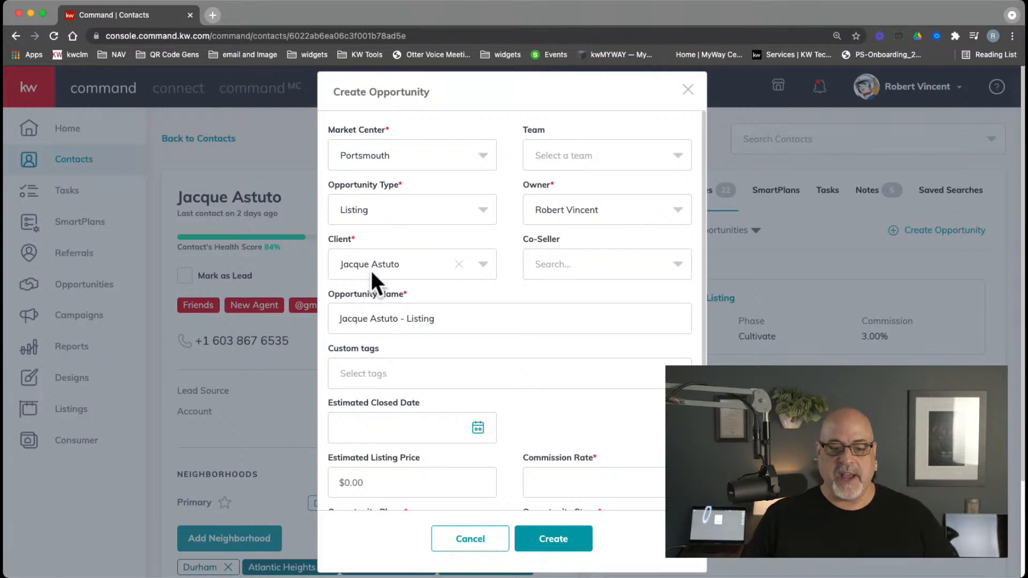
left_click(559, 266)
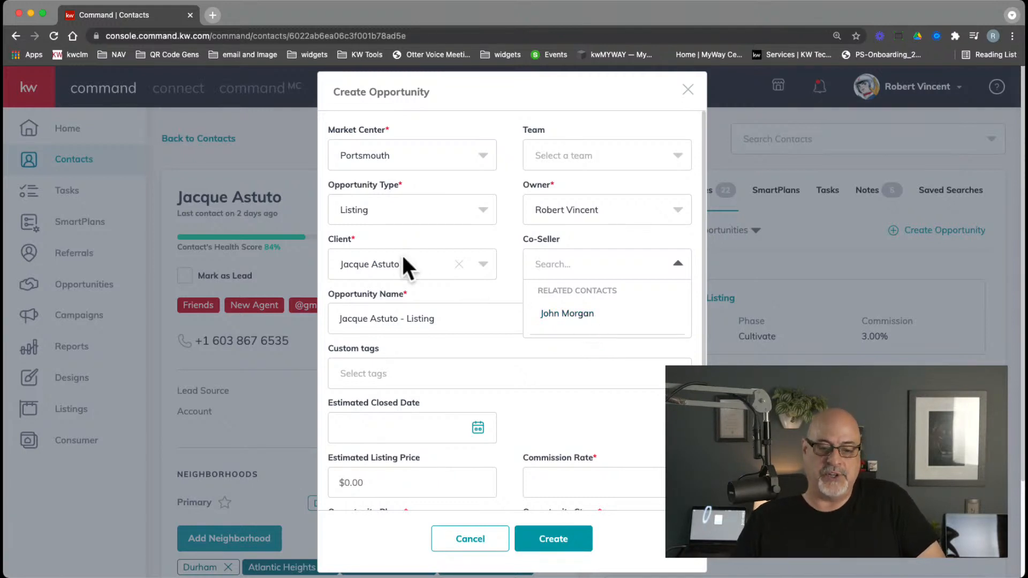
left_click(570, 315)
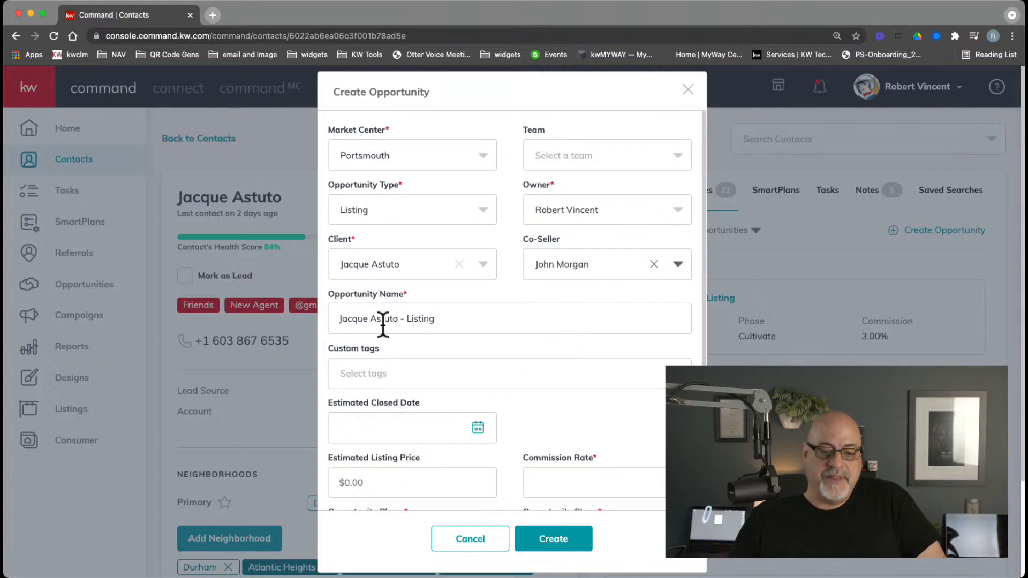
Keep Listing as the opportunity type and put the caret at the end of the name
left_click_drag(336, 318, 405, 328)
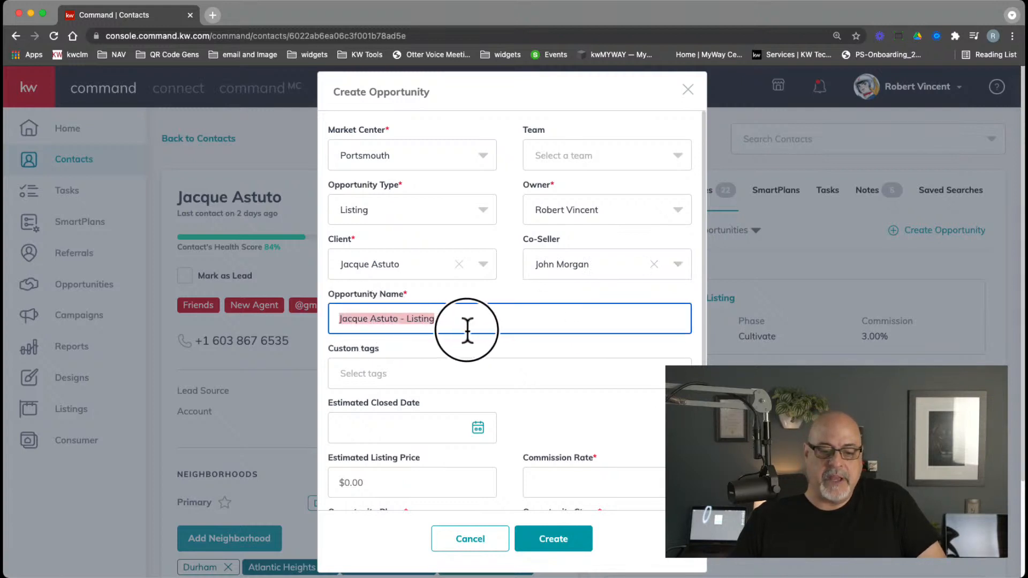
left_click(405, 213)
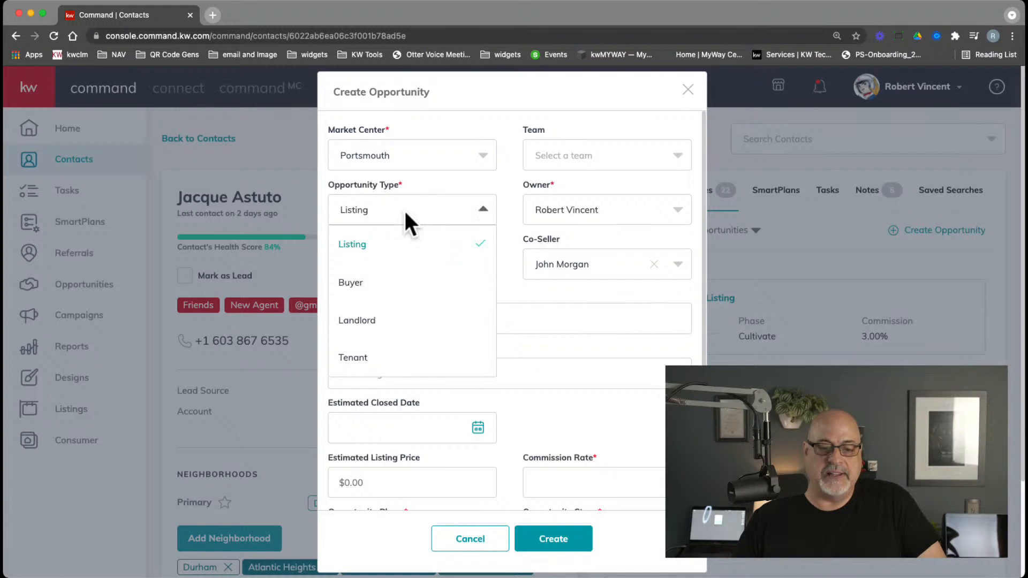
left_click(404, 209)
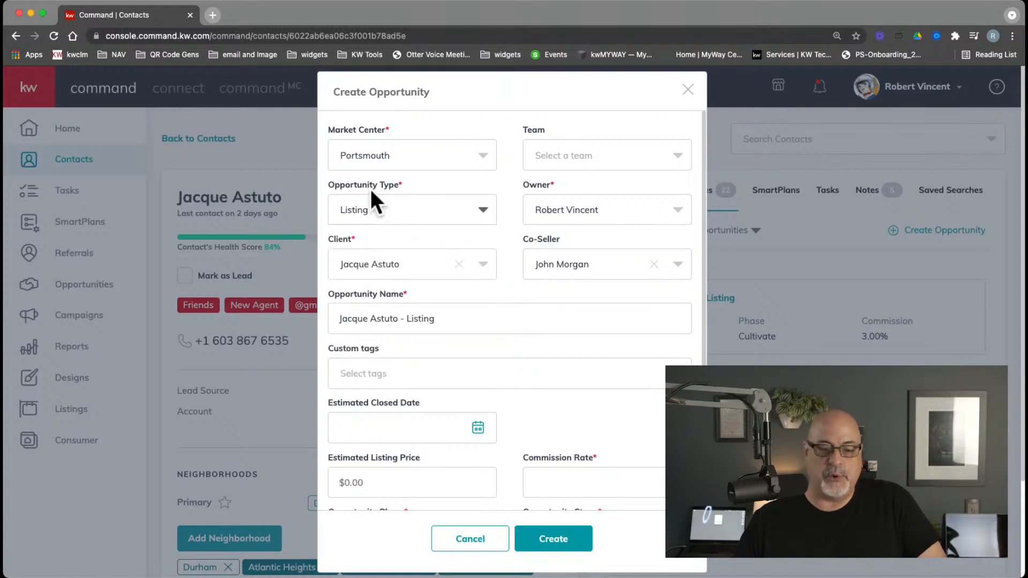
left_click(473, 319)
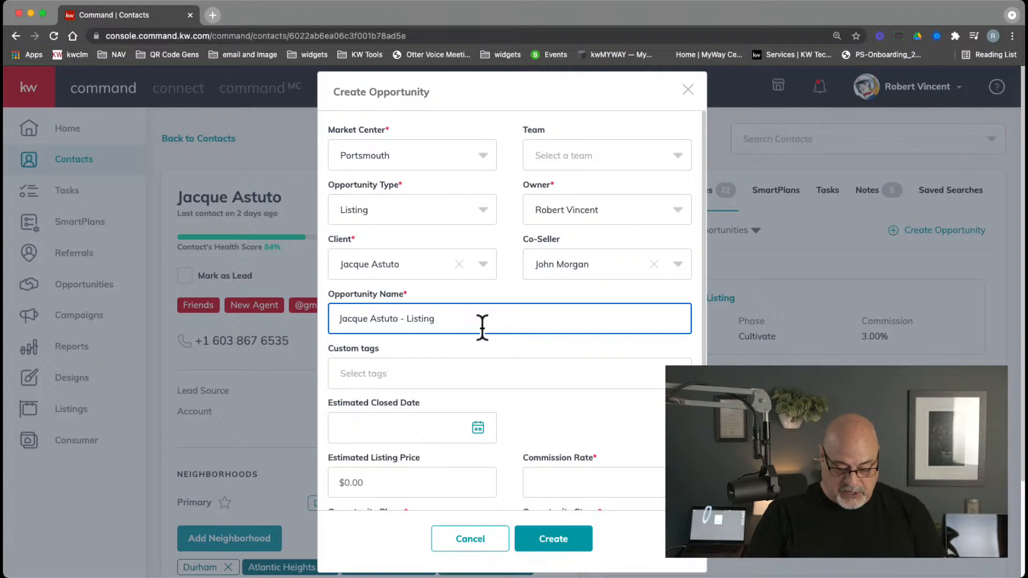
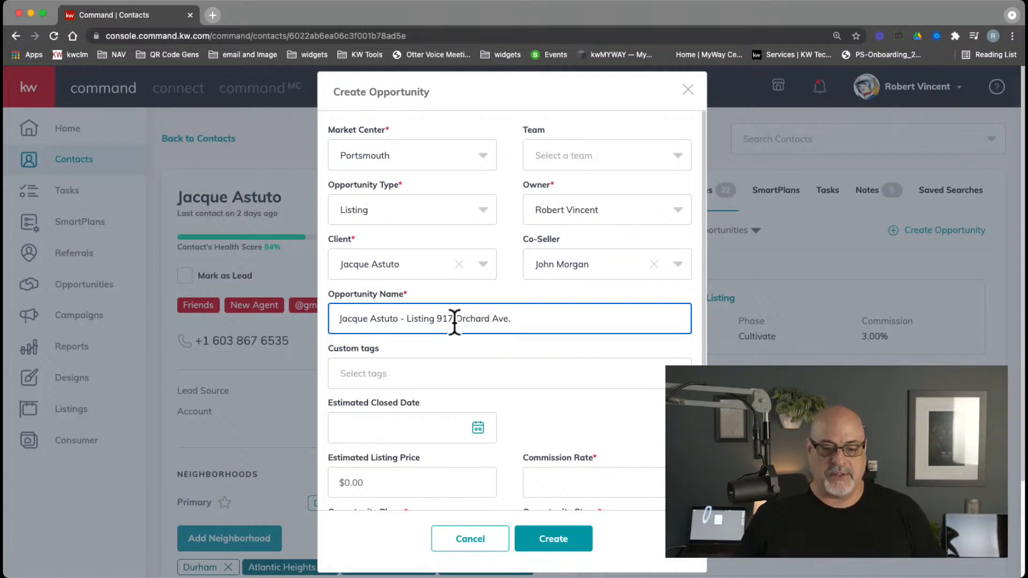
Append the property's street address to the opportunity name and set commission rate to 3
left_click_drag(436, 322, 532, 324)
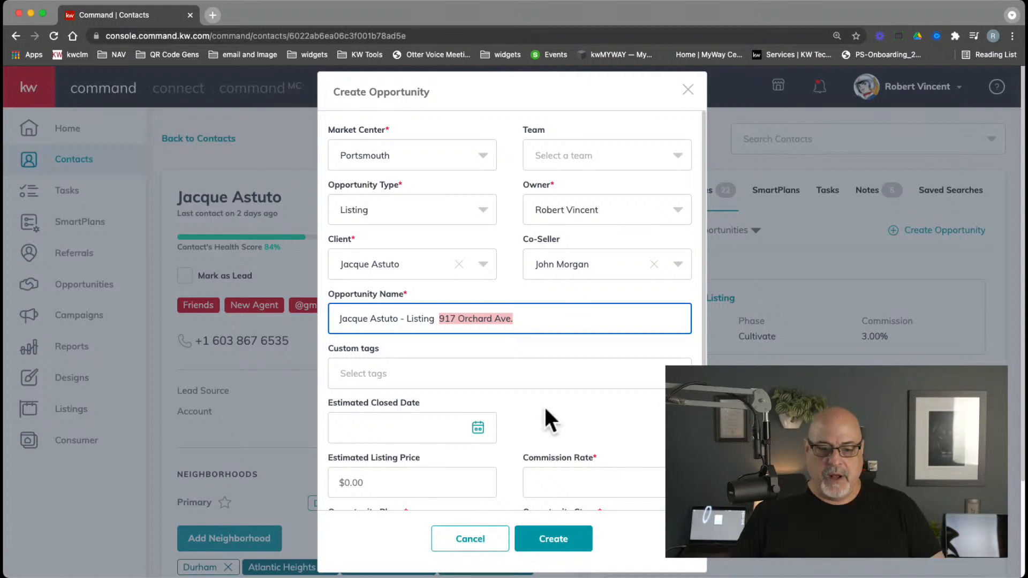
left_click(573, 470)
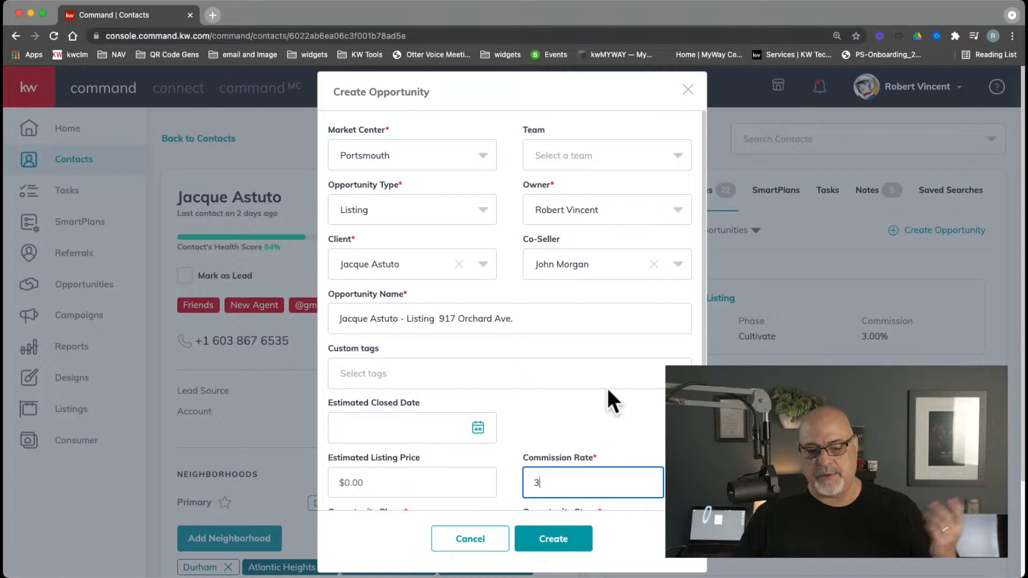
left_click(611, 409)
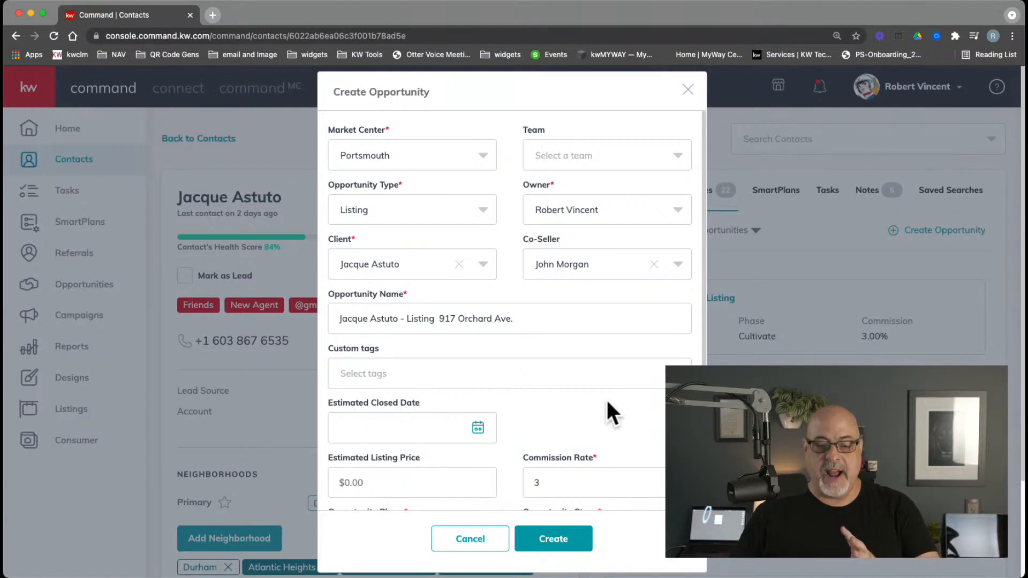
scroll(607, 401, "down", 2)
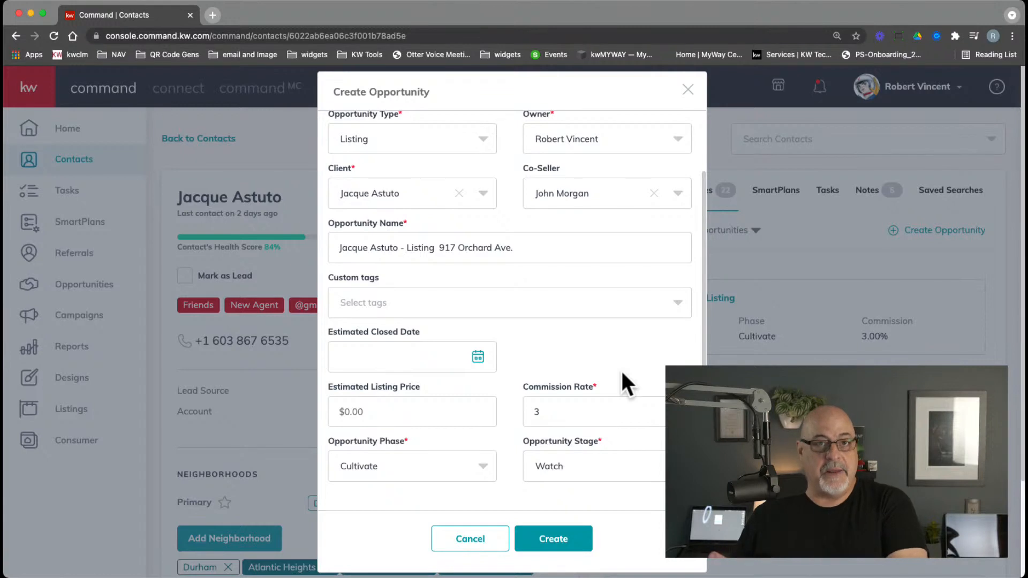
left_click(396, 469)
left_click(394, 467)
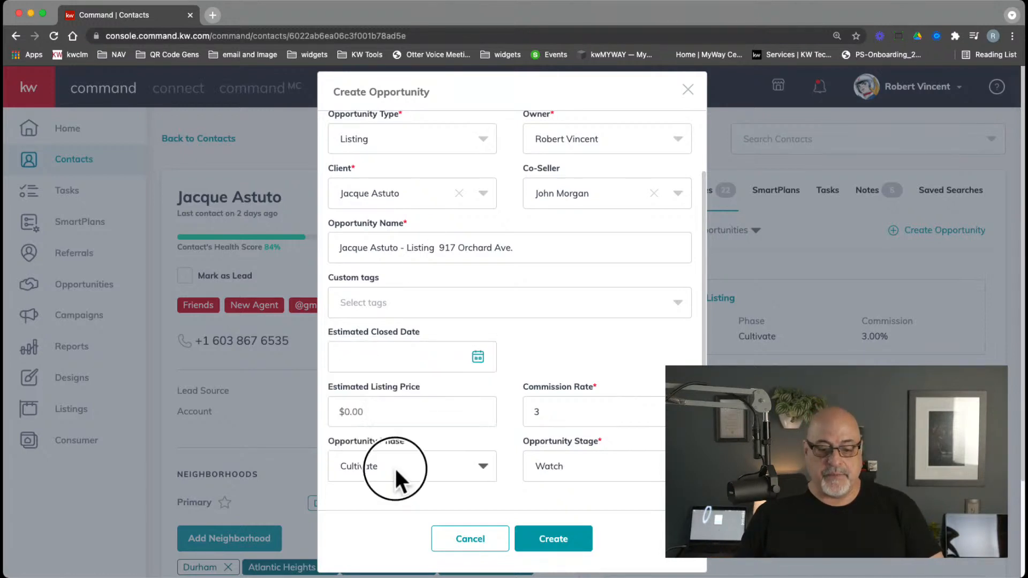
left_click(557, 463)
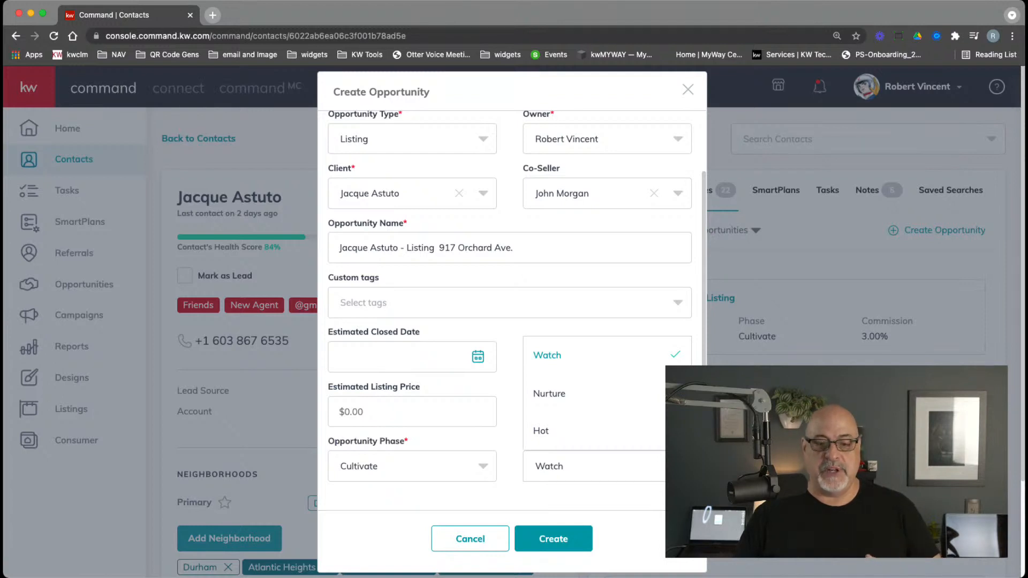
left_click(535, 266)
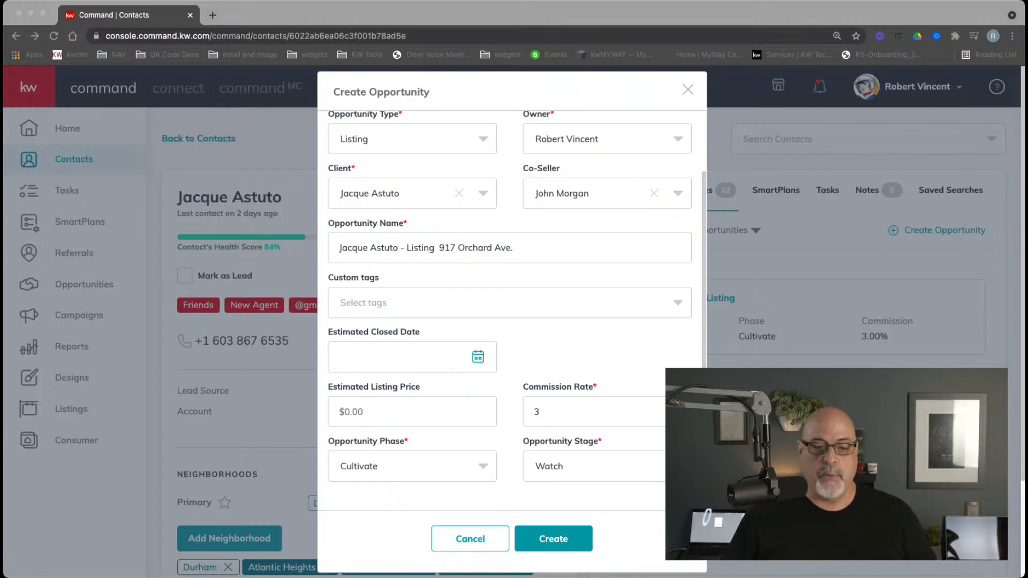
left_click(564, 365)
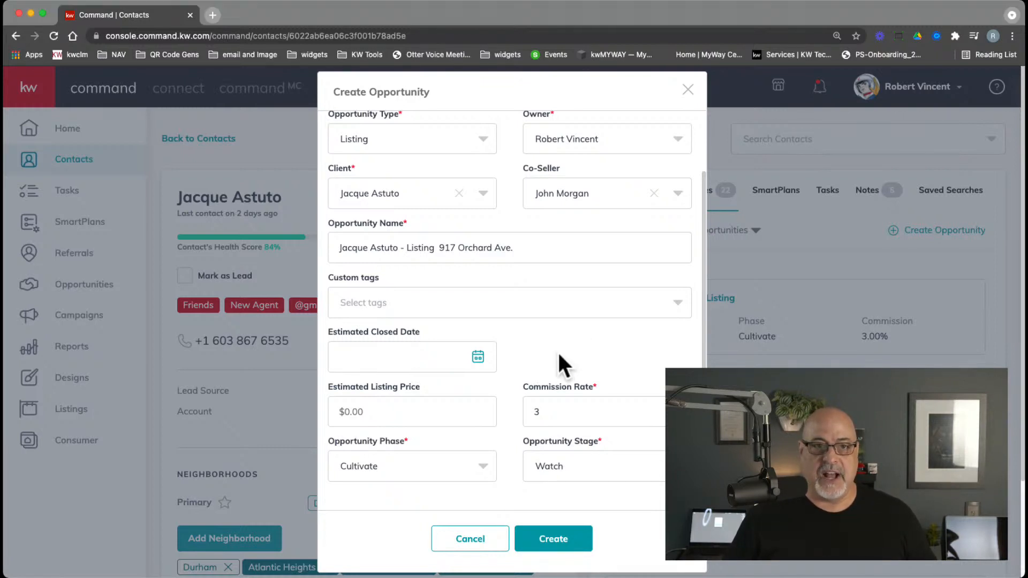
double_click(530, 411)
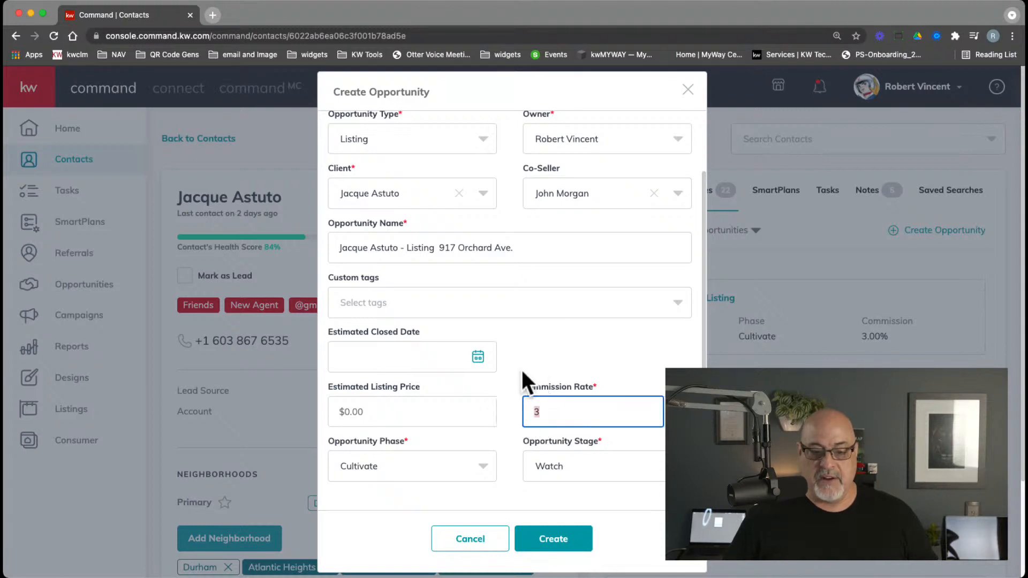
left_click(545, 351)
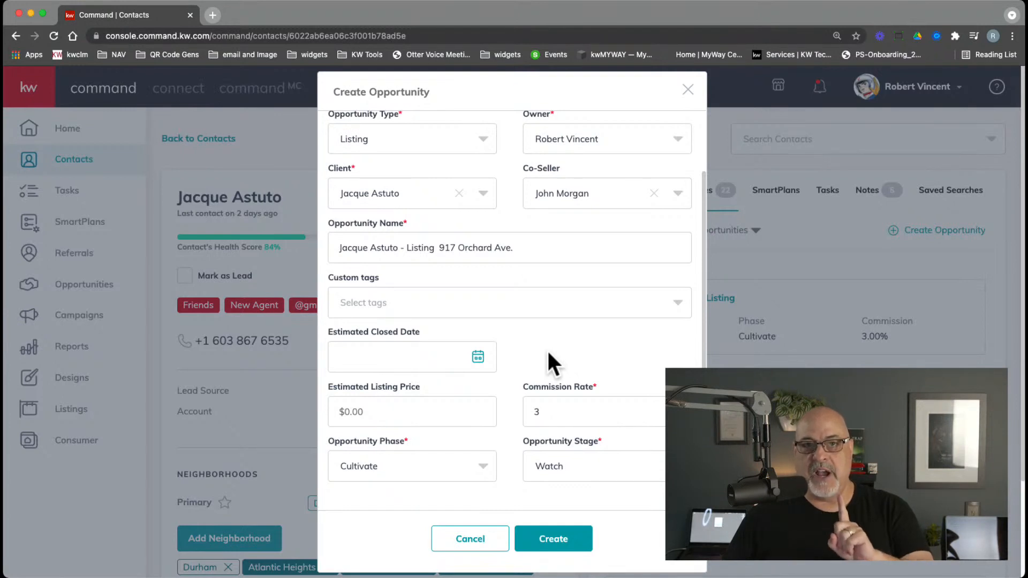
left_click(557, 543)
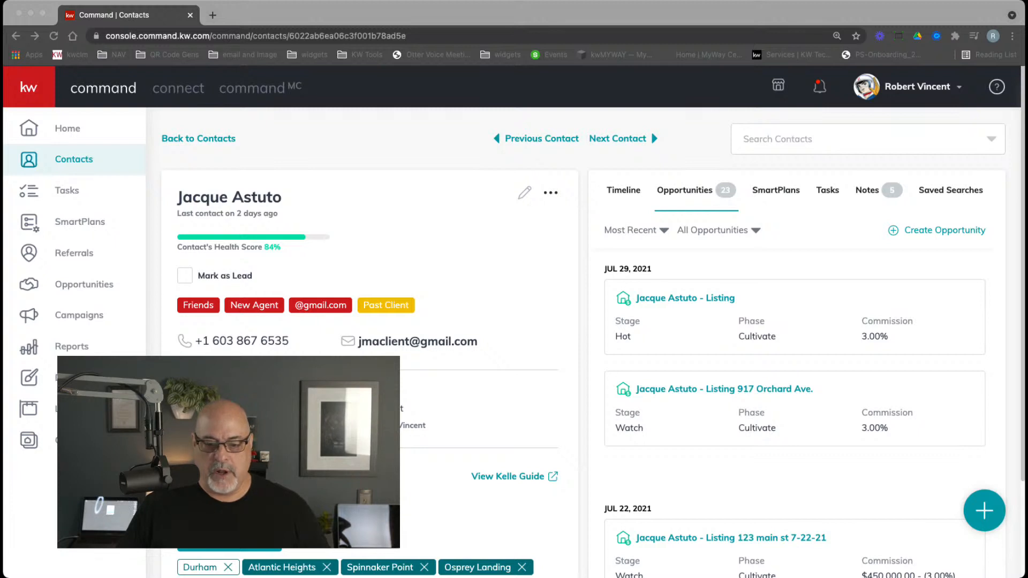
left_click(833, 397)
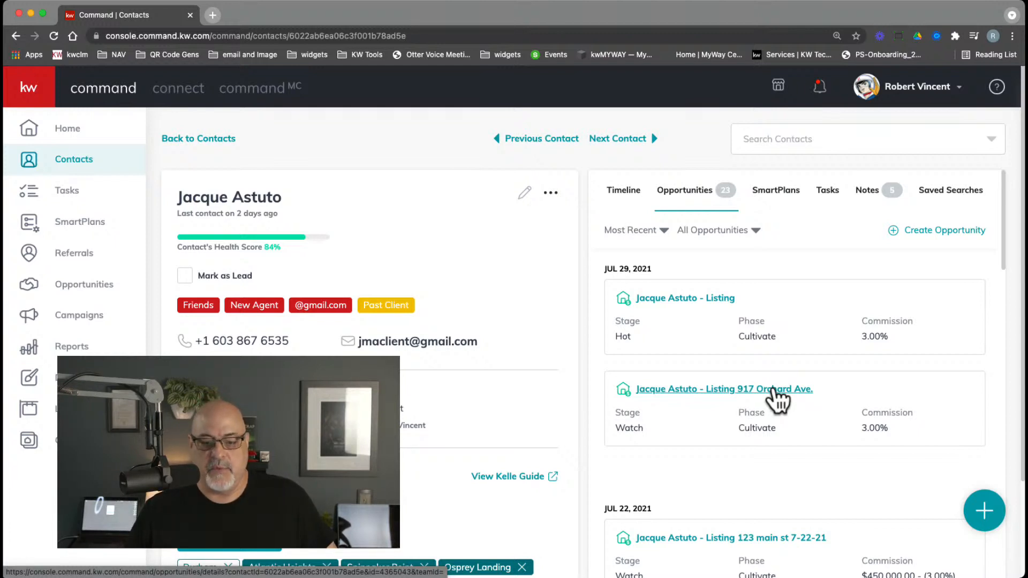
left_click(772, 390)
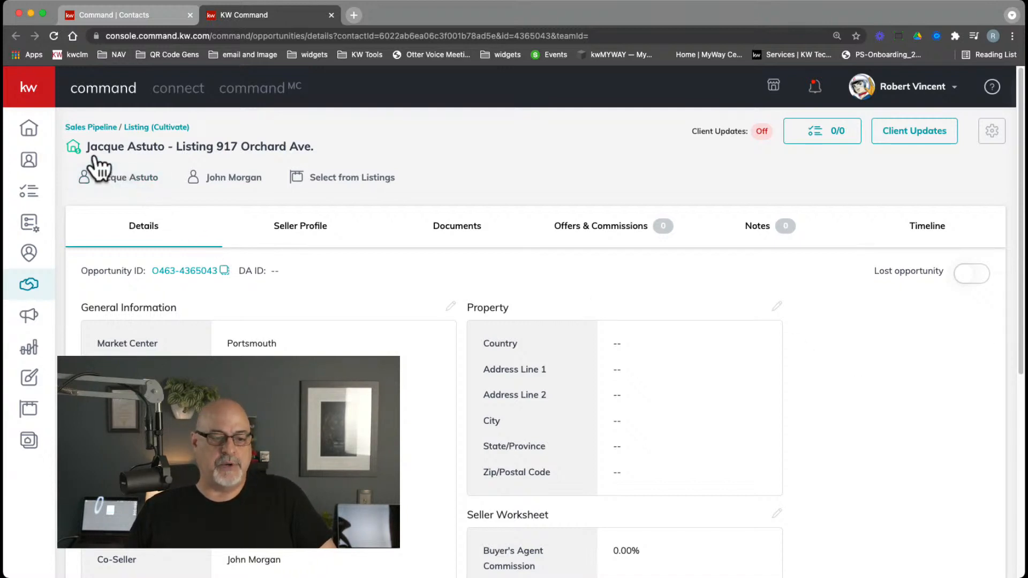
left_click_drag(87, 149, 268, 156)
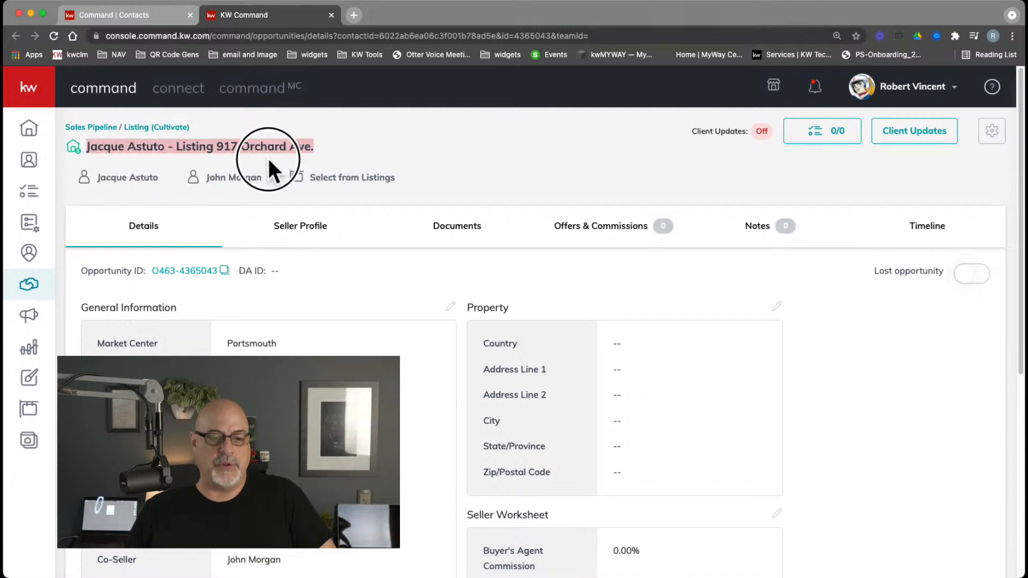
left_click(316, 143)
triple_click(313, 143)
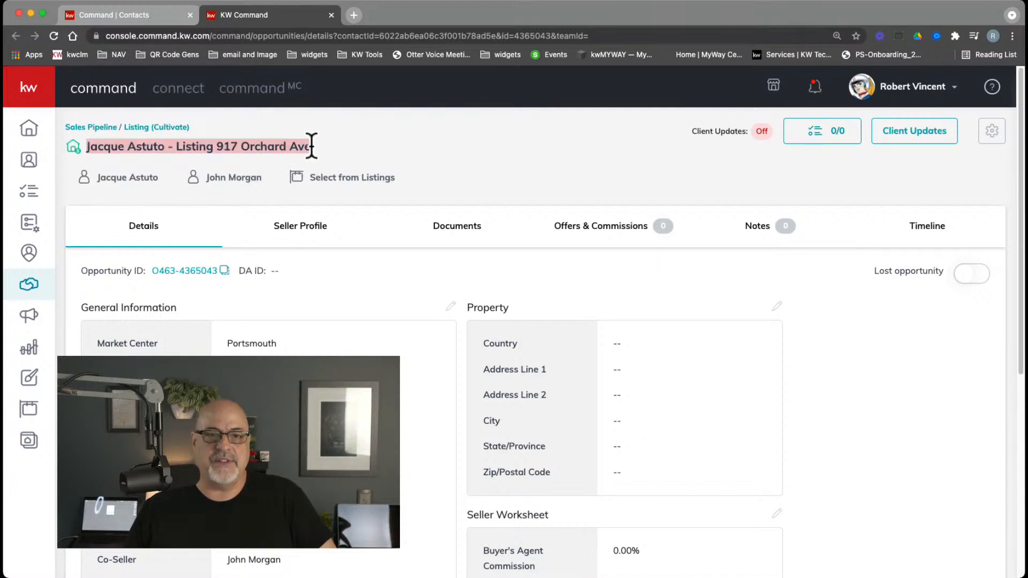
left_click(271, 143)
left_click_drag(216, 140, 314, 144)
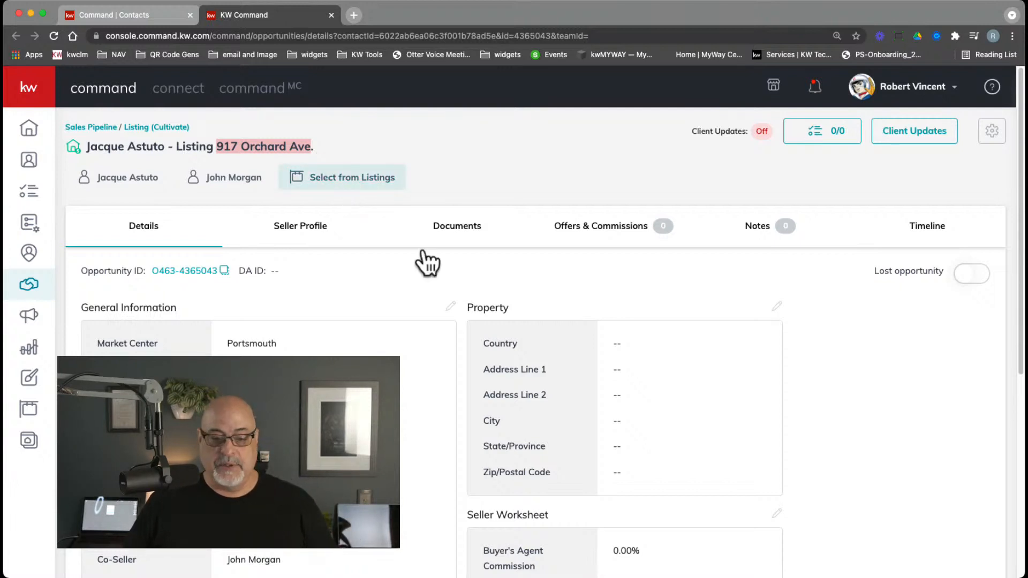
left_click(667, 385)
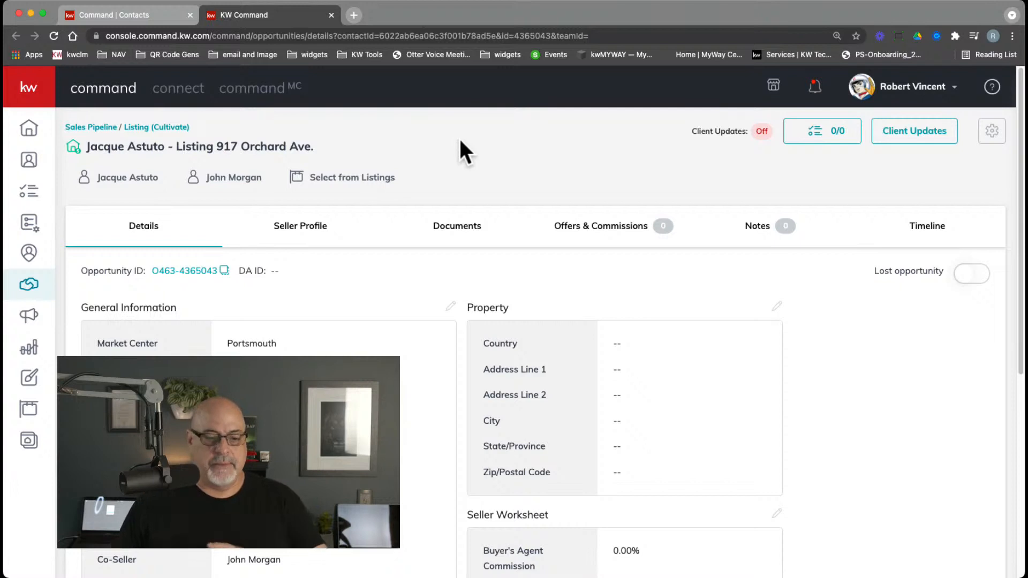
Toggle between the seller's and co-seller's contact cards, ending on the primary seller's card
left_click(114, 192)
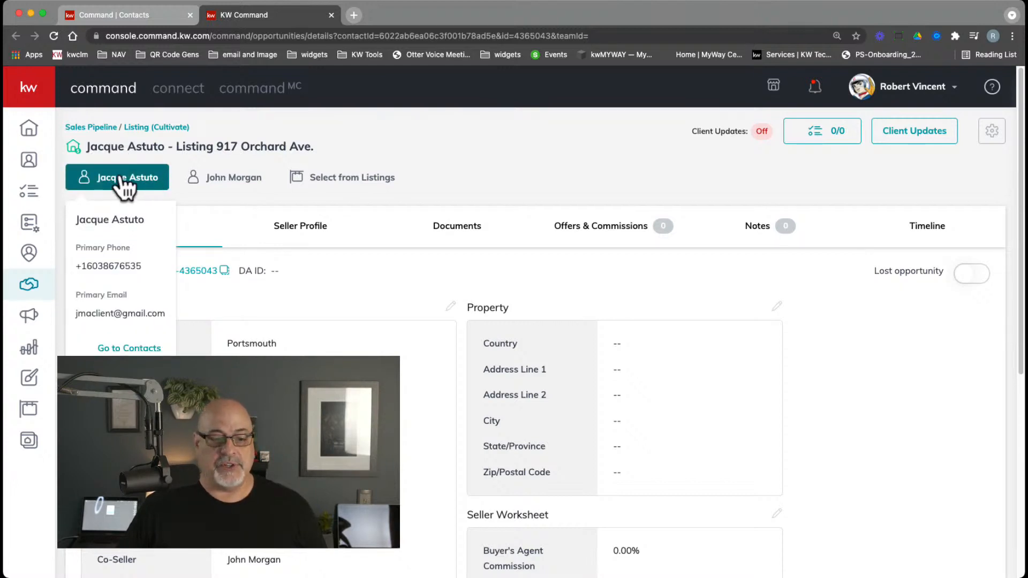
left_click(244, 184)
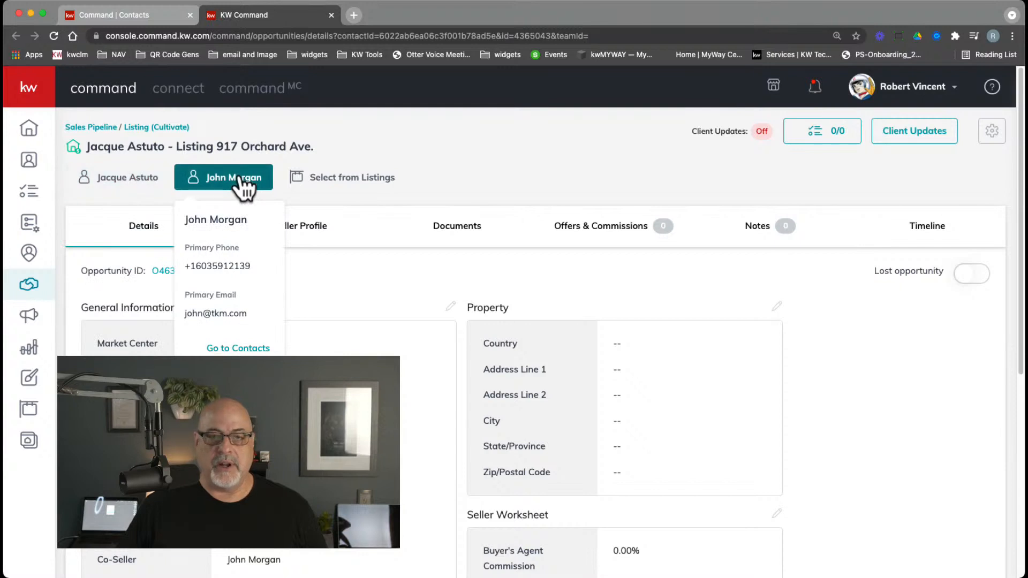
left_click(143, 182)
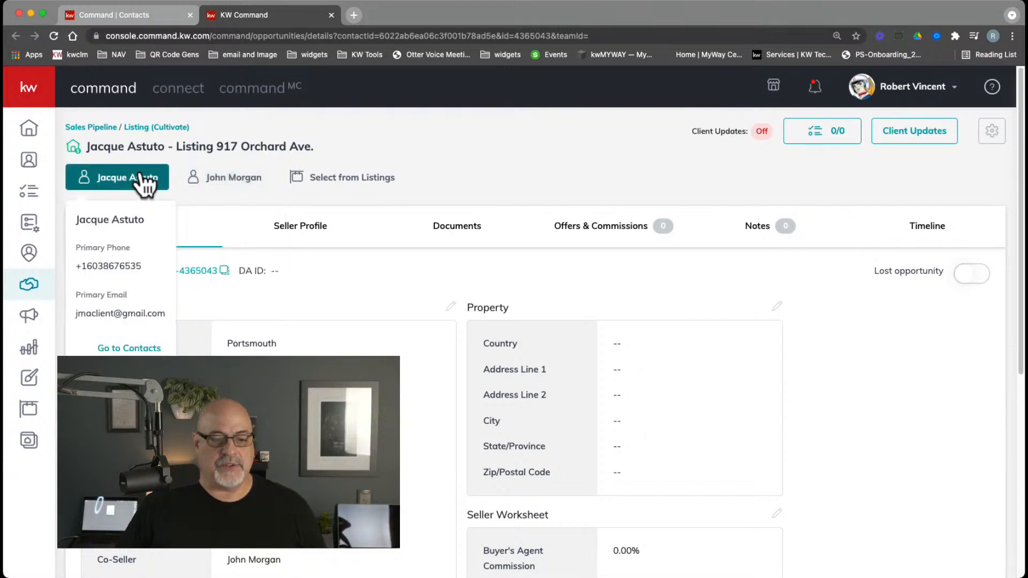
left_click(230, 184)
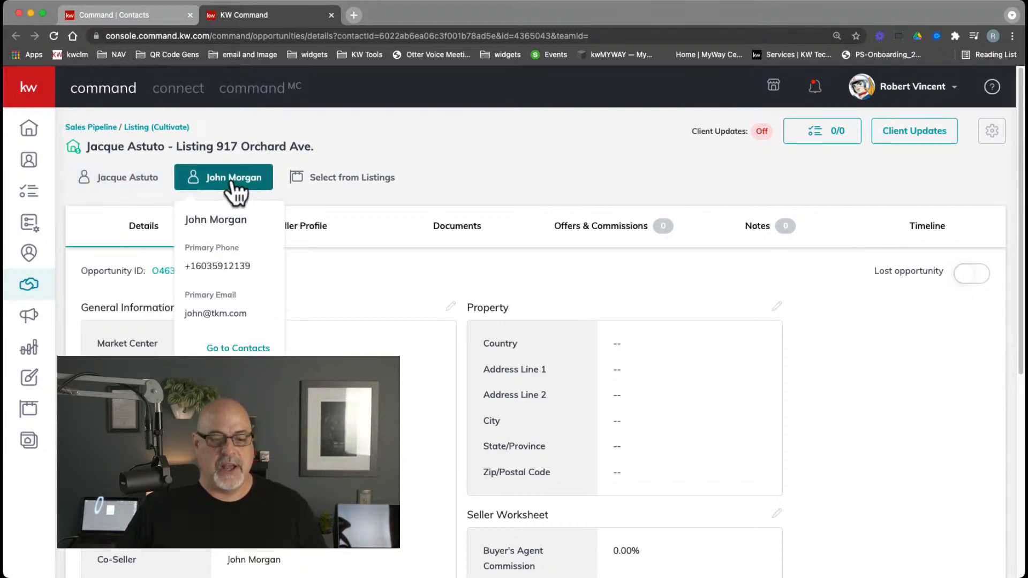
left_click(133, 186)
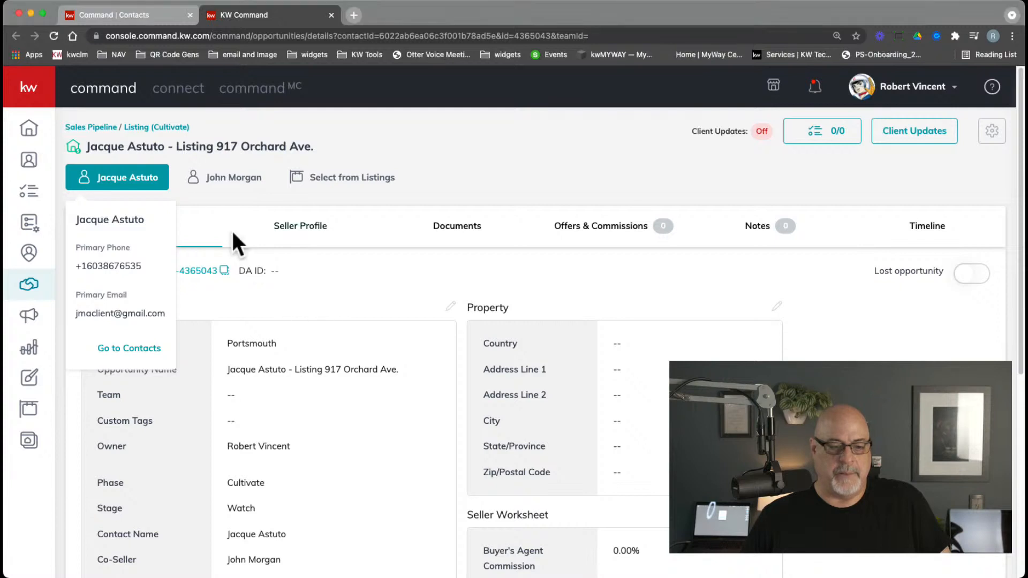
Dismiss the seller's contact card and scroll through the Details tab and back up
left_click(292, 292)
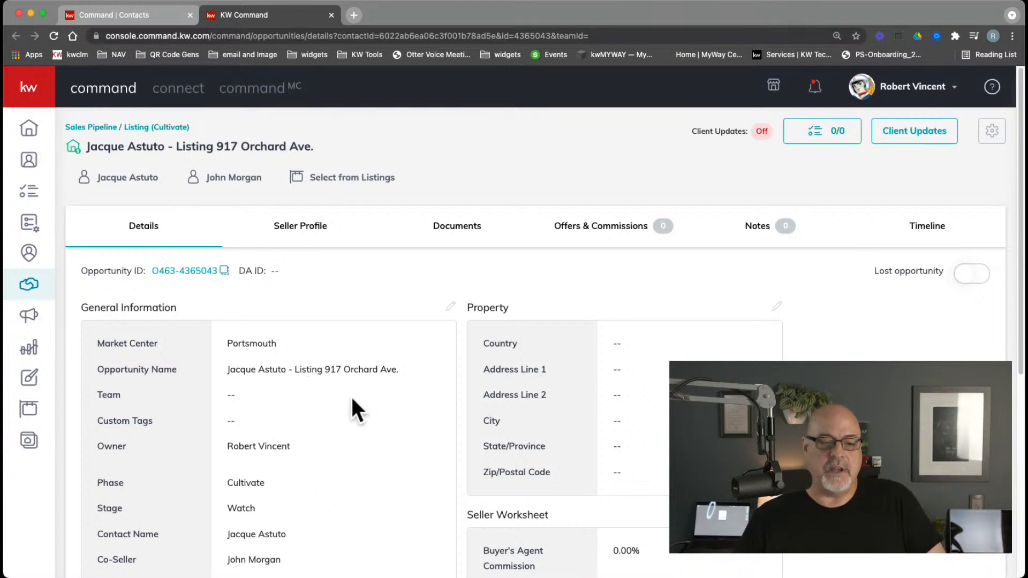
scroll(351, 395, "down", 6)
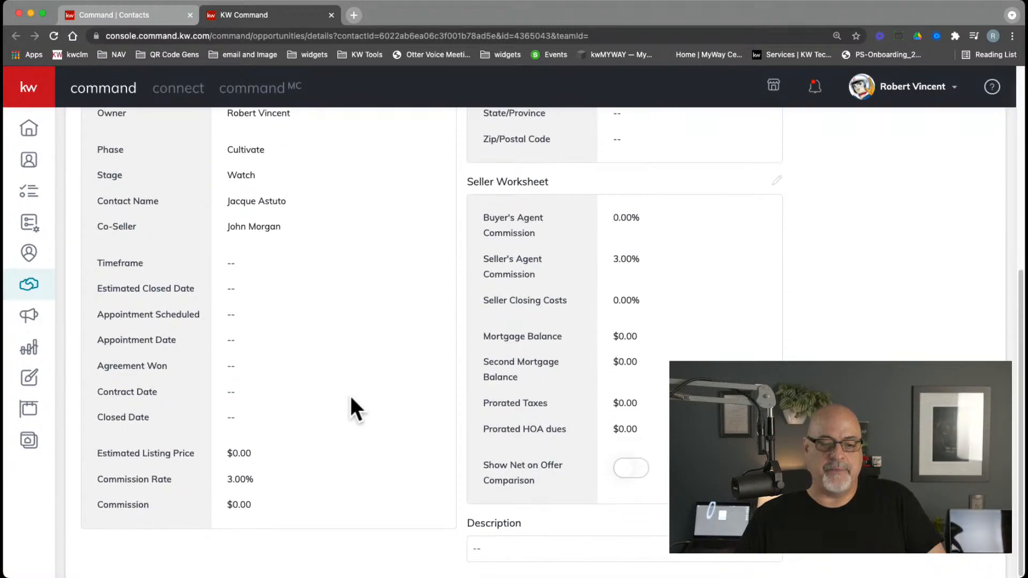
scroll(351, 398, "up", 6)
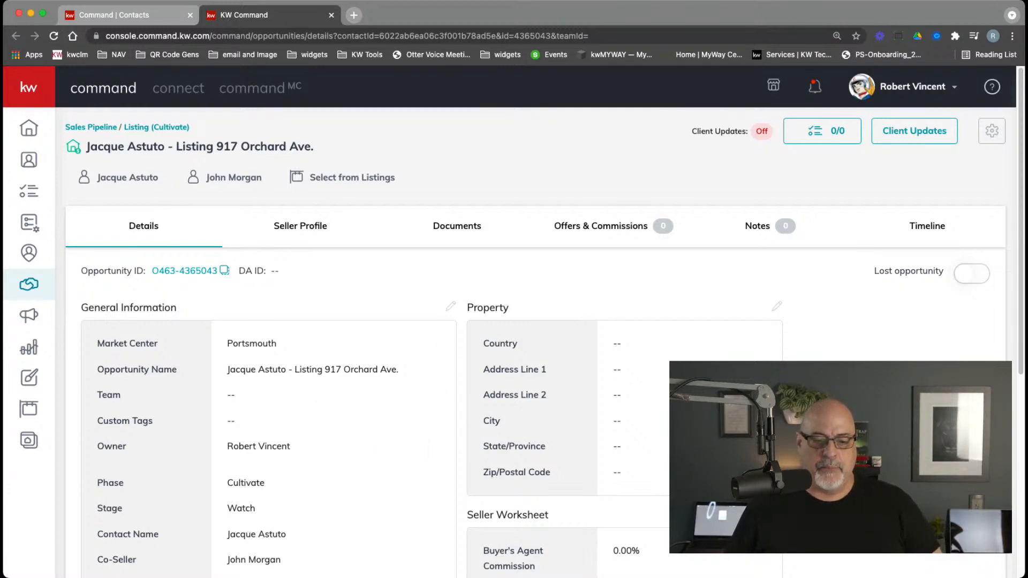
Browse all listings in Select from Listings, then close the panel without linking one
left_click(348, 179)
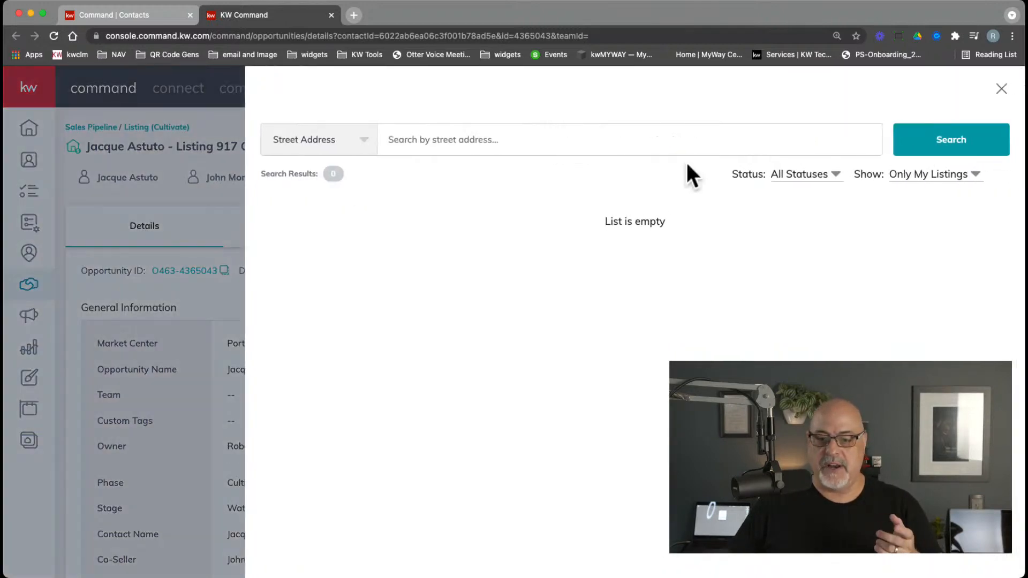
left_click(910, 178)
left_click(917, 203)
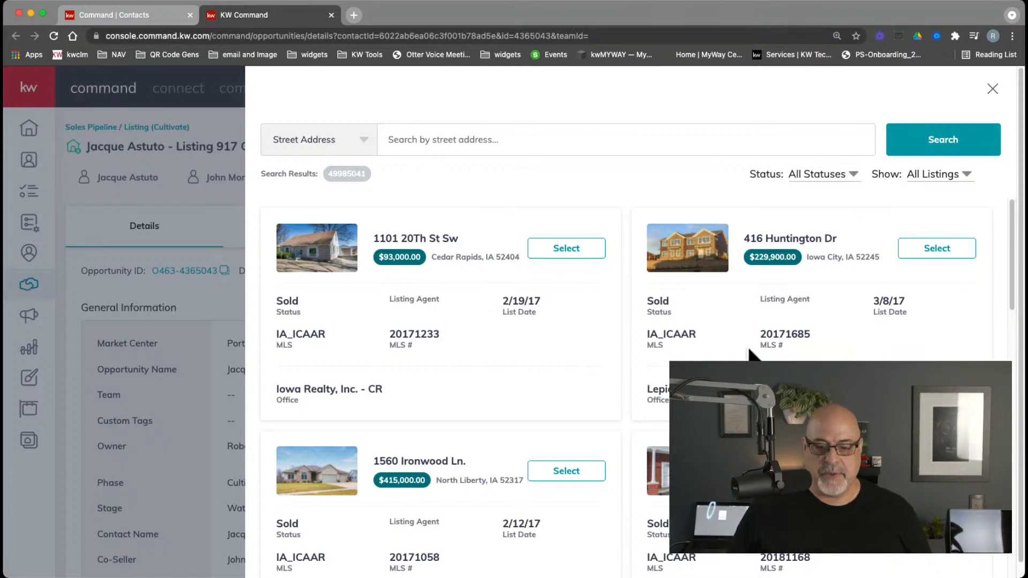
left_click_drag(767, 335, 811, 335)
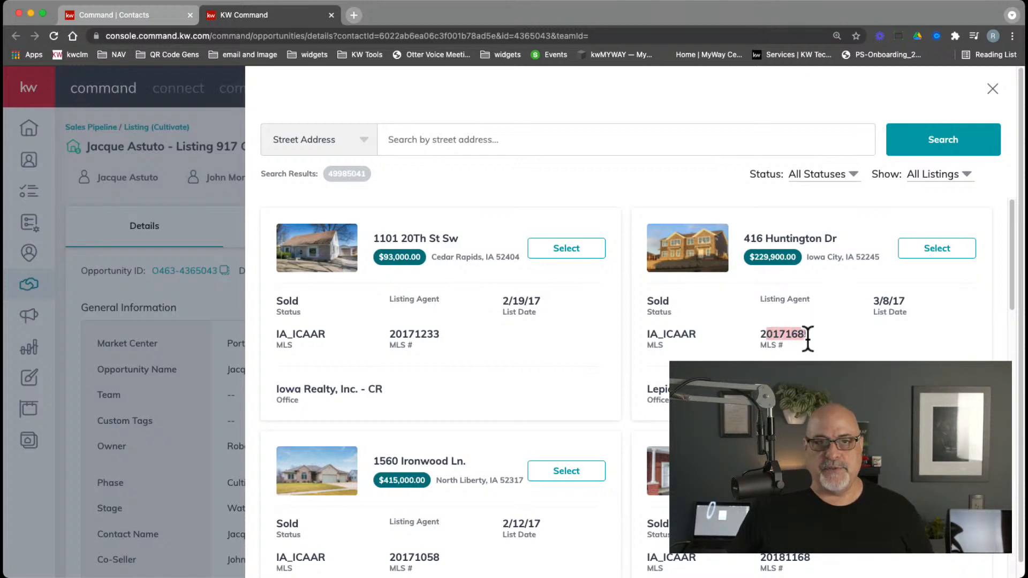
left_click(825, 375)
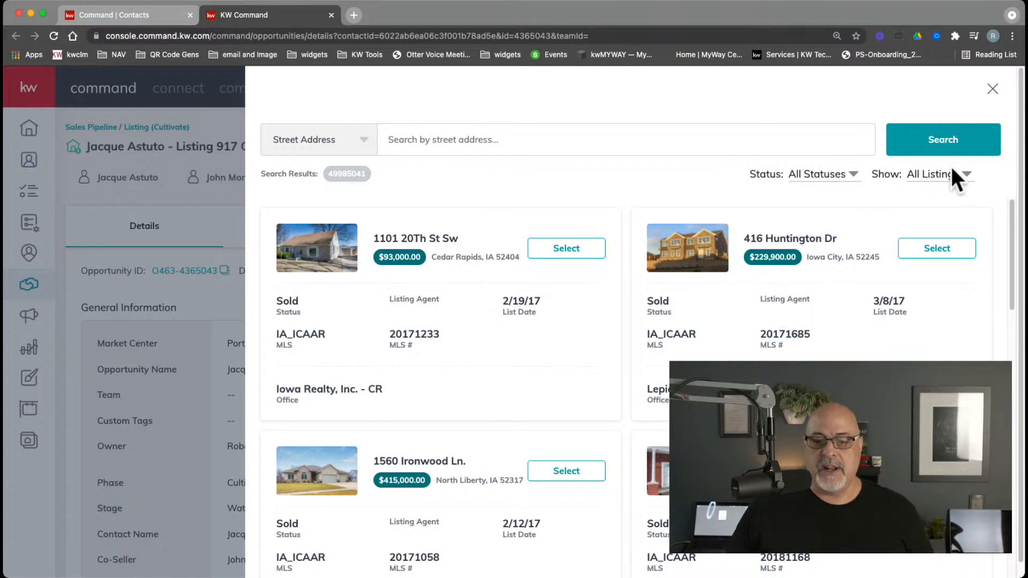
left_click(991, 90)
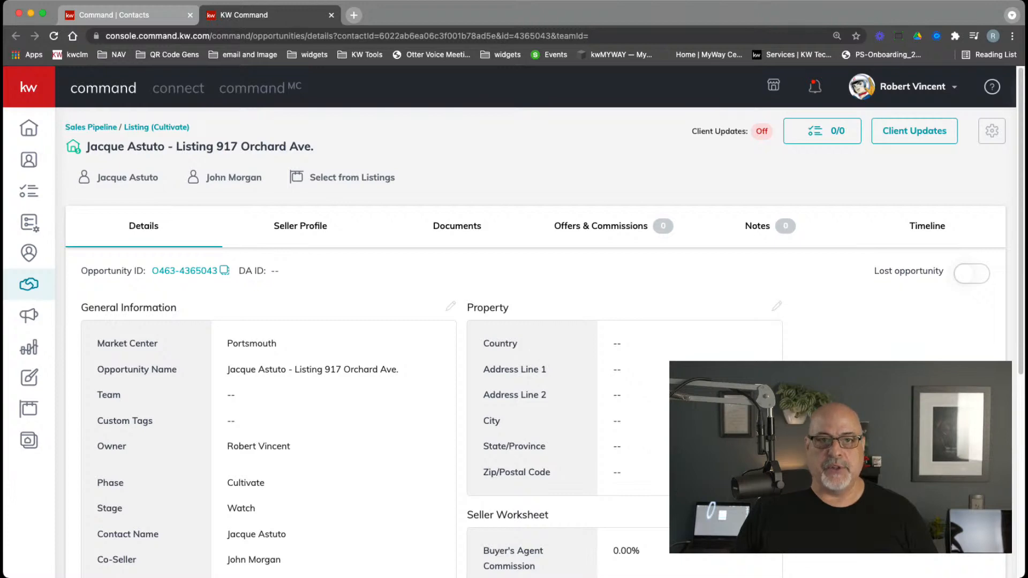
left_click(386, 188)
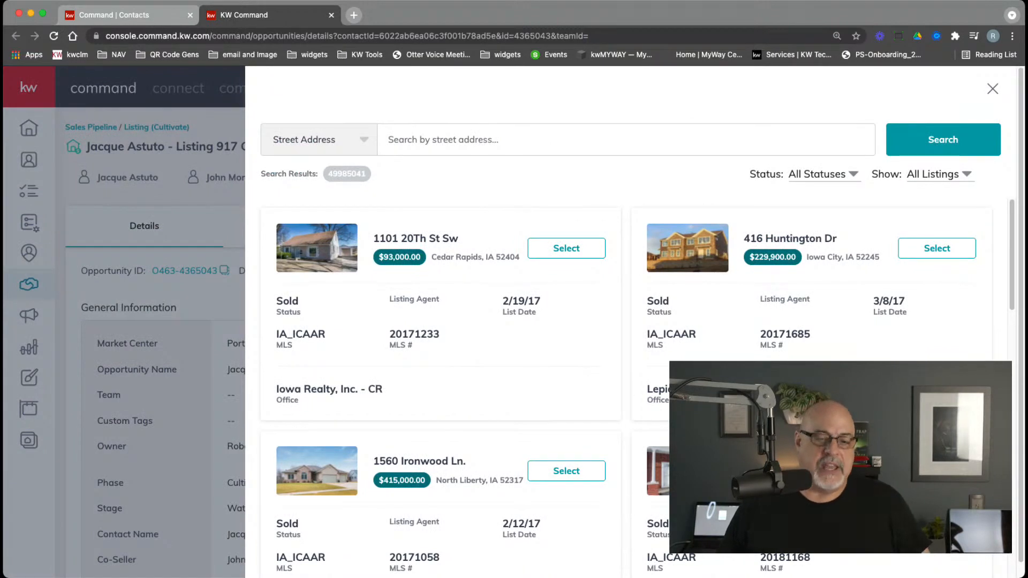
left_click(592, 144)
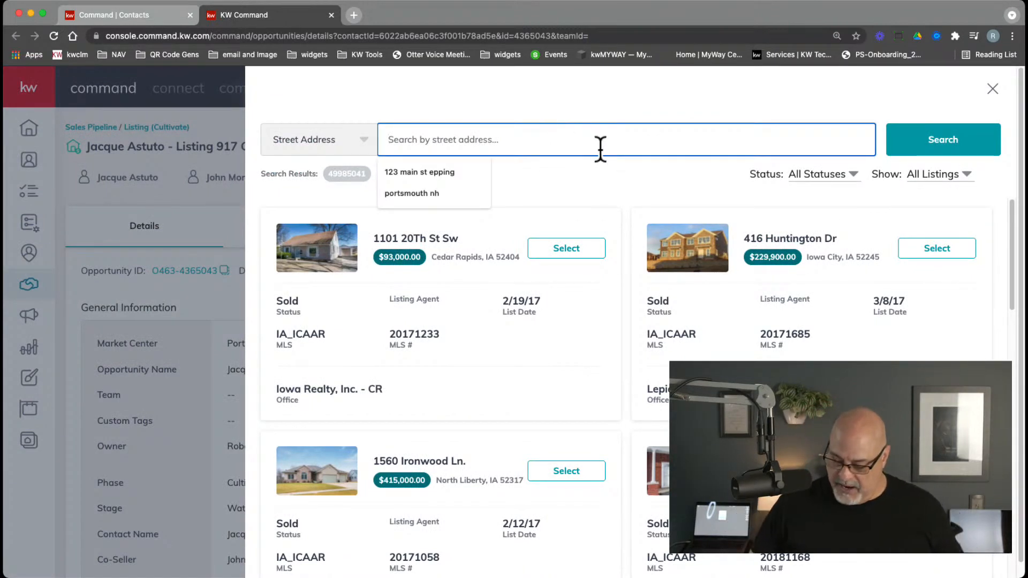
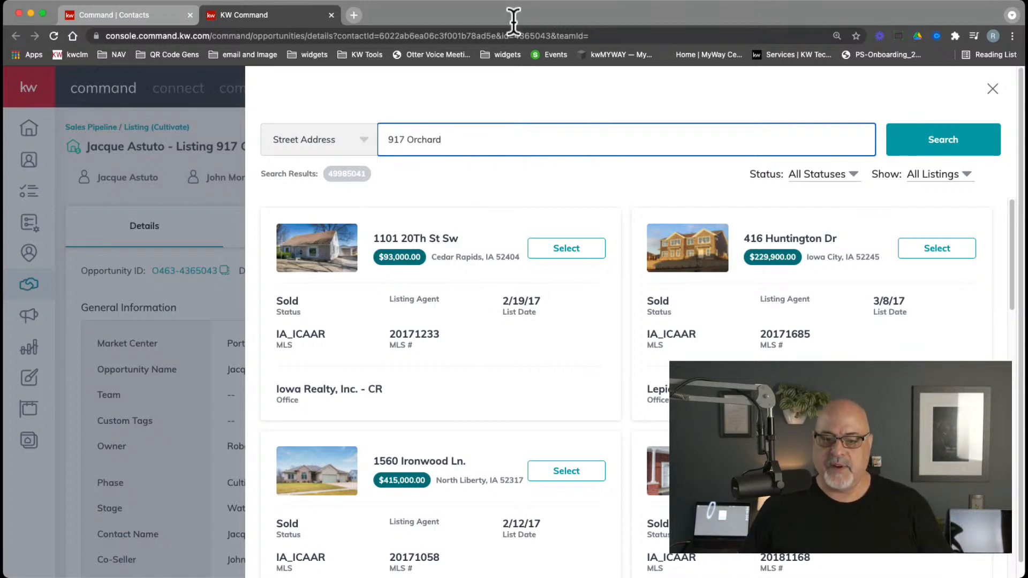
left_click(919, 142)
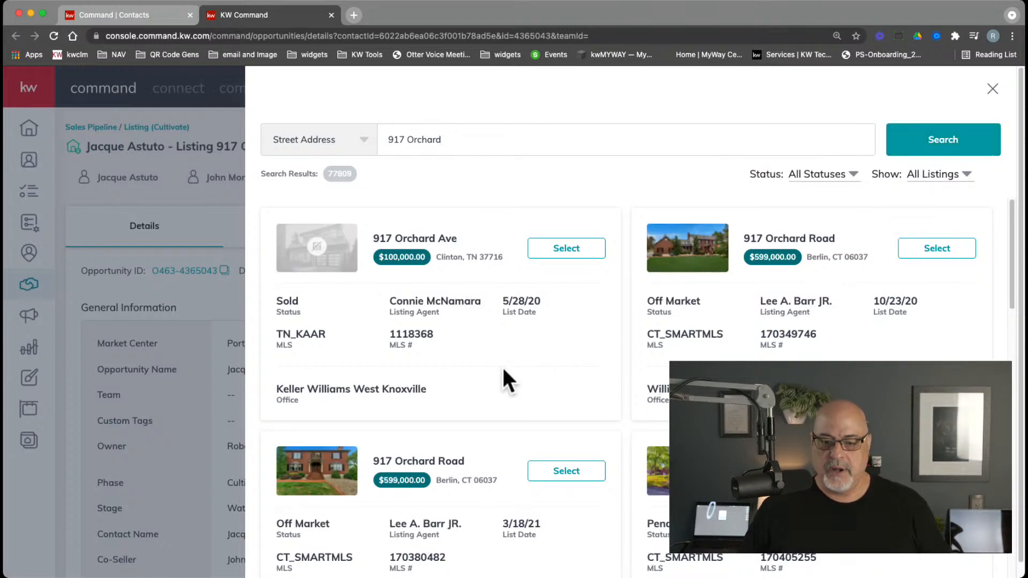
left_click(504, 134)
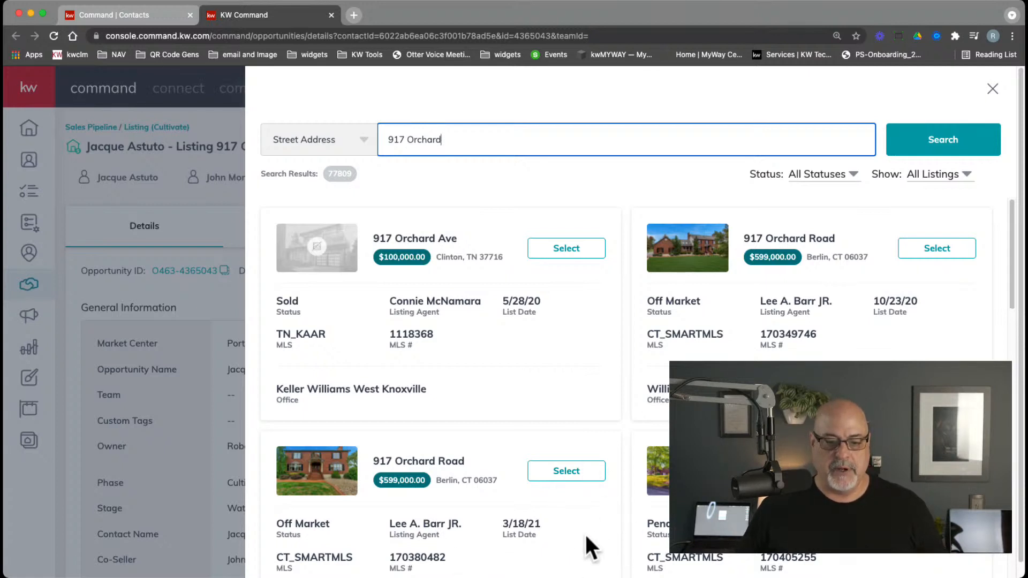
left_click(585, 483)
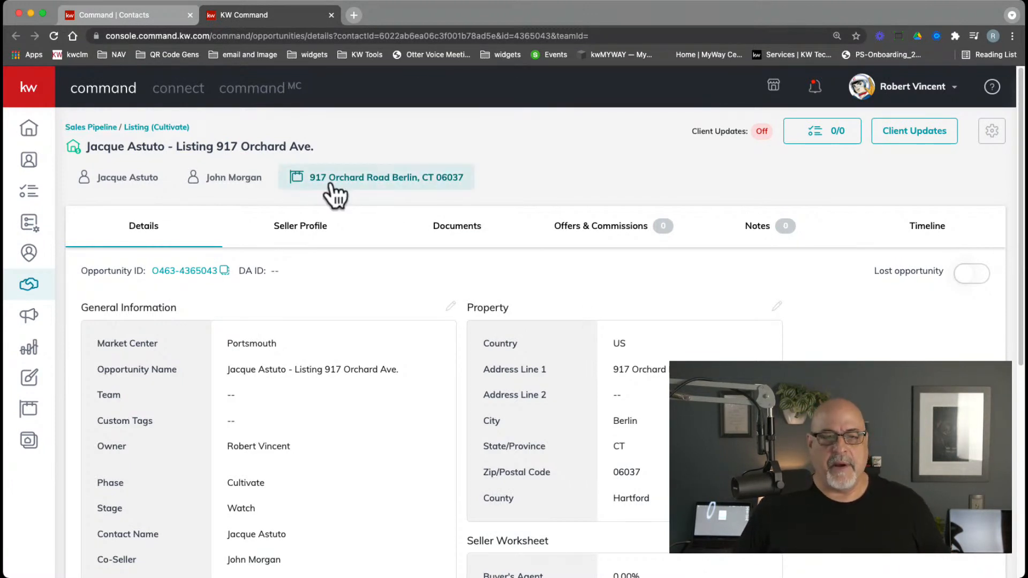
left_click(371, 178)
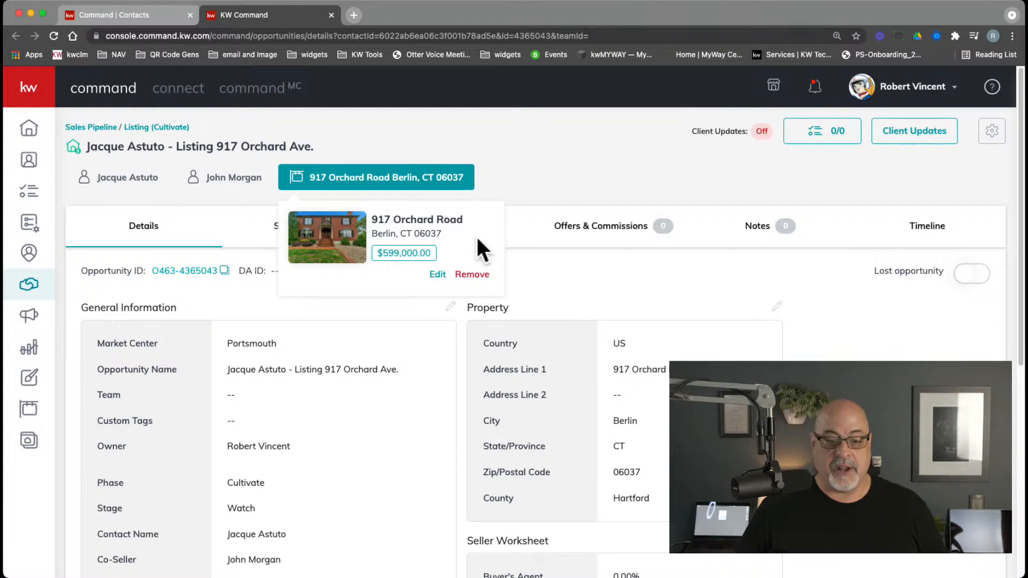
left_click(504, 144)
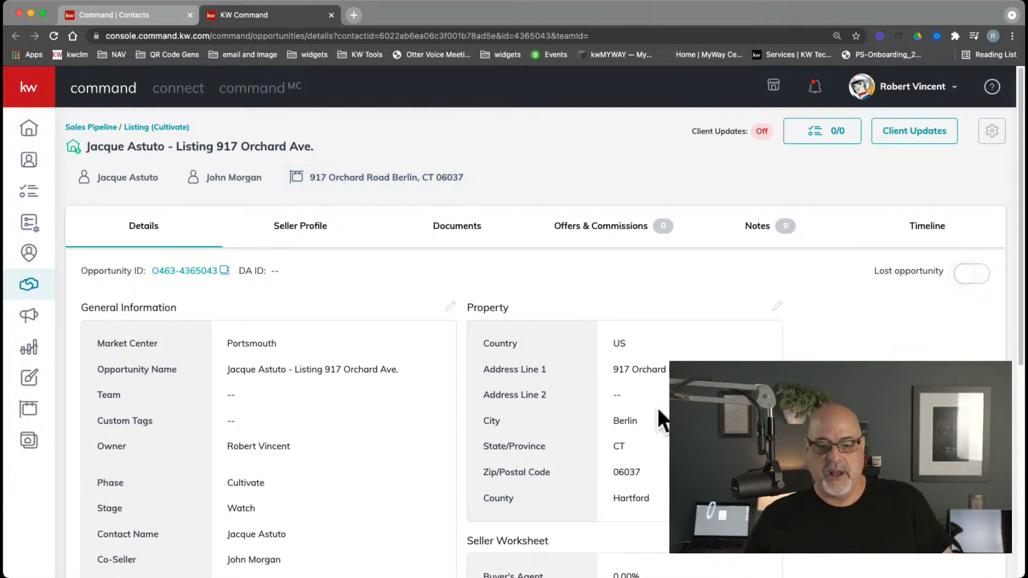
left_click_drag(611, 367, 696, 499)
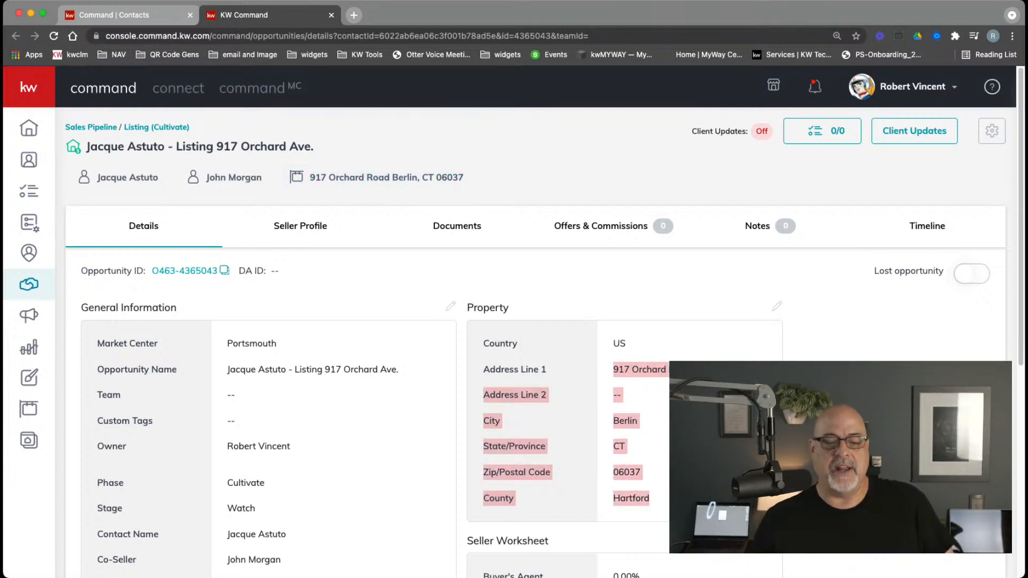
left_click(696, 499)
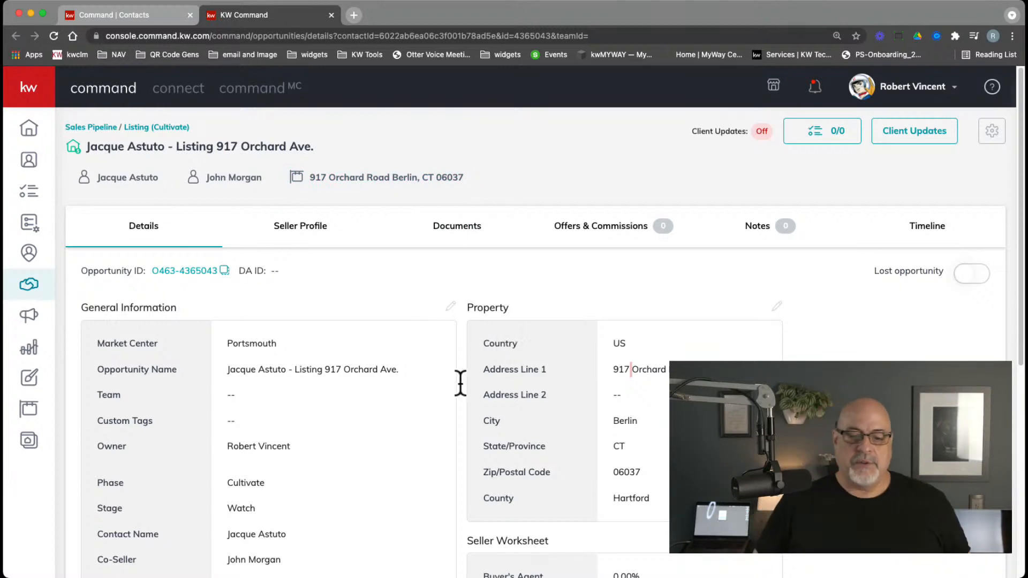
scroll(429, 381, "down", 5)
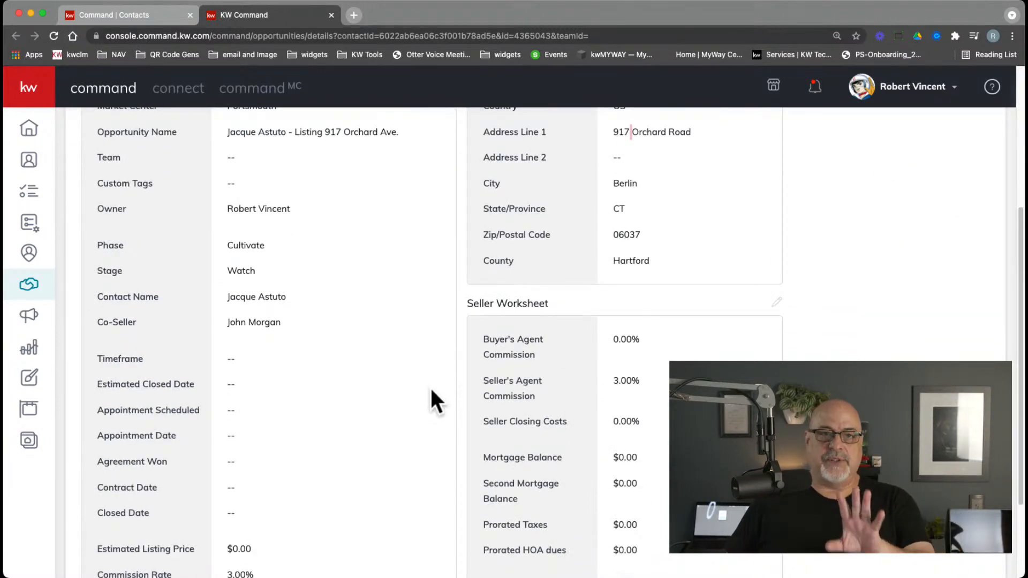
scroll(431, 391, "down", 3)
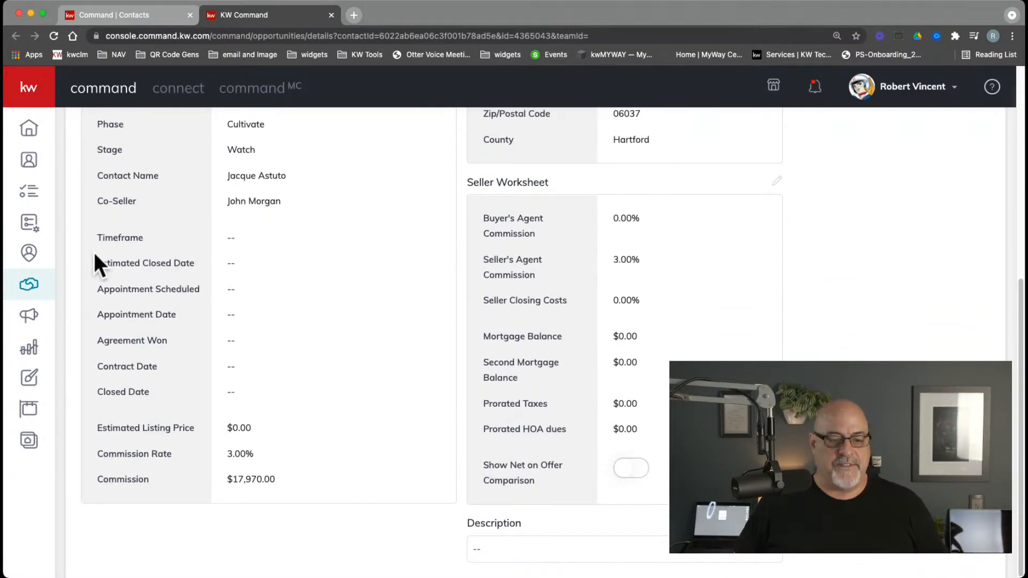
left_click_drag(94, 240, 191, 448)
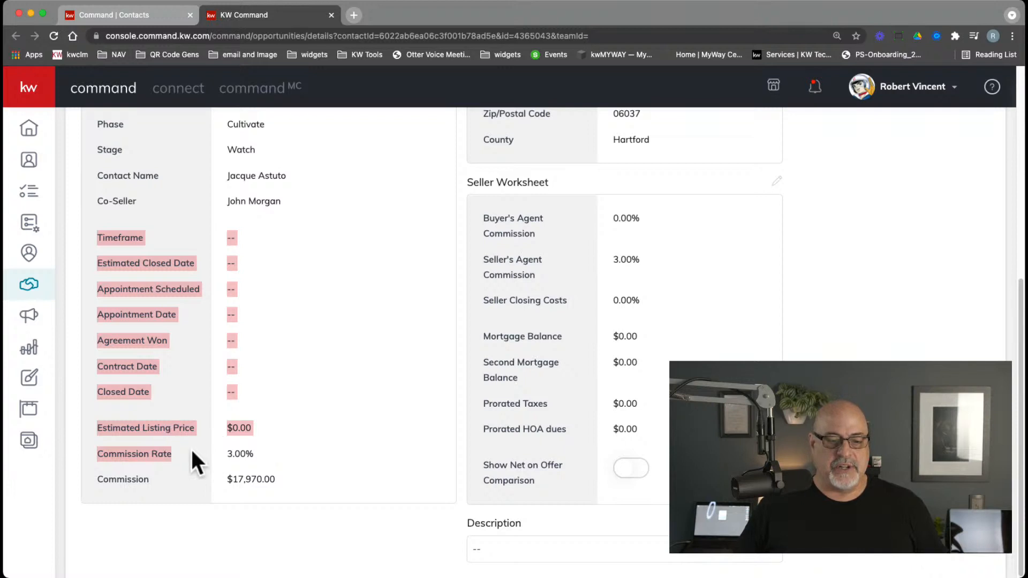
left_click(281, 383)
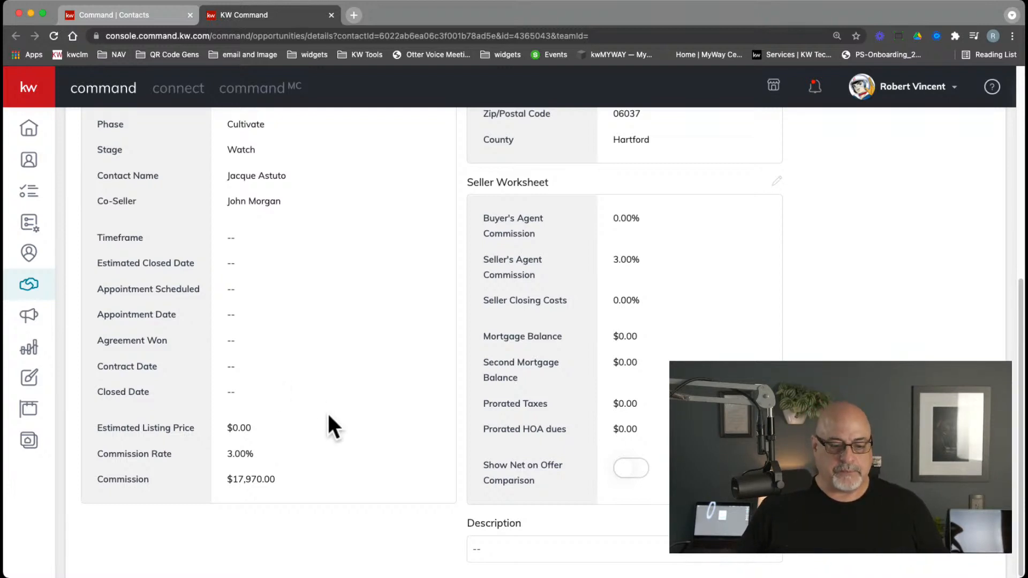
scroll(328, 416, "up", 7)
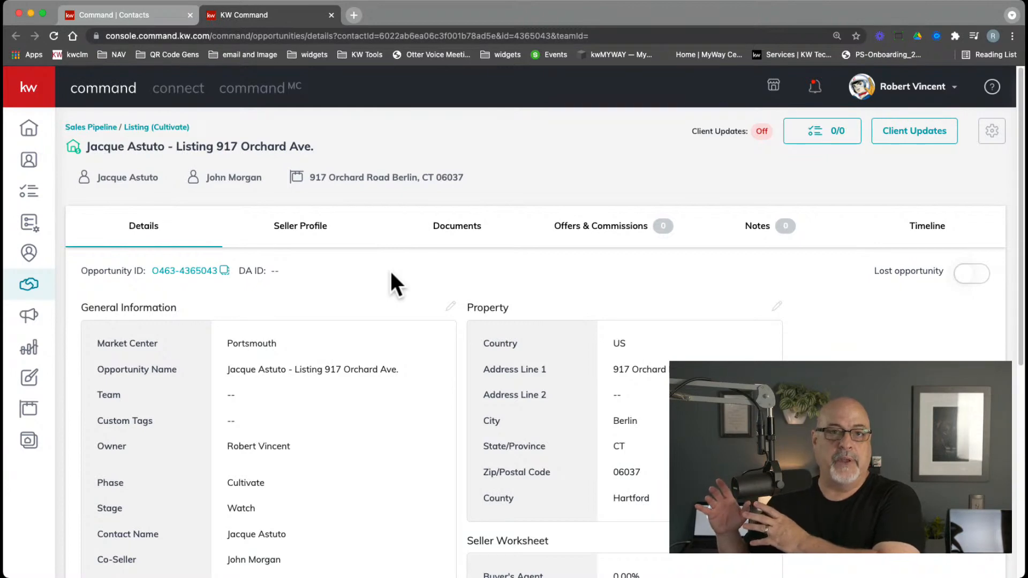
In a new tab, search KW Answers for 'sync docusign' and scroll the 142 results
left_click(353, 16)
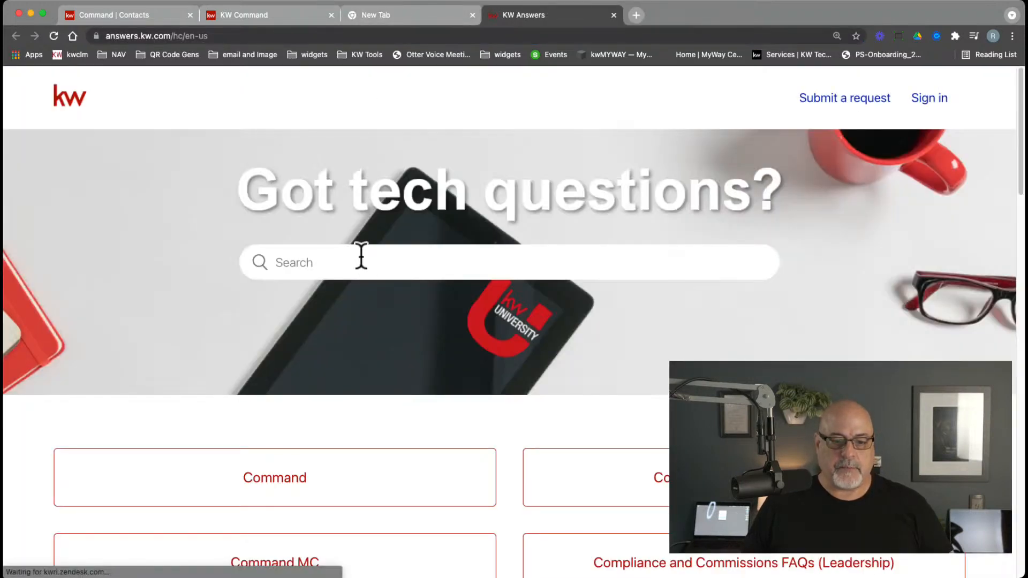
left_click(361, 256)
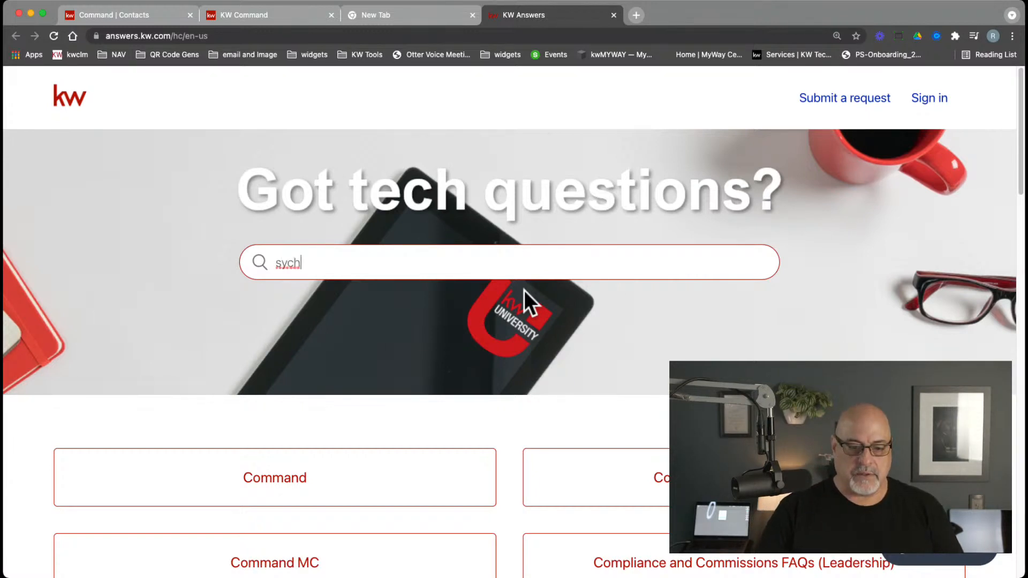
type("sy")
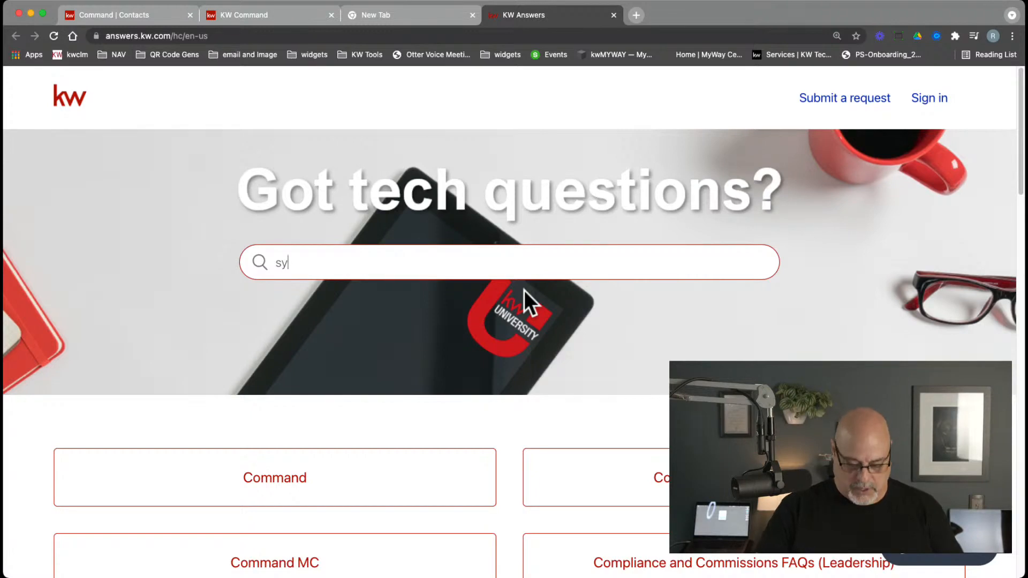
type("nc")
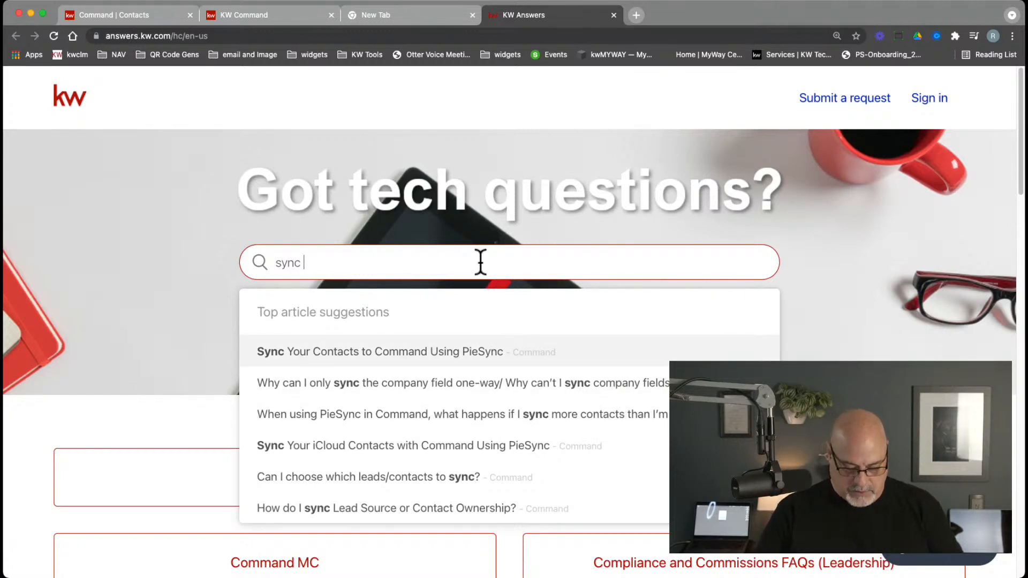
type("docusign")
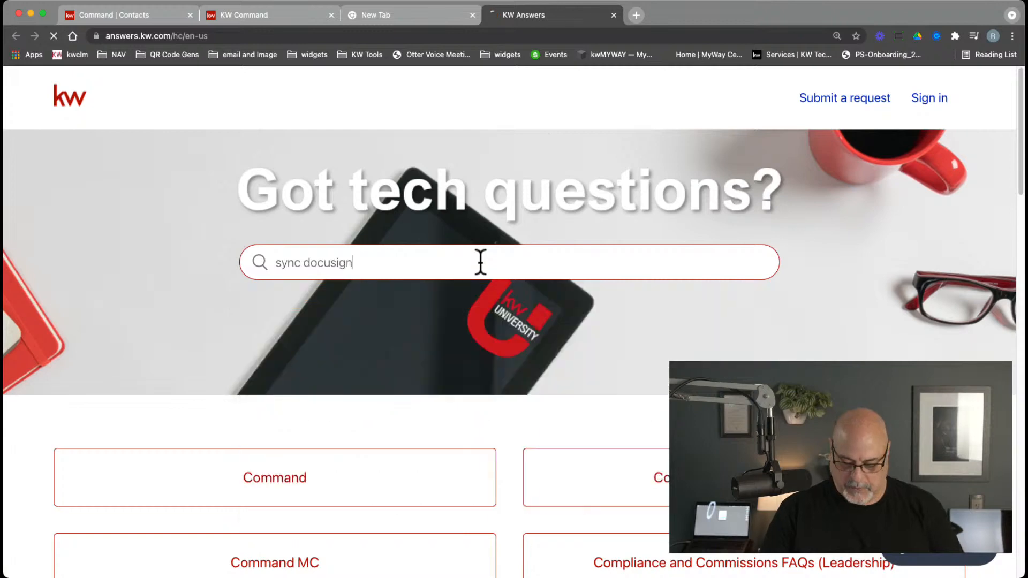
key("Return")
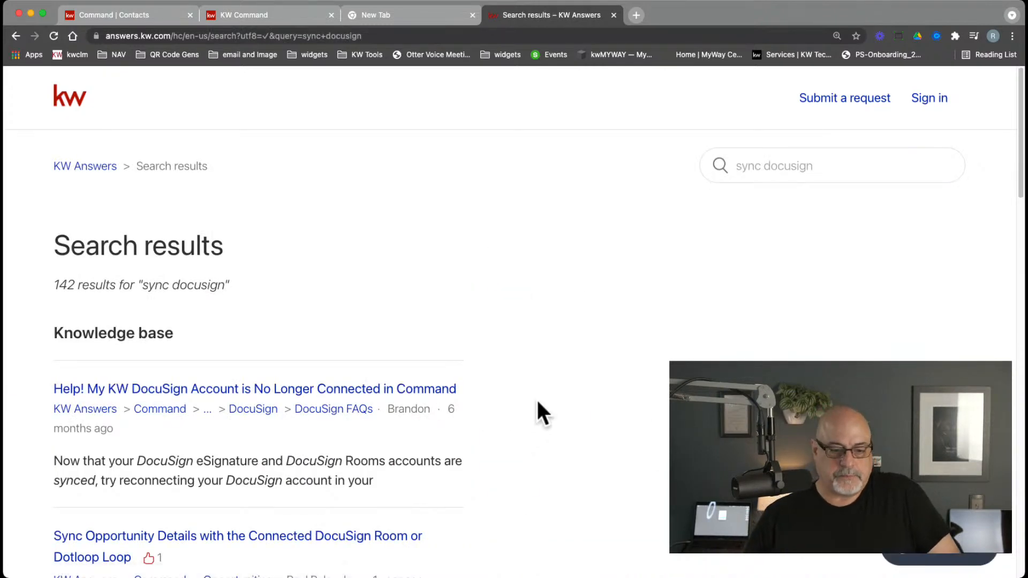
scroll(535, 401, "down", 3)
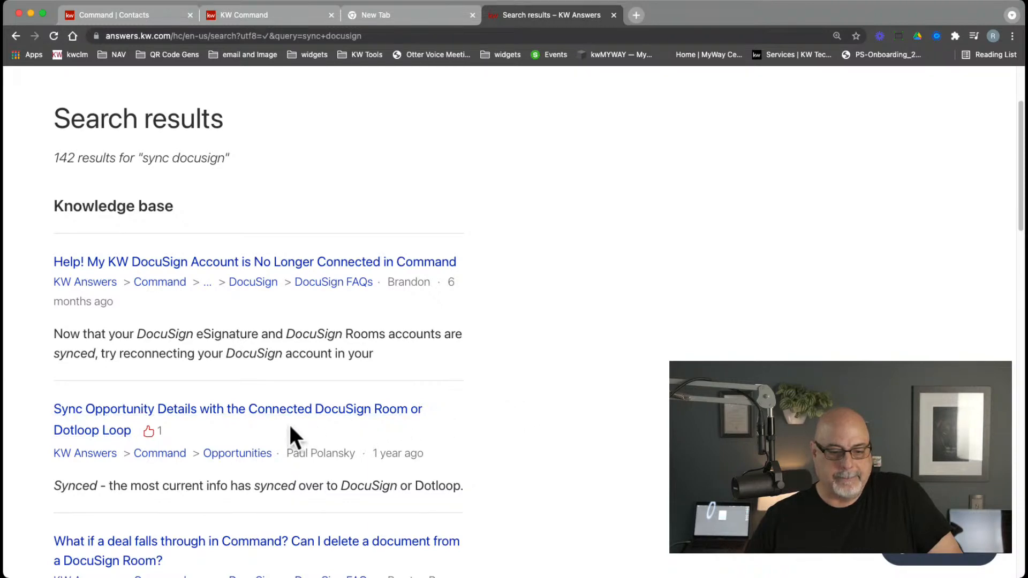
Open the 'Sync Opportunity Details' article and highlight 'Opportunity Details' and 'Connected DocuSign Room' in its title
left_click(401, 419)
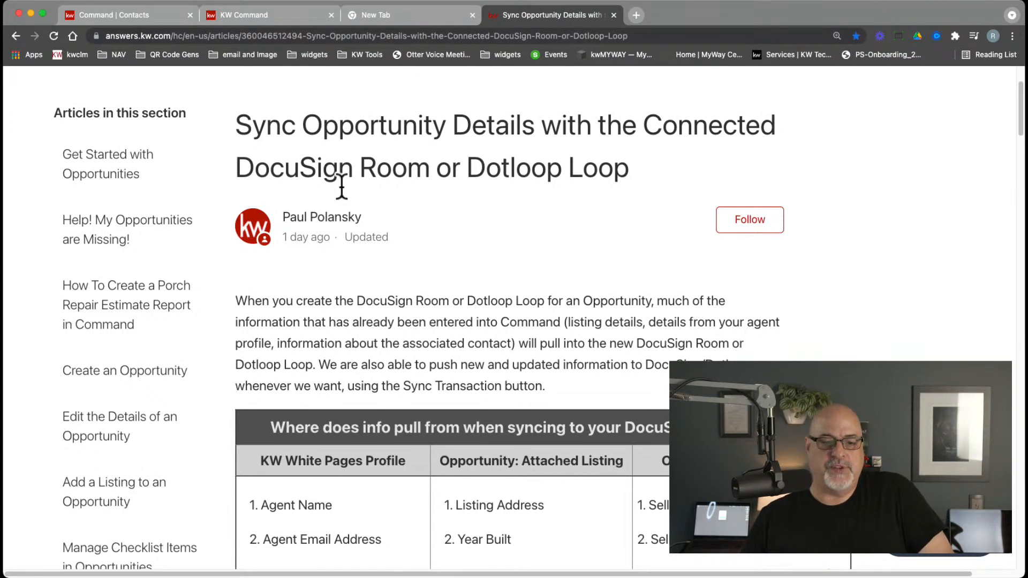
left_click_drag(654, 174, 225, 134)
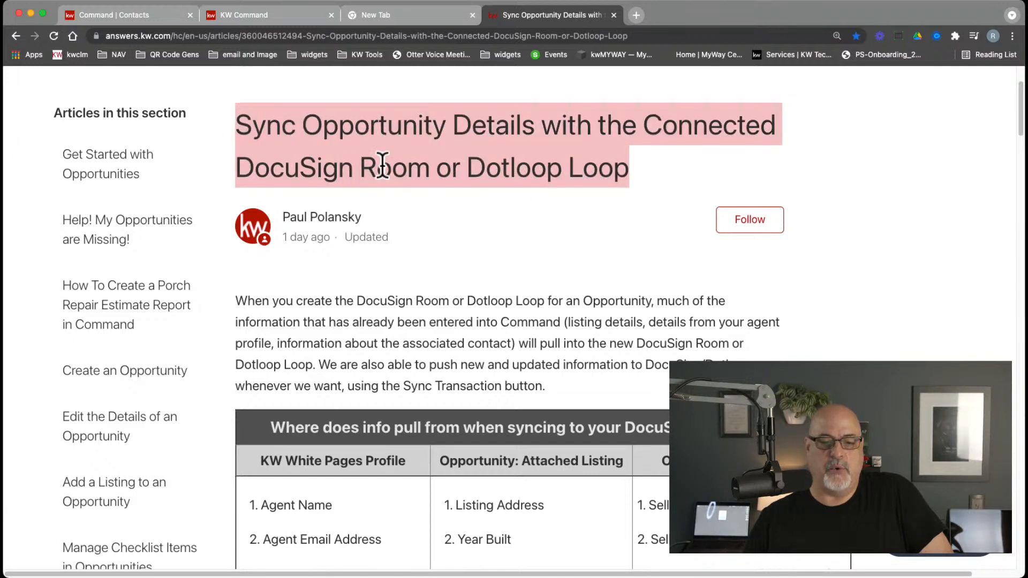
left_click(420, 172)
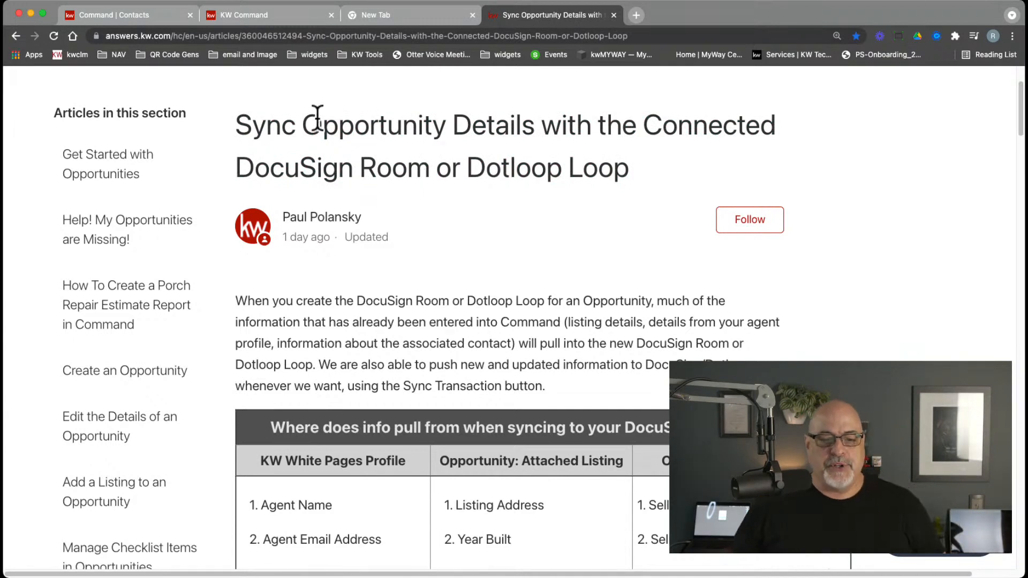
left_click_drag(308, 118, 532, 133)
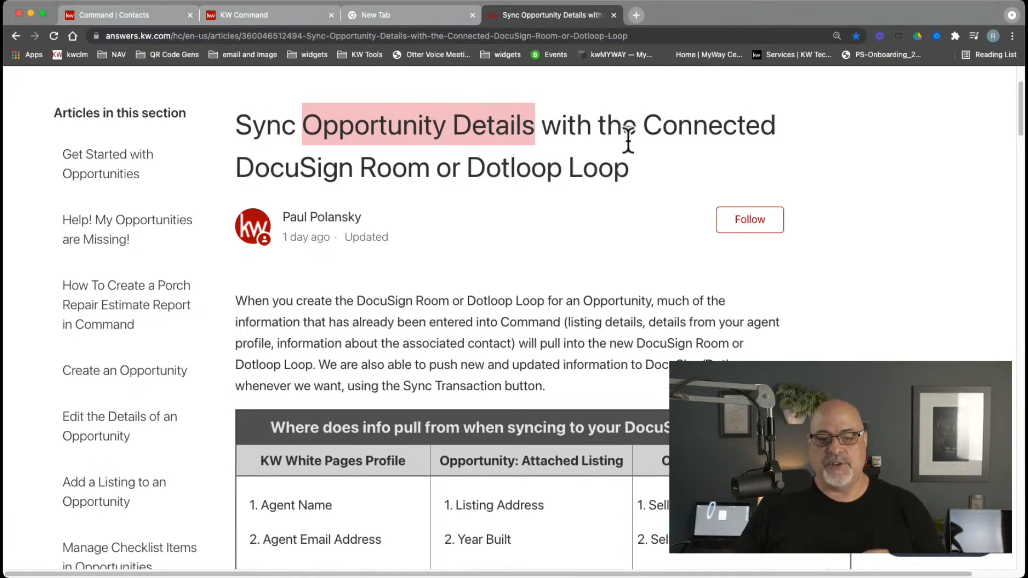
left_click_drag(642, 131, 441, 163)
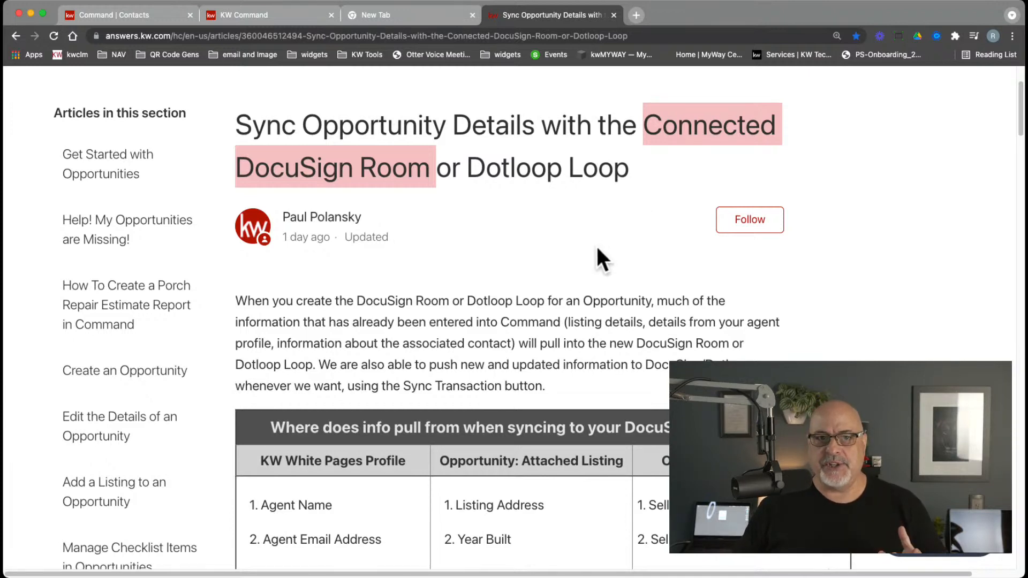
Scroll down to the article's table of fields that sync
scroll(597, 250, "down", 3)
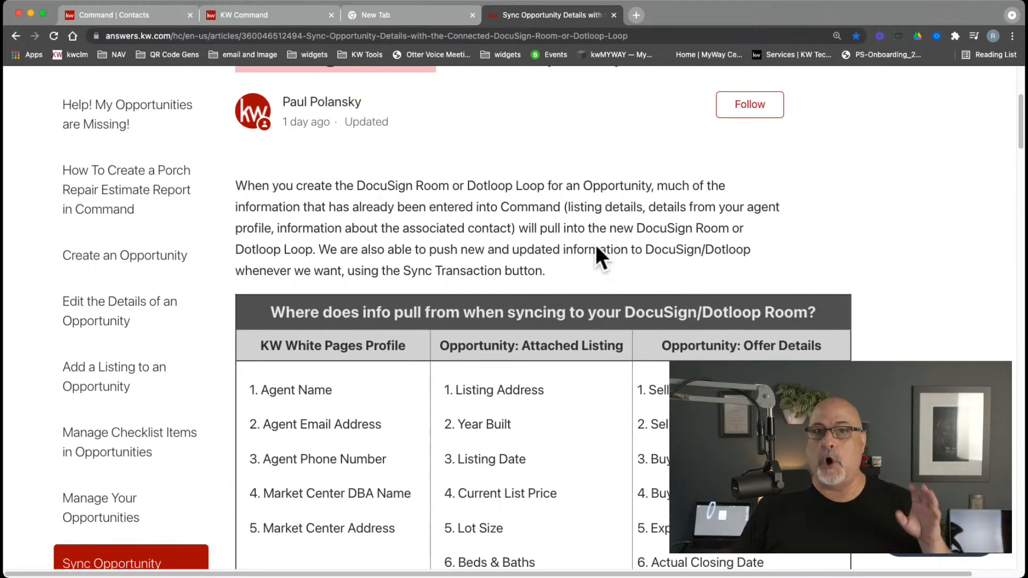
scroll(596, 246, "down", 5)
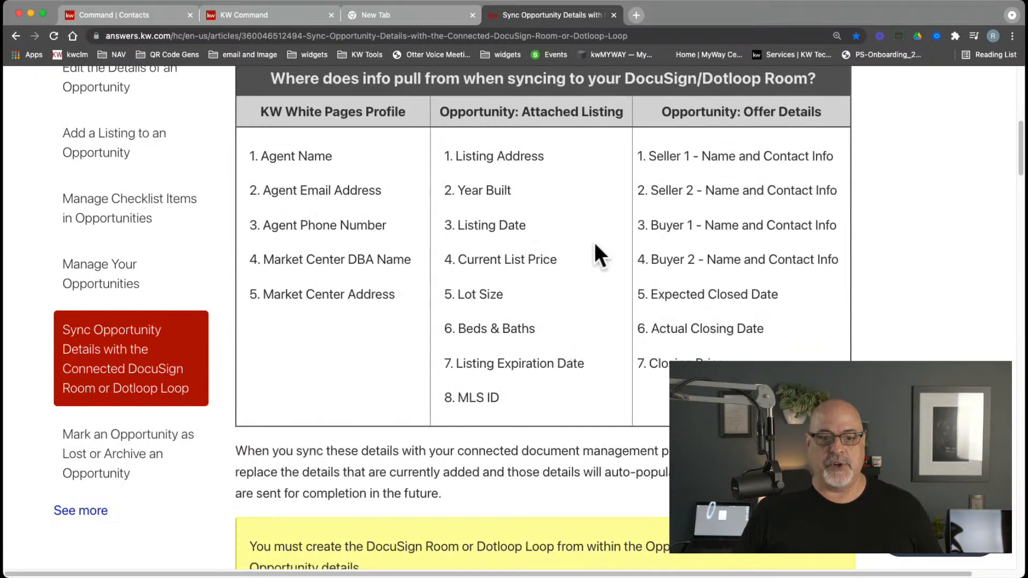
scroll(595, 246, "up", 2)
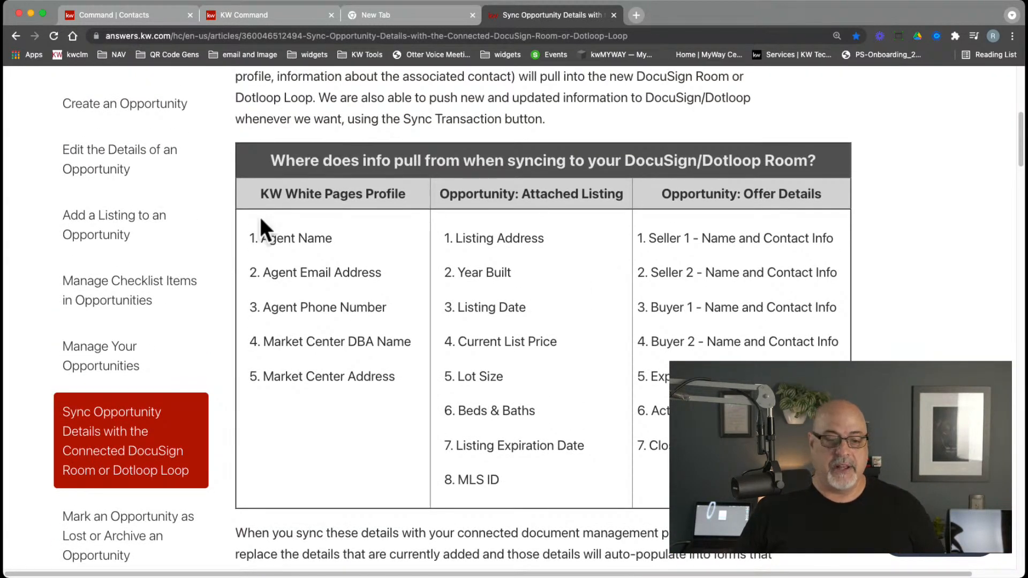
left_click_drag(262, 194, 407, 208)
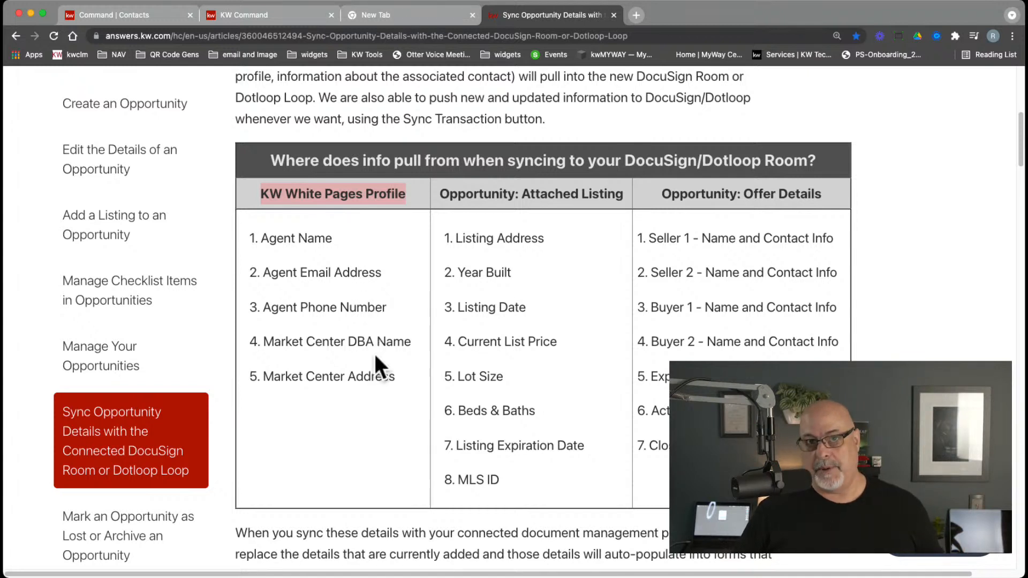
left_click_drag(522, 194, 625, 197)
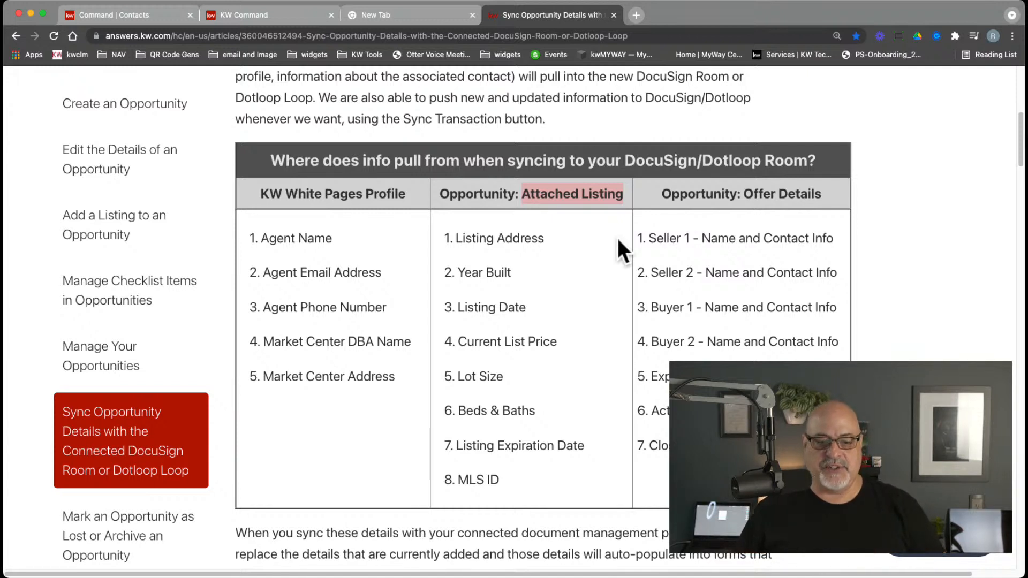
left_click_drag(498, 238, 522, 492)
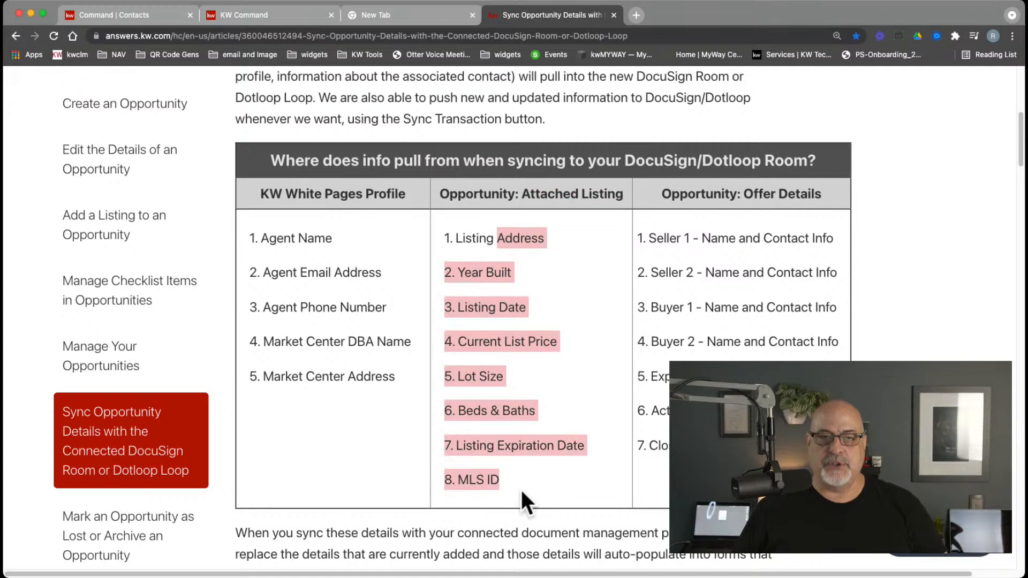
left_click(536, 454)
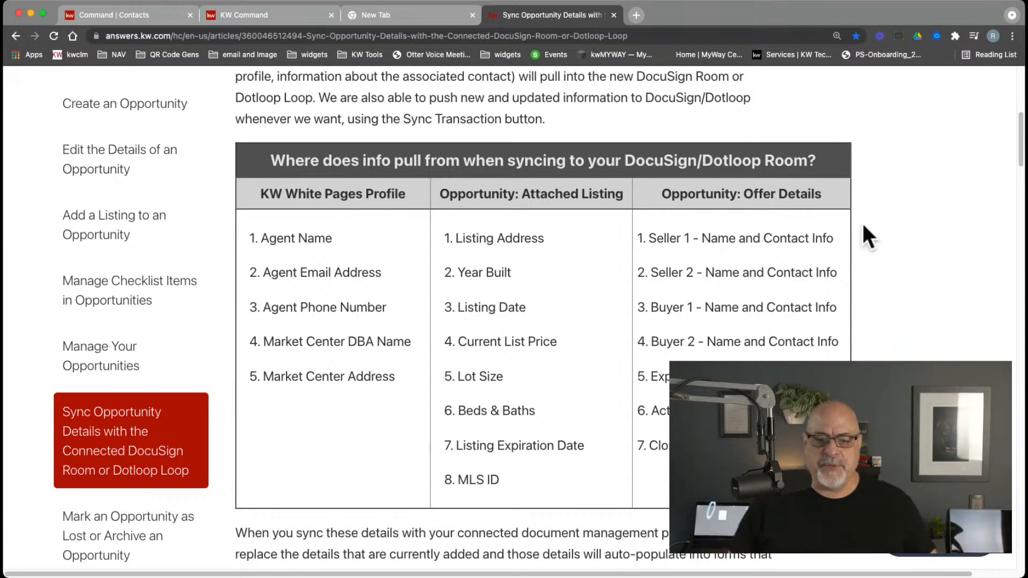
Highlight the Offer Details header and its Seller 1 and Seller 2 lines in the sync table
left_click_drag(744, 193, 815, 196)
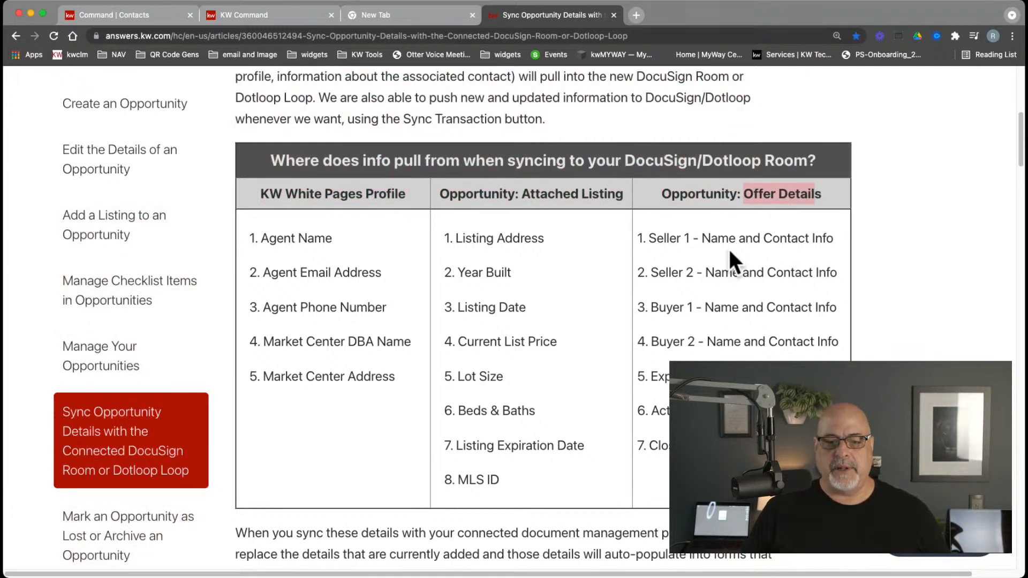
left_click_drag(707, 236, 720, 409)
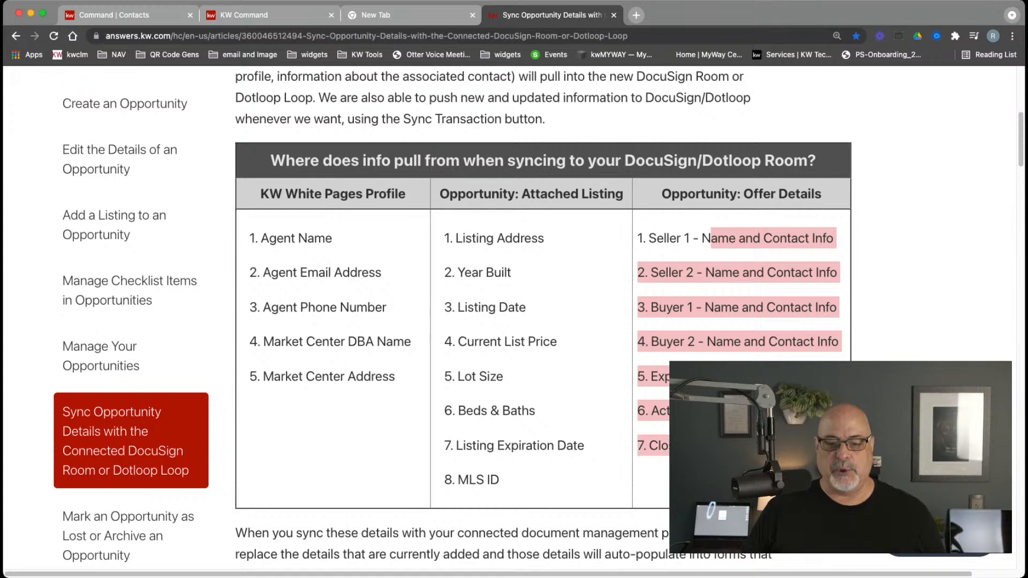
left_click(700, 236)
left_click_drag(649, 238, 676, 440)
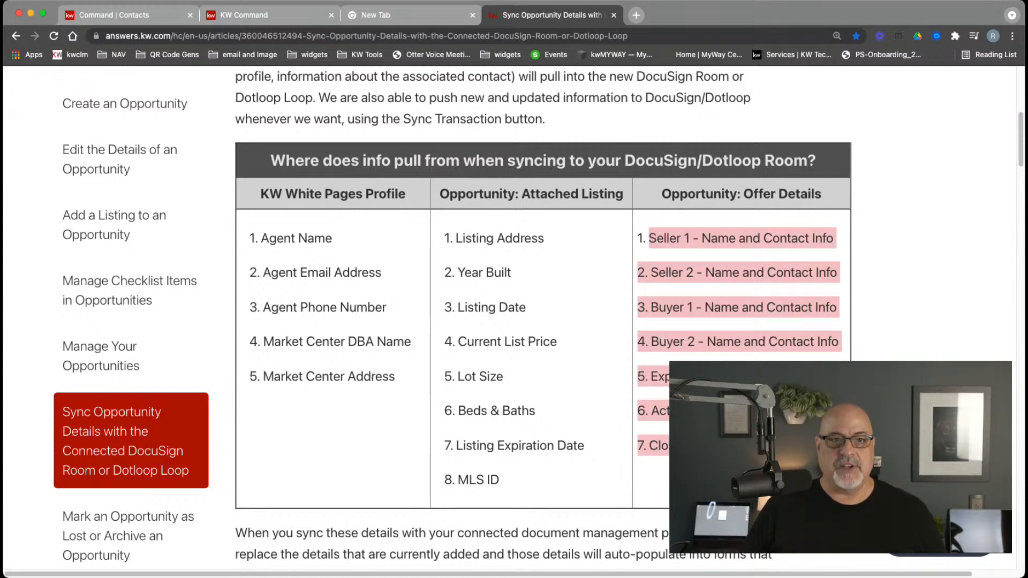
left_click(720, 342)
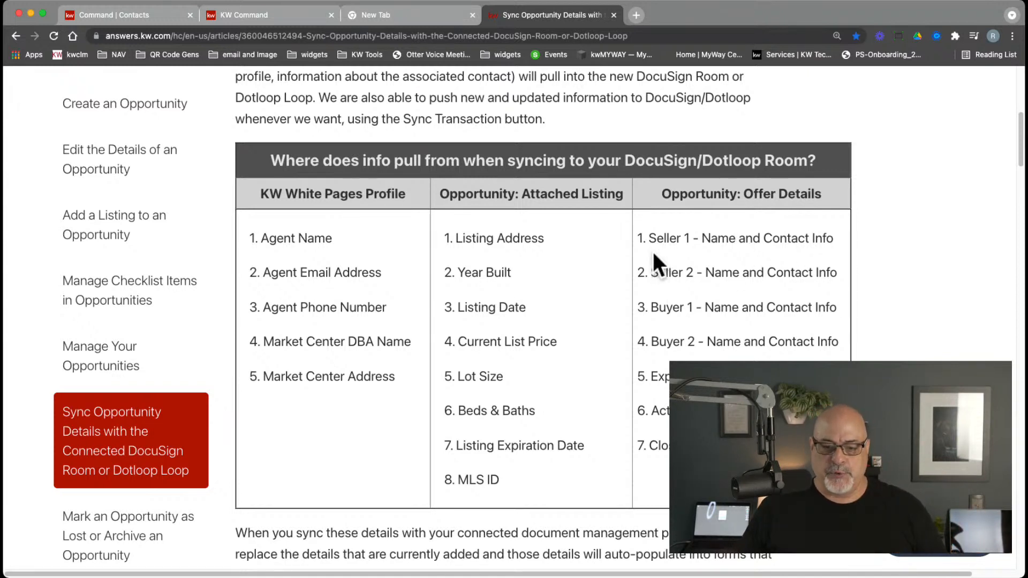
left_click_drag(649, 239, 838, 272)
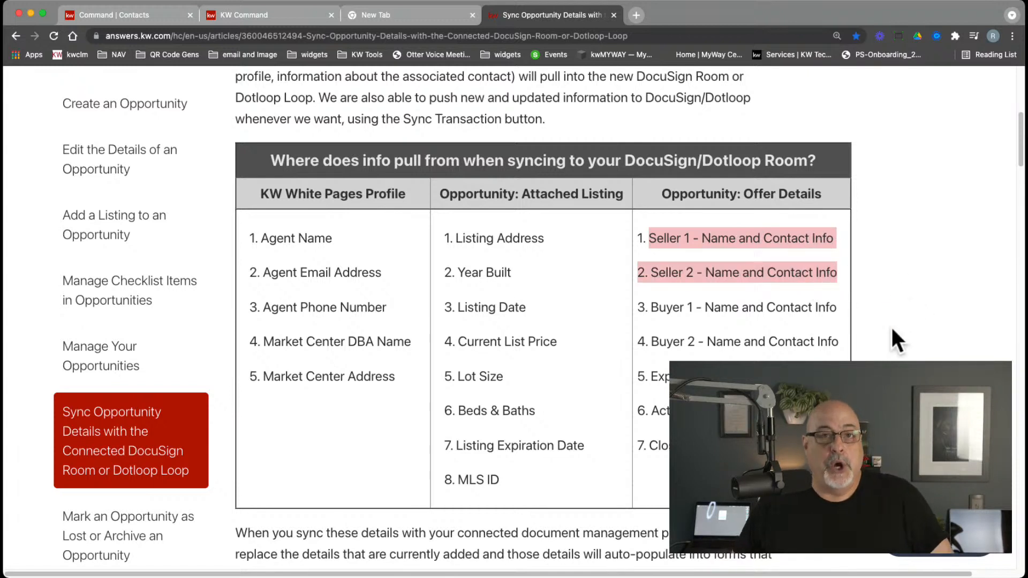
left_click(269, 11)
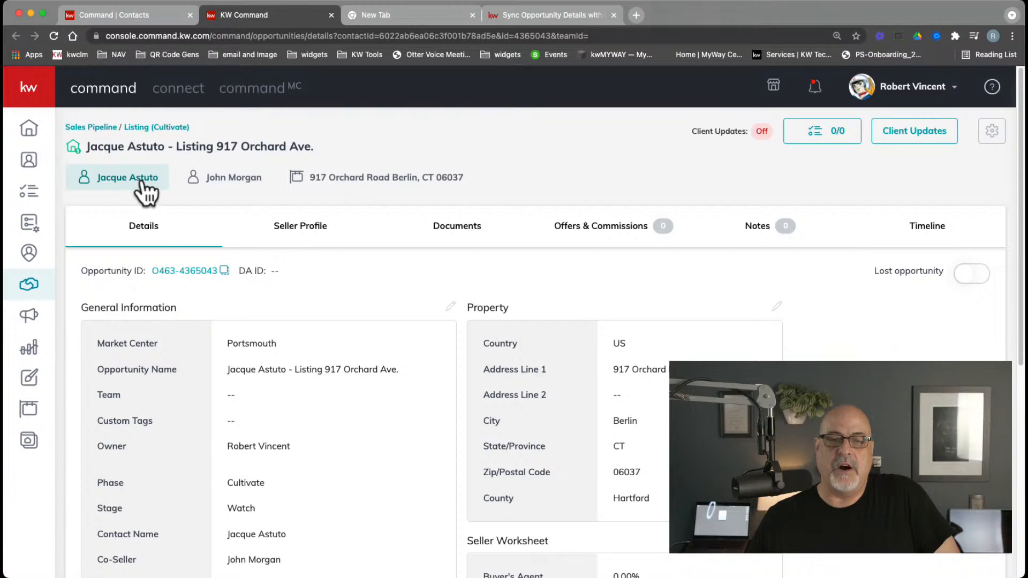
left_click(527, 15)
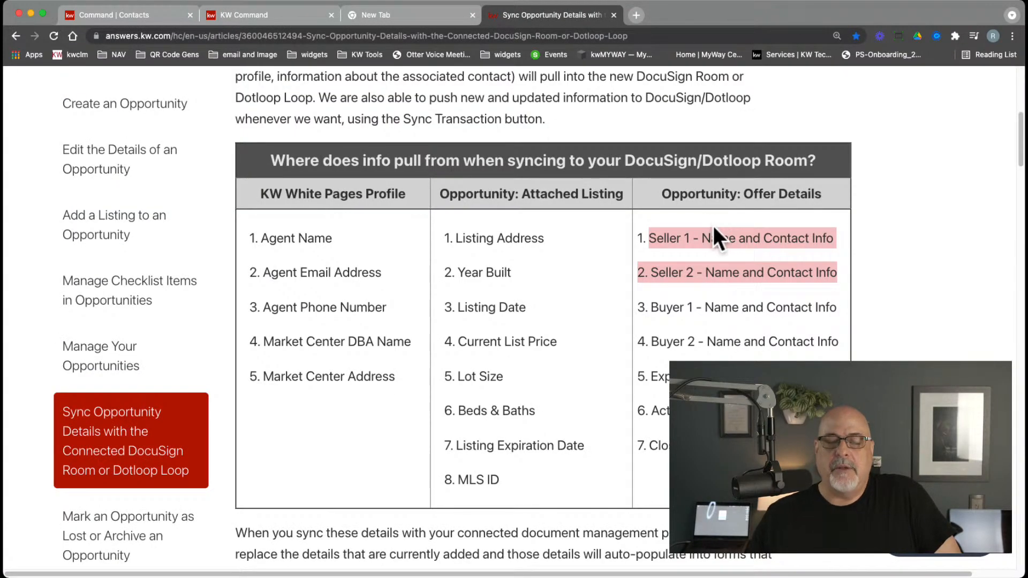
left_click(239, 16)
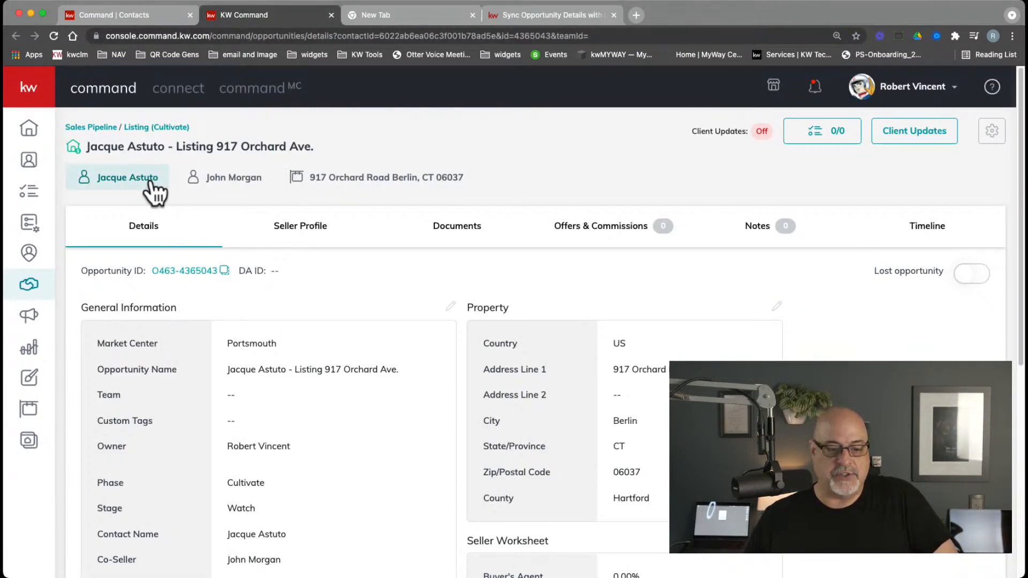
left_click(202, 179)
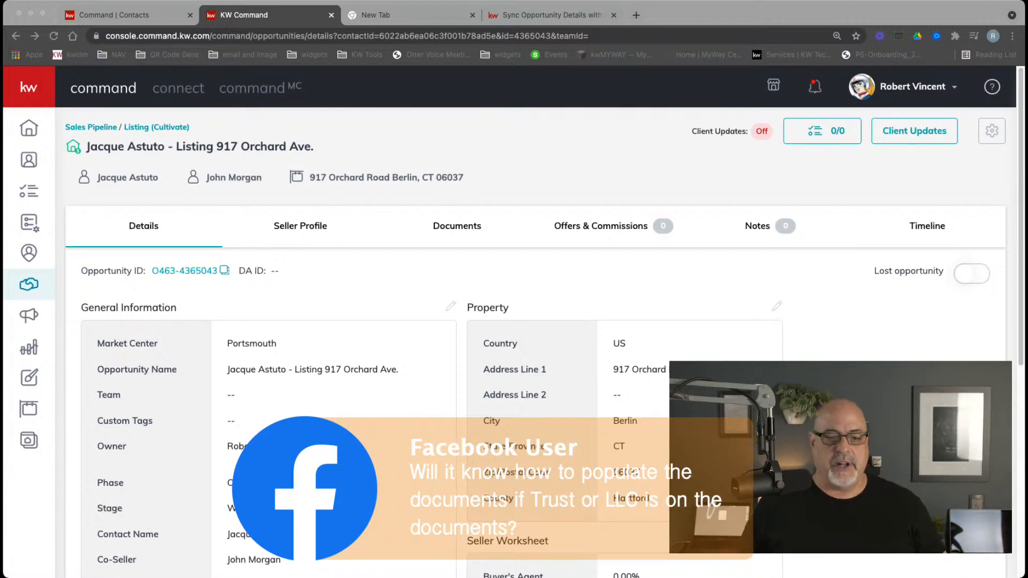
left_click(367, 328)
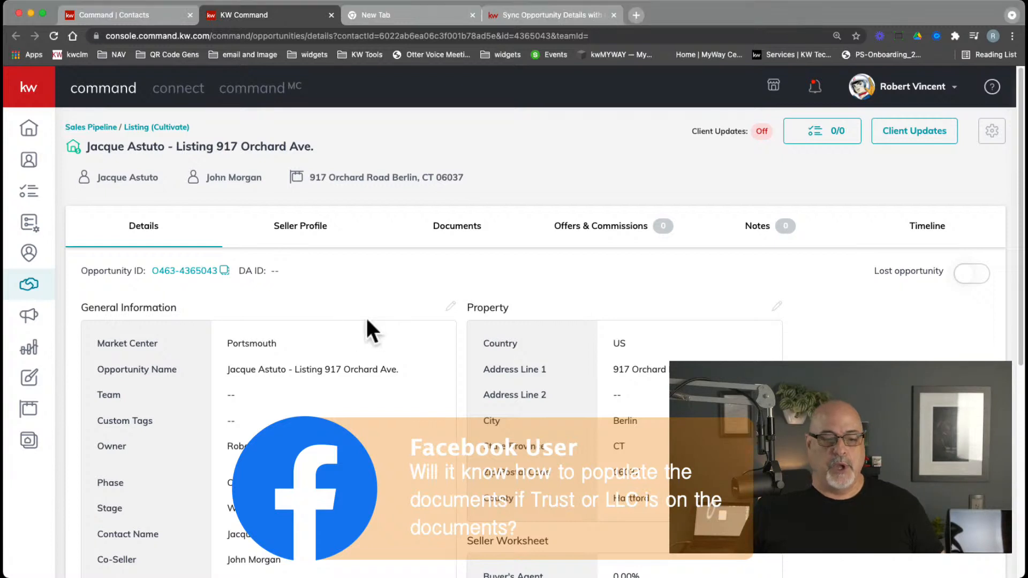
left_click(136, 184)
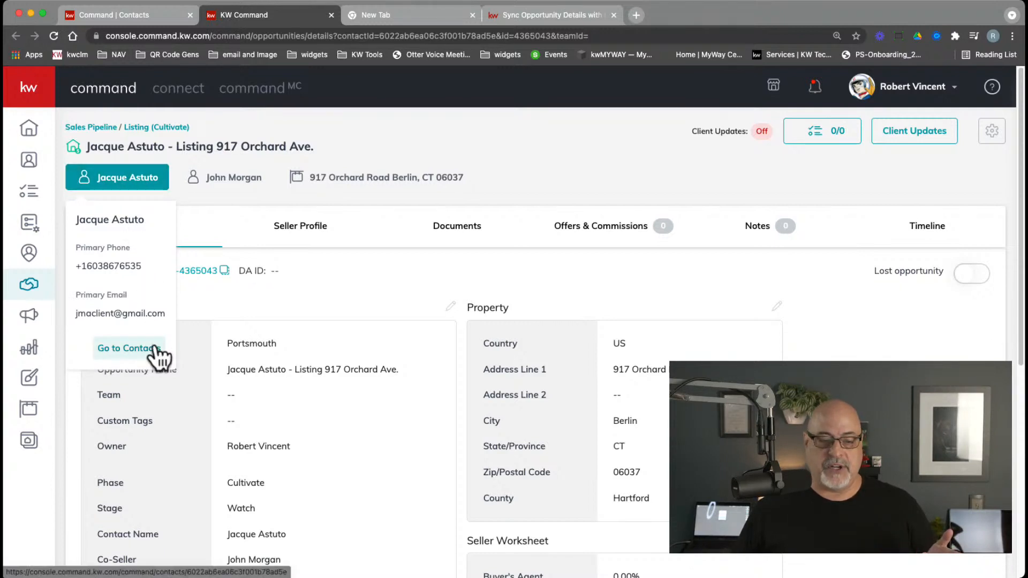
left_click(356, 288)
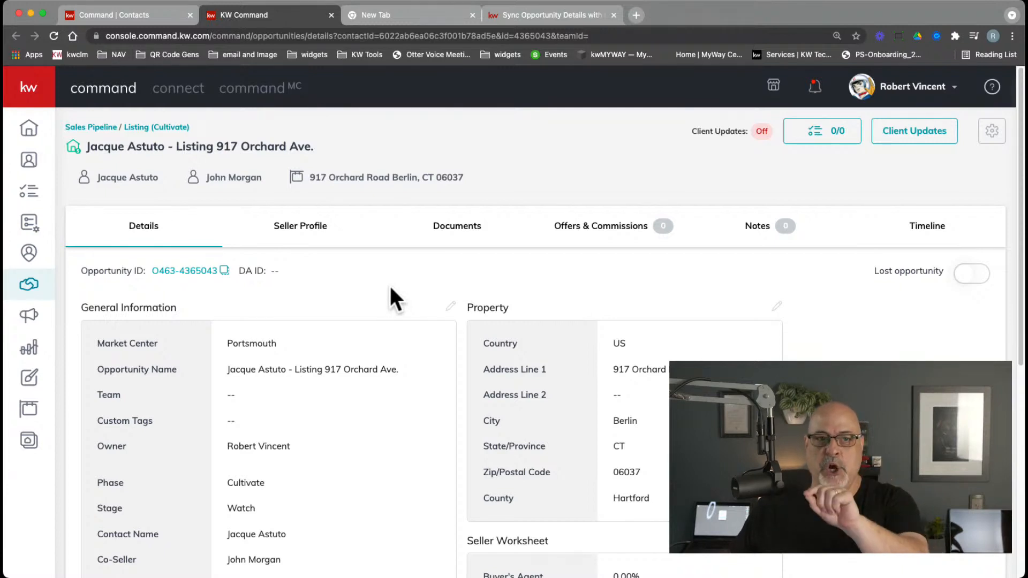
left_click(124, 184)
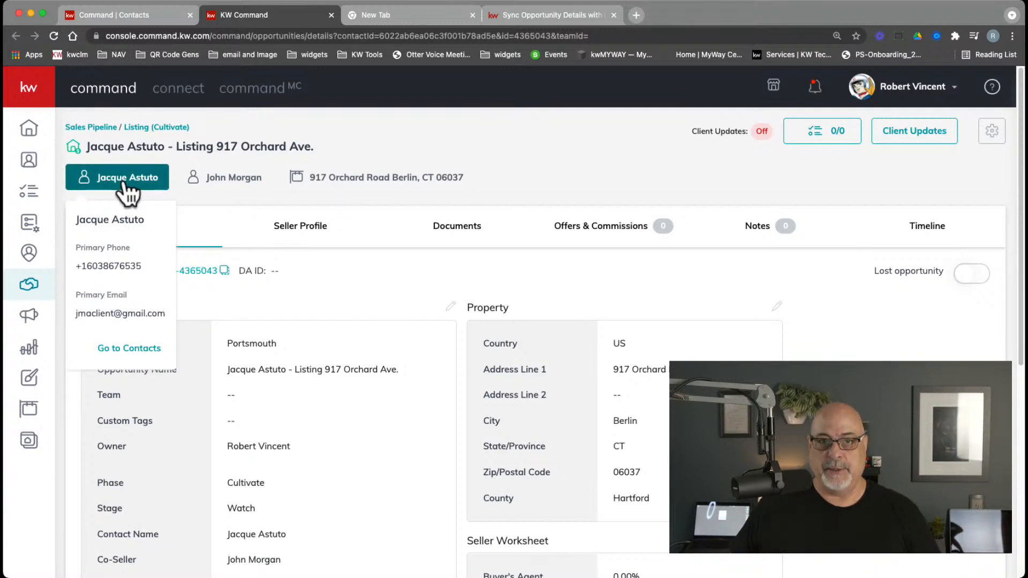
left_click(414, 402)
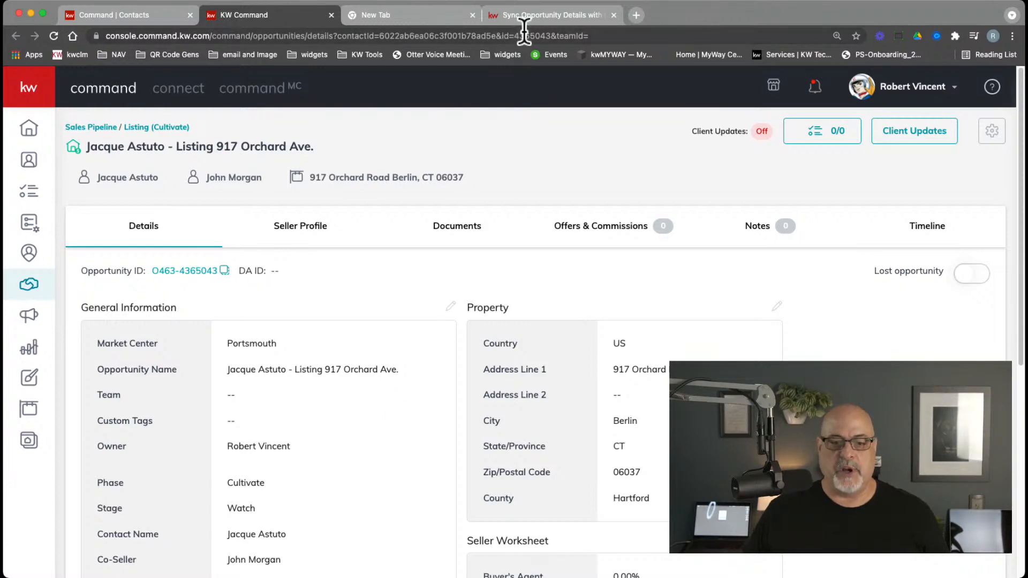
left_click(536, 14)
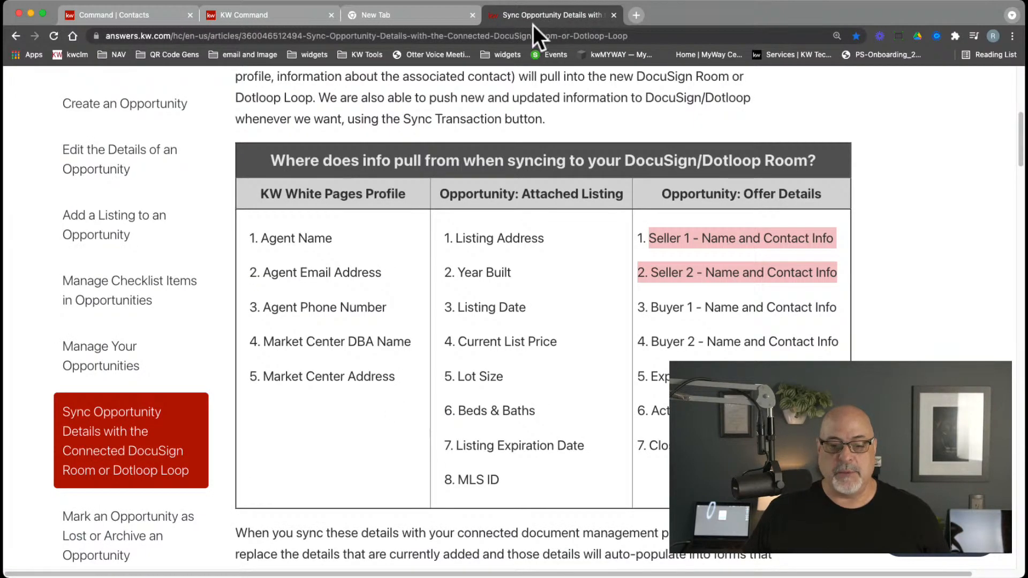
left_click(581, 320)
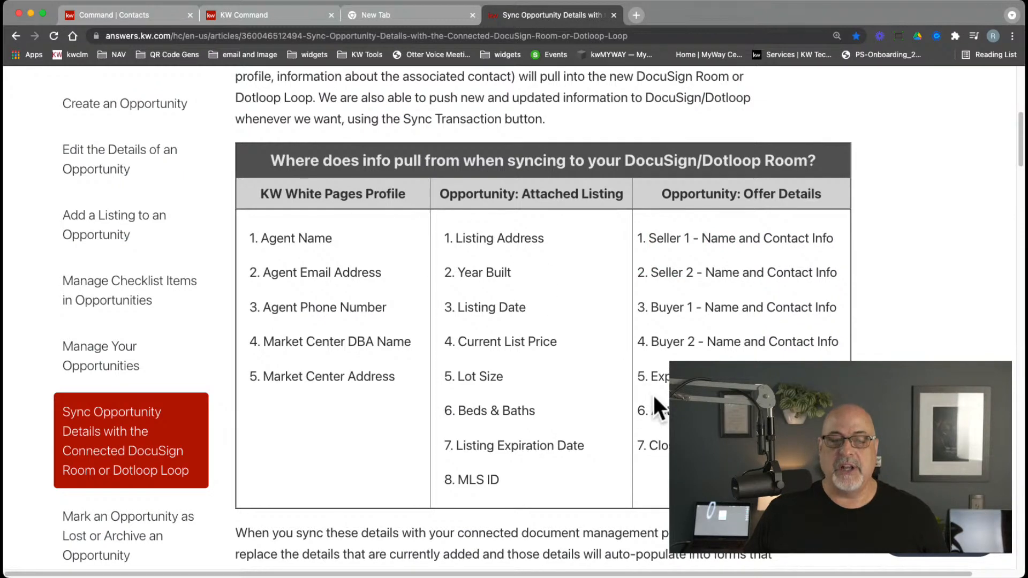
left_click(267, 22)
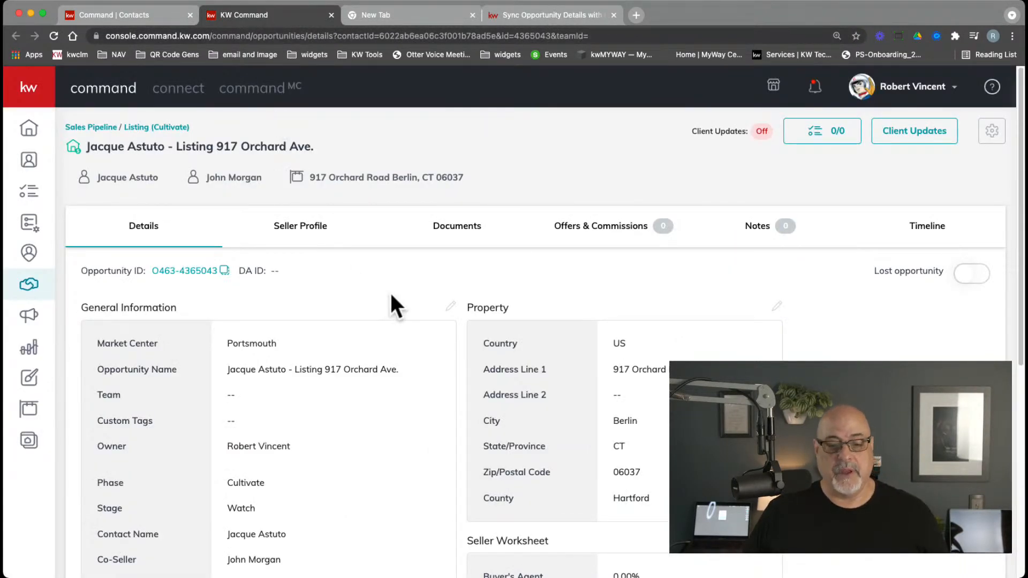
left_click(463, 234)
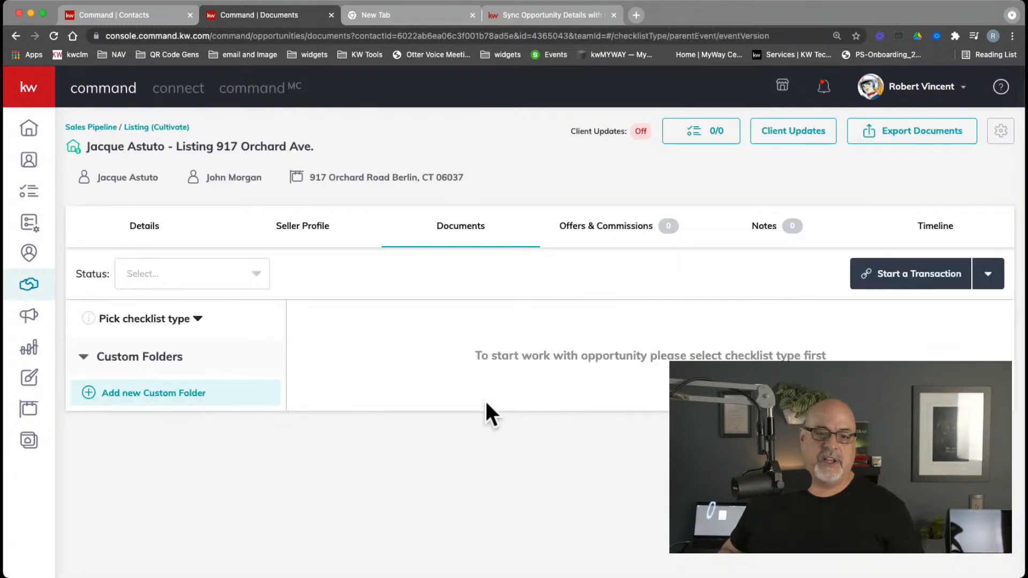
Show the Seller Profile tab, where neither seller is registered with the consumer platform and no guide is assigned
left_click(278, 227)
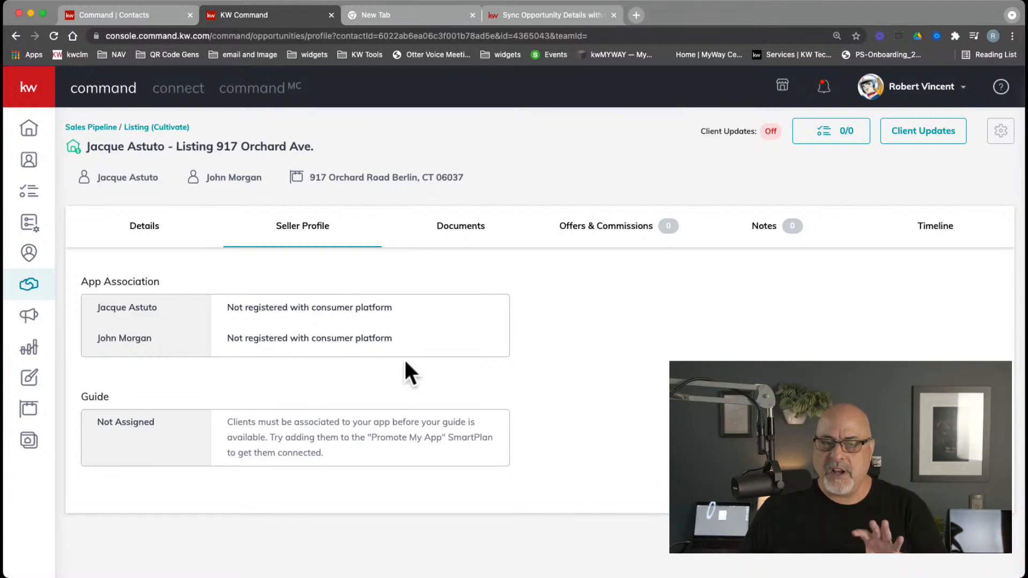
left_click(479, 227)
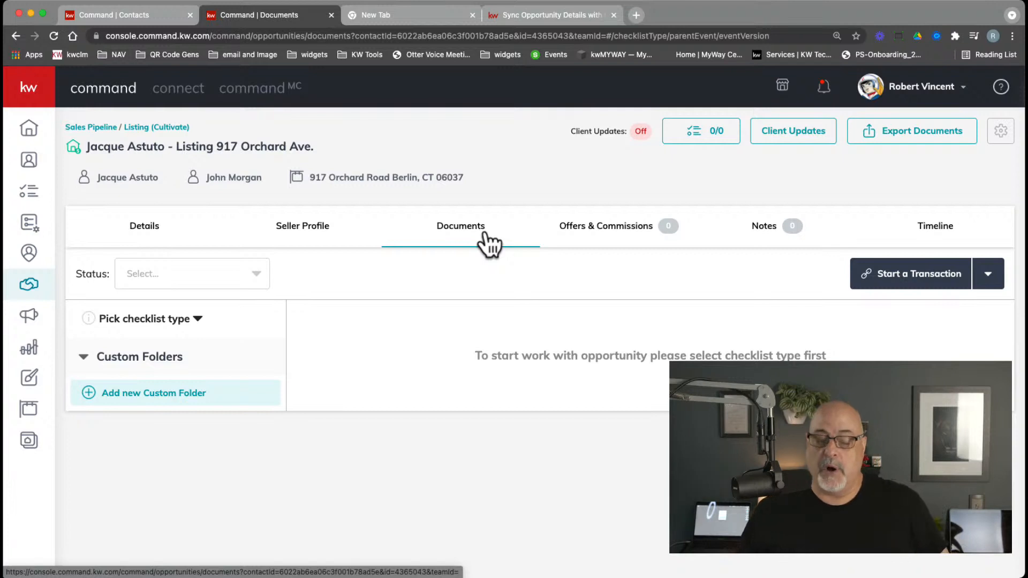
Choose New Hampshire Listing Checklist as the checklist type, giving 0 of 31 documents uploaded
left_click(160, 323)
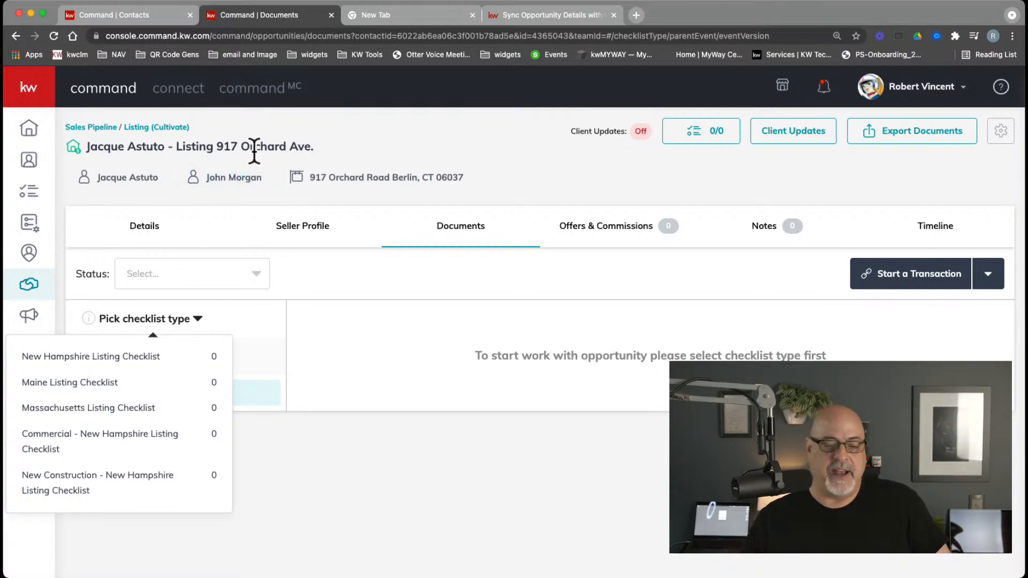
left_click(121, 360)
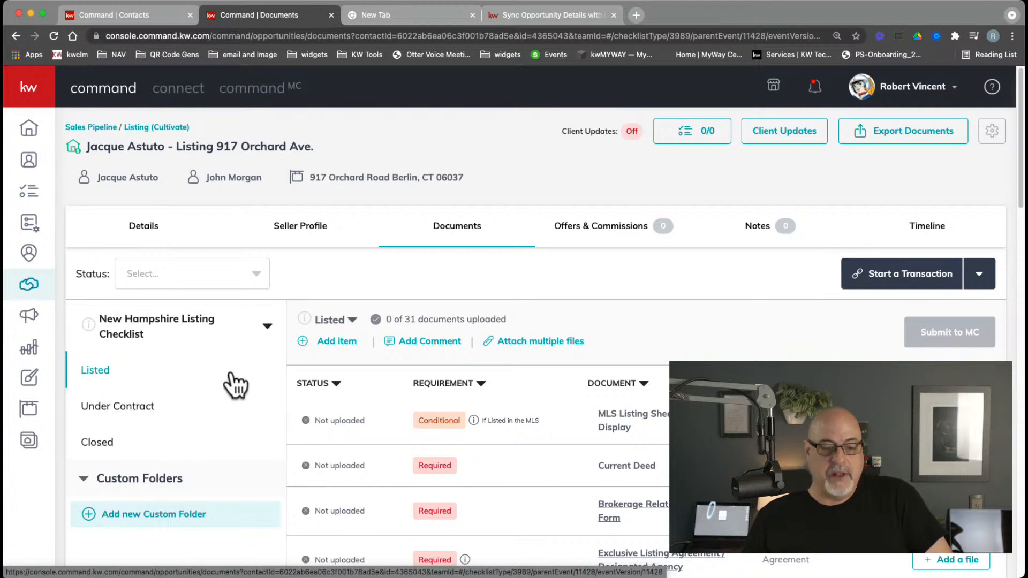
Sort the checklist documents by the REQUIREMENT column so Required items come first
left_click_drag(403, 313, 516, 325)
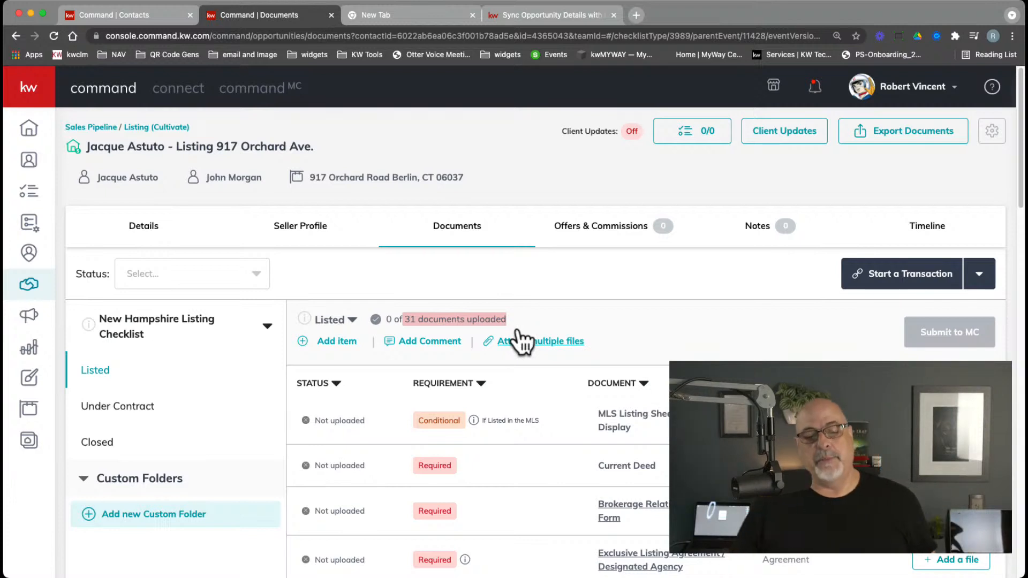
left_click(552, 313)
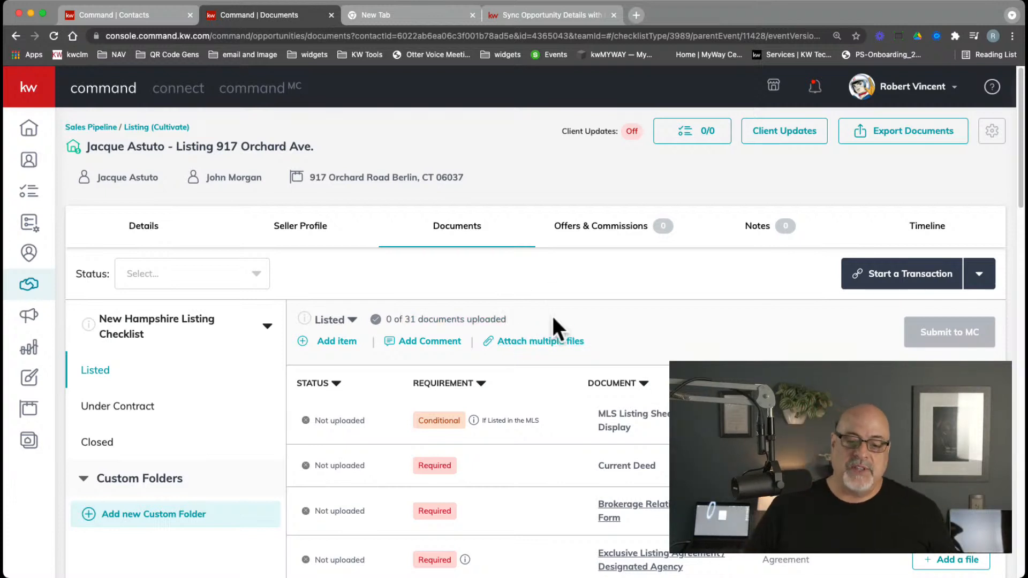
left_click(442, 383)
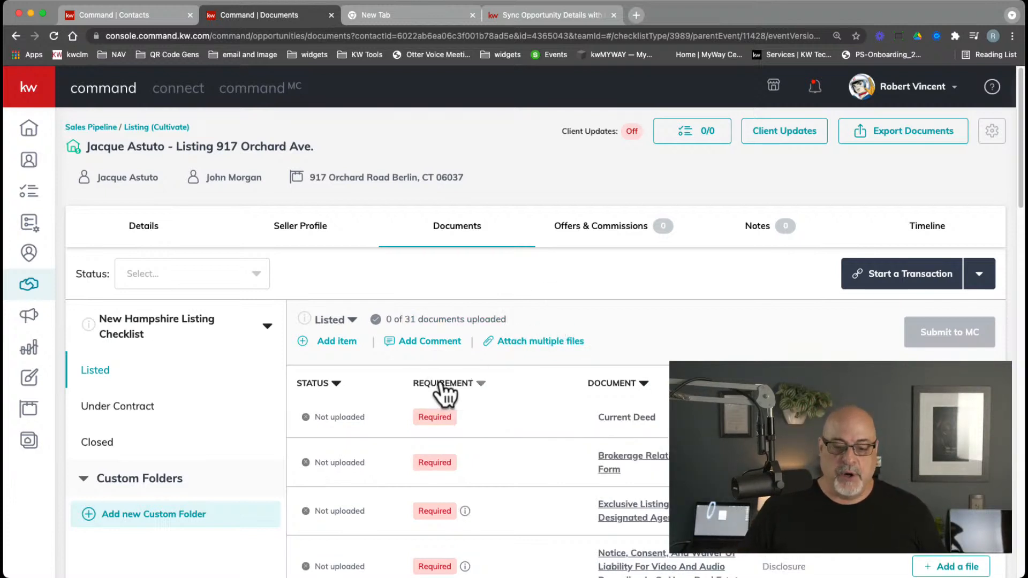
Review the sorted checklist, including Current Deed, Property Disclosure and Tax Bill, then return to the top
scroll(487, 439, "down", 4)
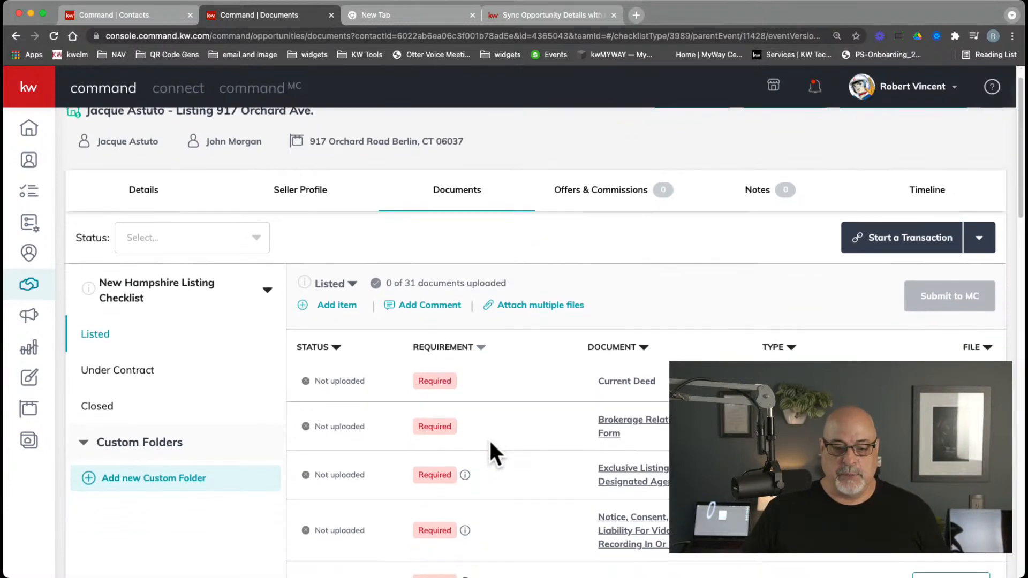
scroll(490, 443, "down", 6)
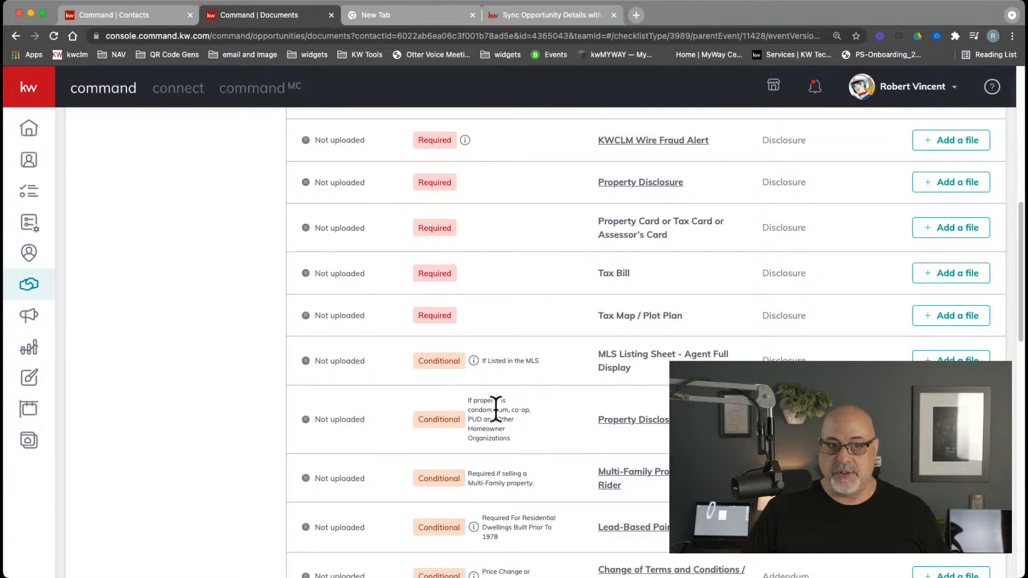
scroll(492, 409, "down", 5)
scroll(501, 413, "down", 13)
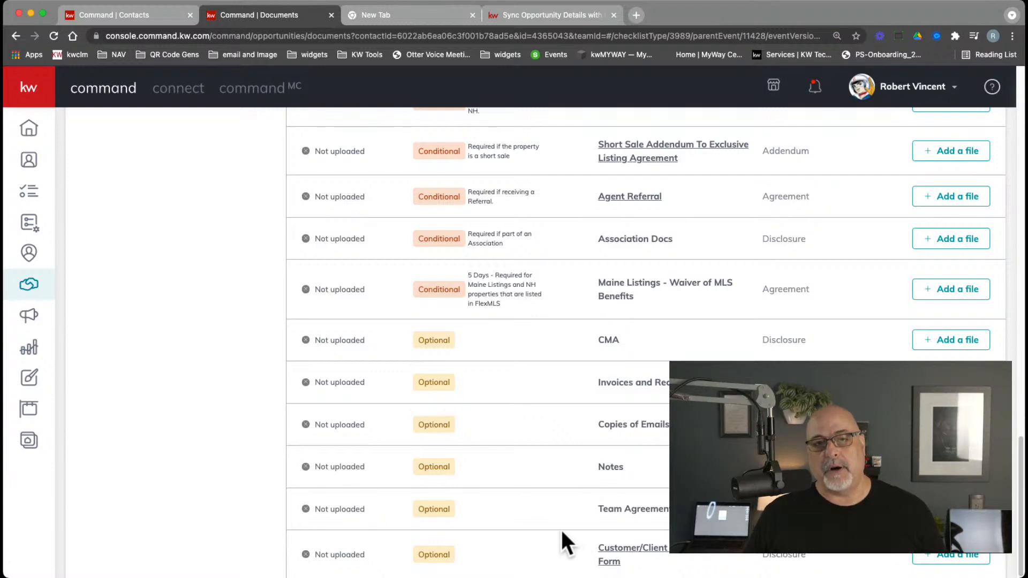
scroll(562, 532, "up", 15)
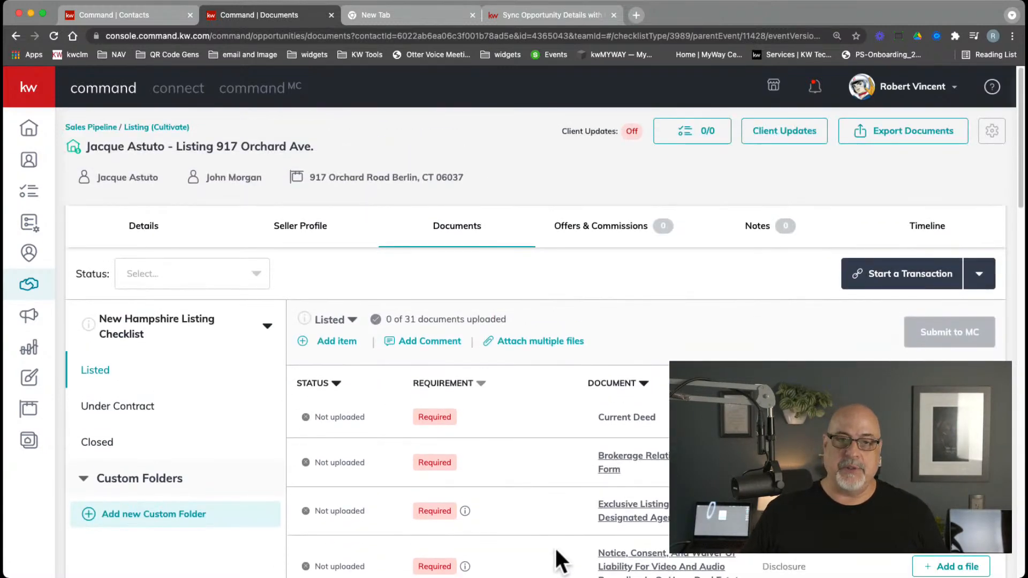
scroll(549, 522, "down", 5)
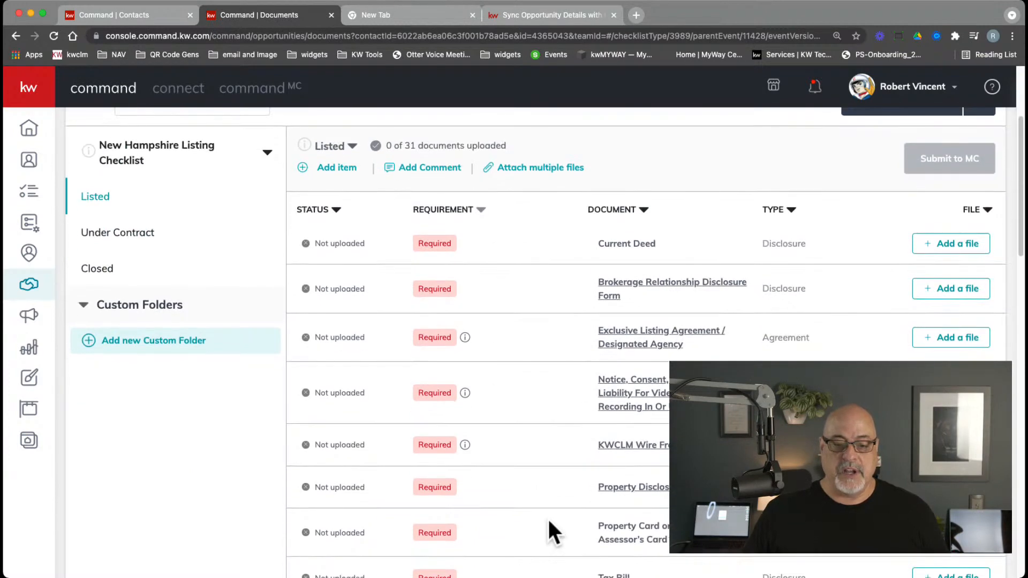
scroll(547, 515, "down", 1)
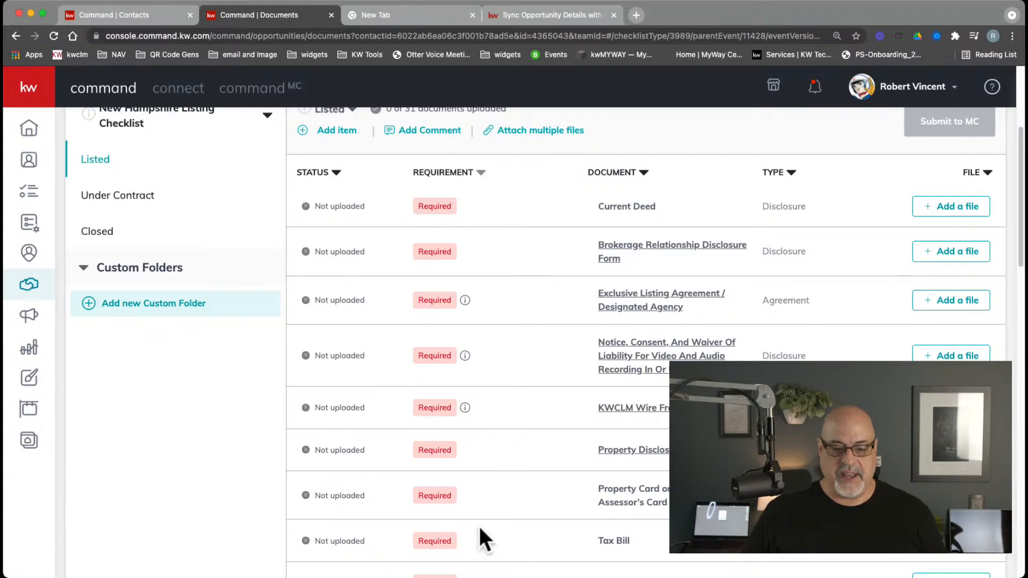
scroll(478, 522, "down", 3)
scroll(487, 528, "down", 1)
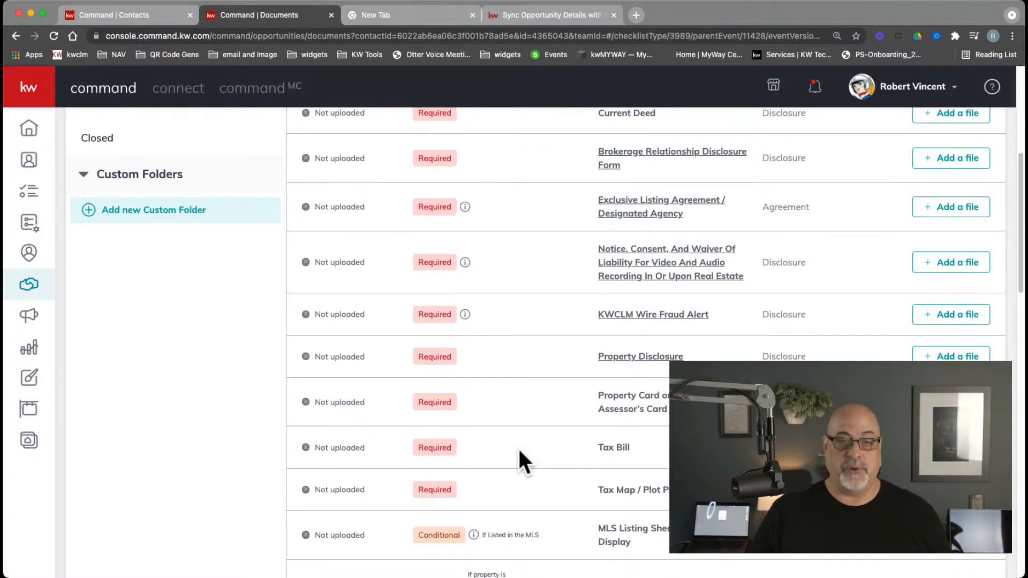
scroll(517, 439, "up", 5)
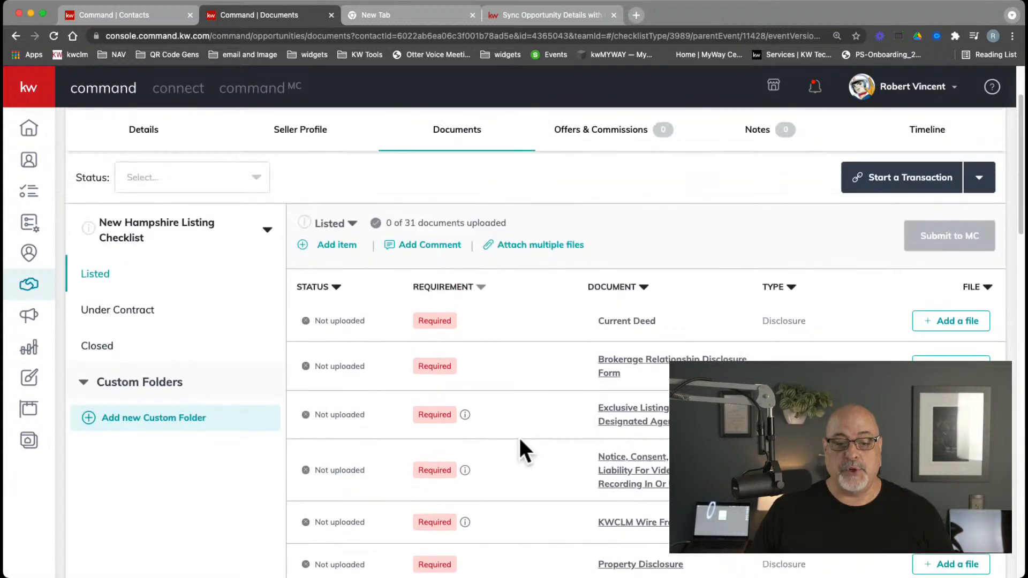
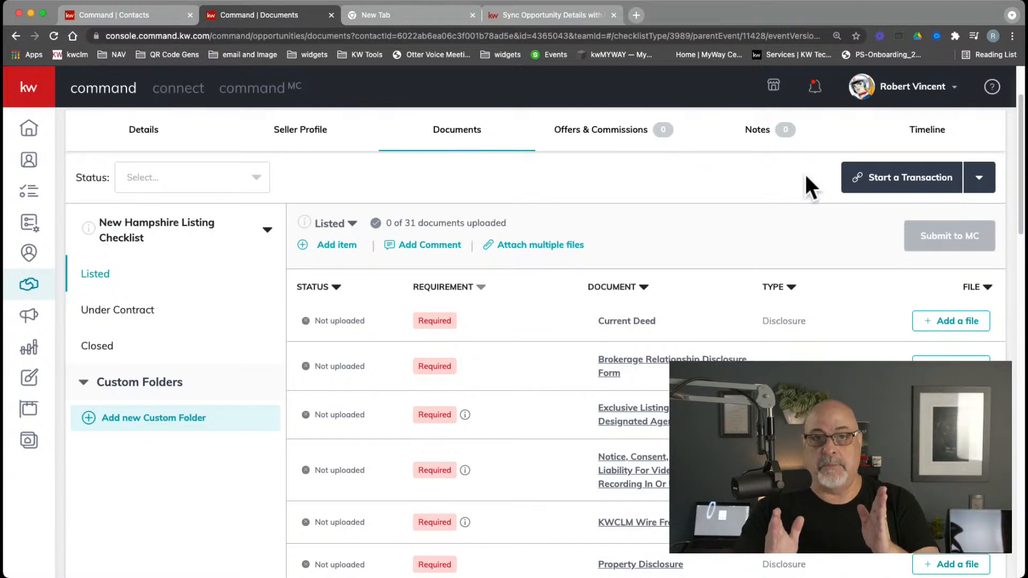
Start a DocuSign transaction from the listing's Start a Transaction dropdown
left_click(904, 188)
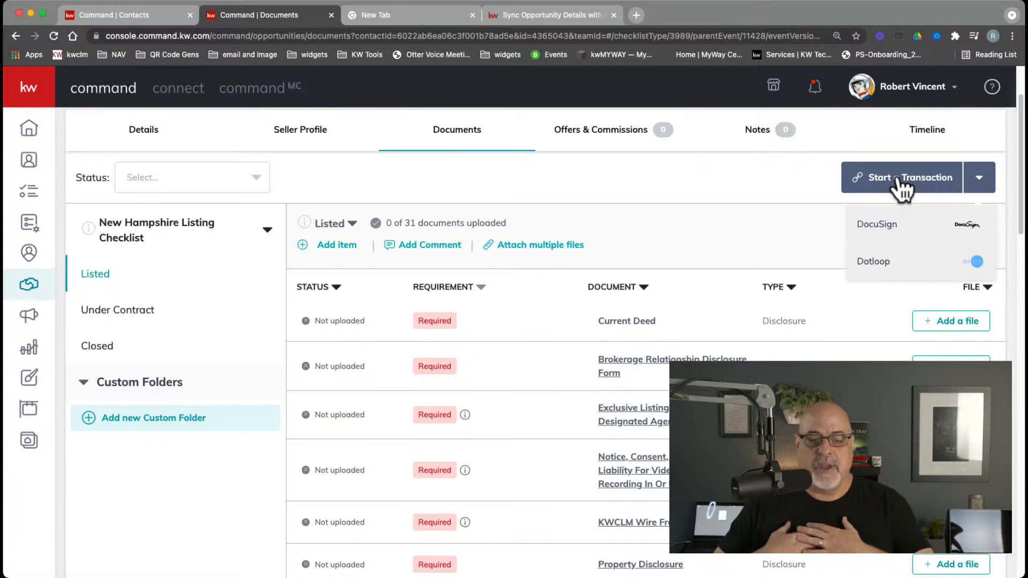
left_click(893, 235)
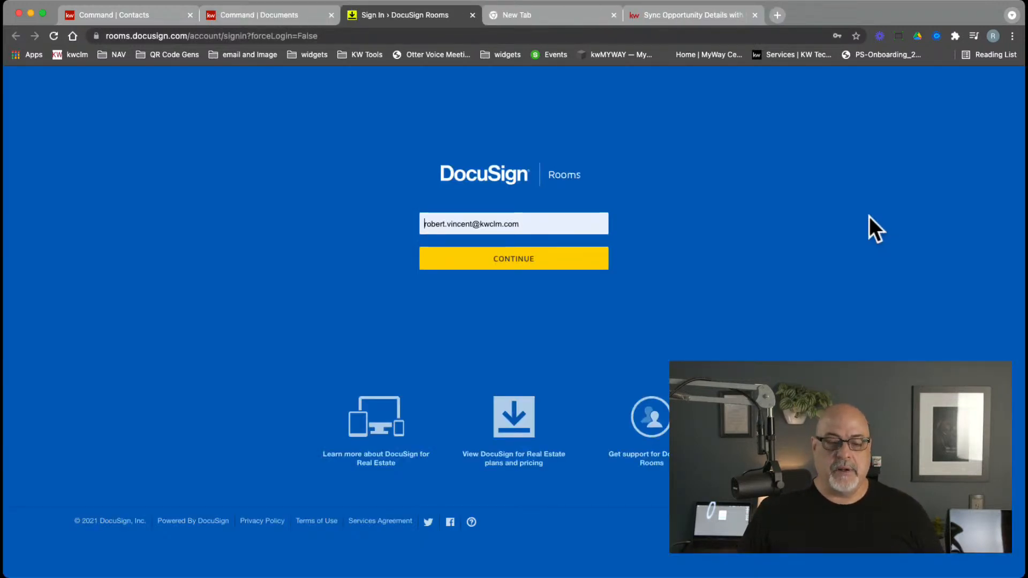
Sign in to DocuSign Rooms and check the empty listing room's ADD document options
left_click(527, 258)
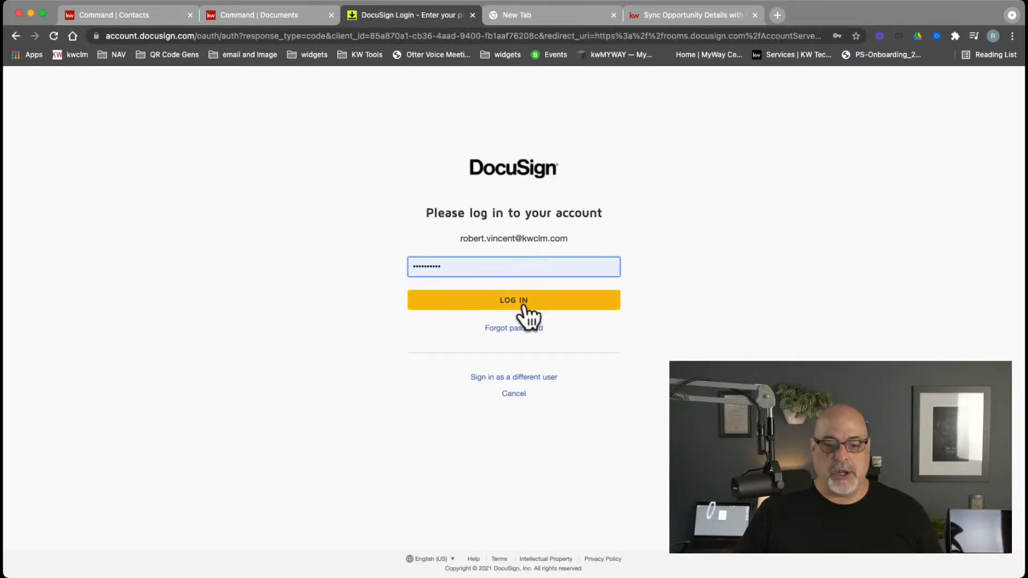
left_click(524, 307)
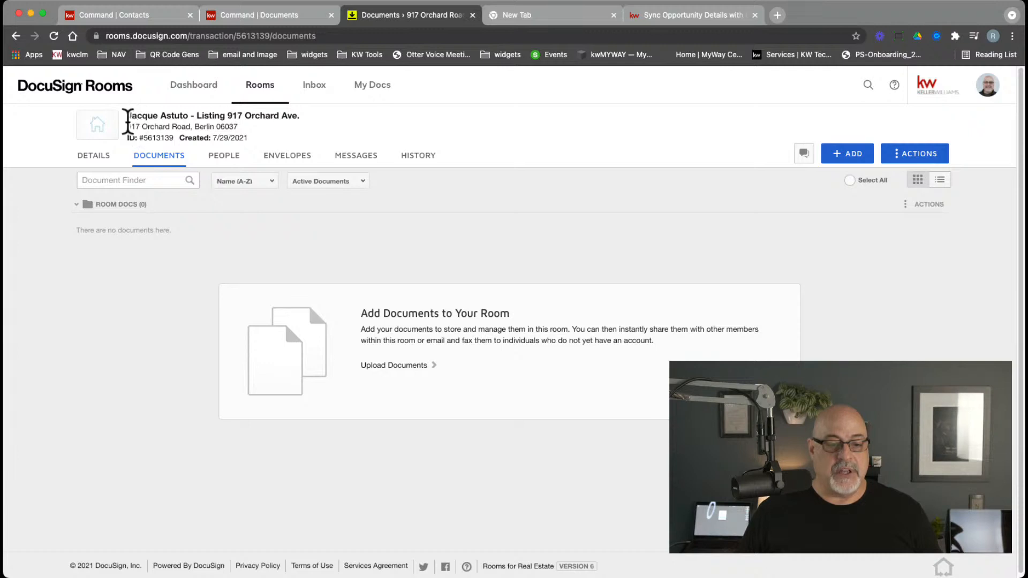
left_click_drag(127, 115, 302, 117)
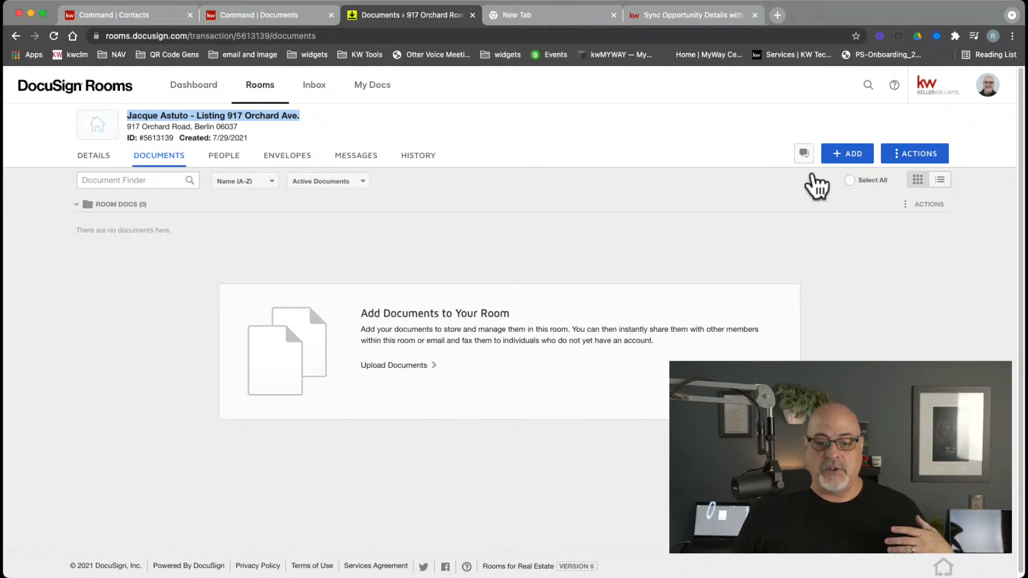
left_click(839, 160)
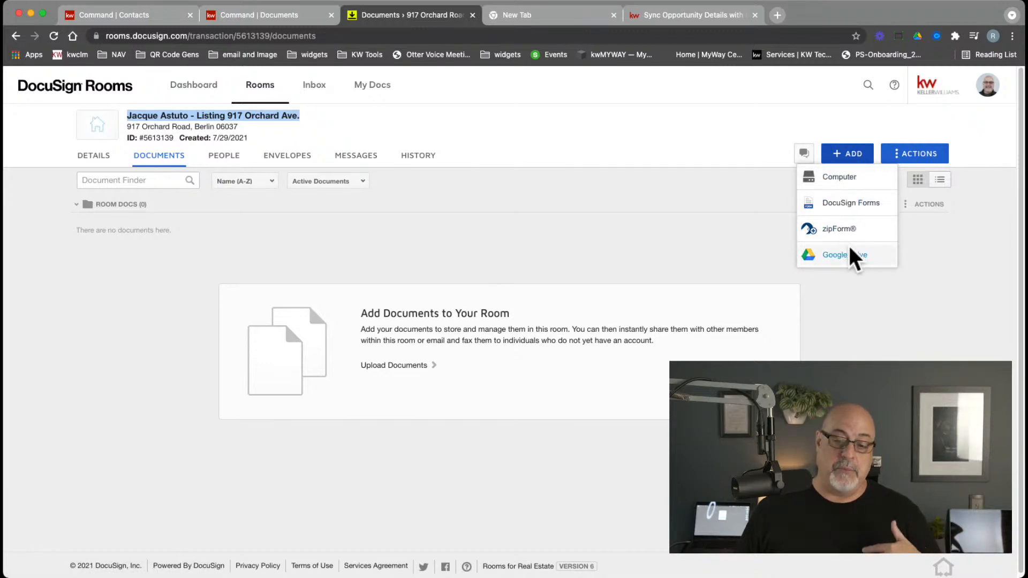
left_click(633, 233)
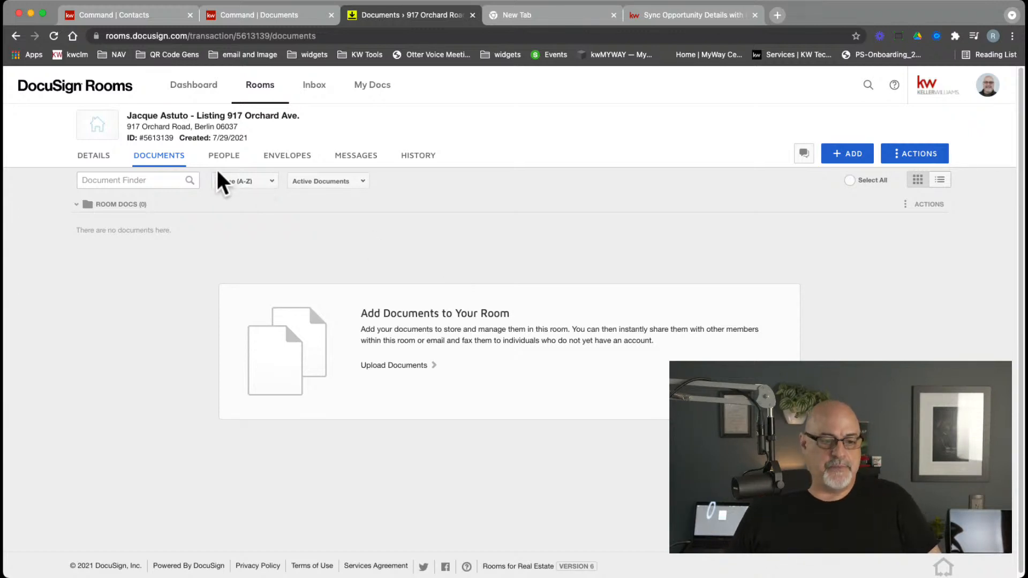
Open the room's Details tab and check the room name, MLS ID and street address
left_click(98, 156)
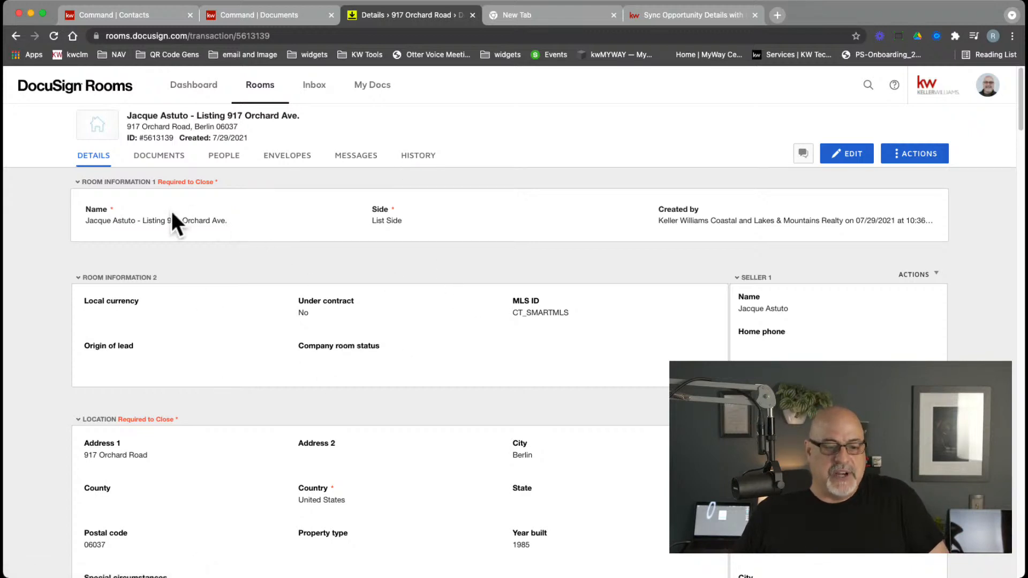
left_click_drag(91, 222, 168, 222)
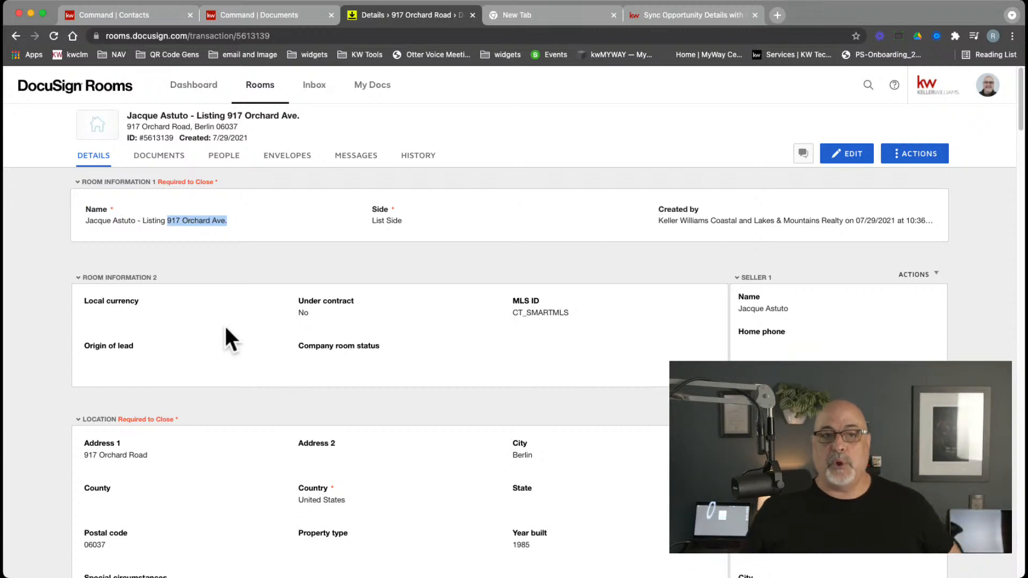
left_click(521, 310)
left_click_drag(571, 313, 453, 315)
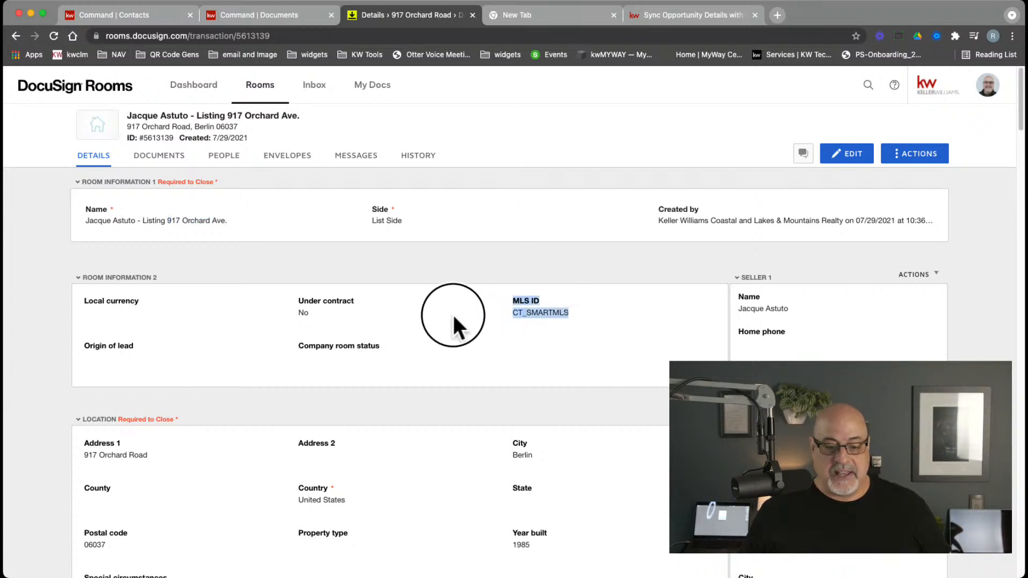
scroll(381, 350, "down", 3)
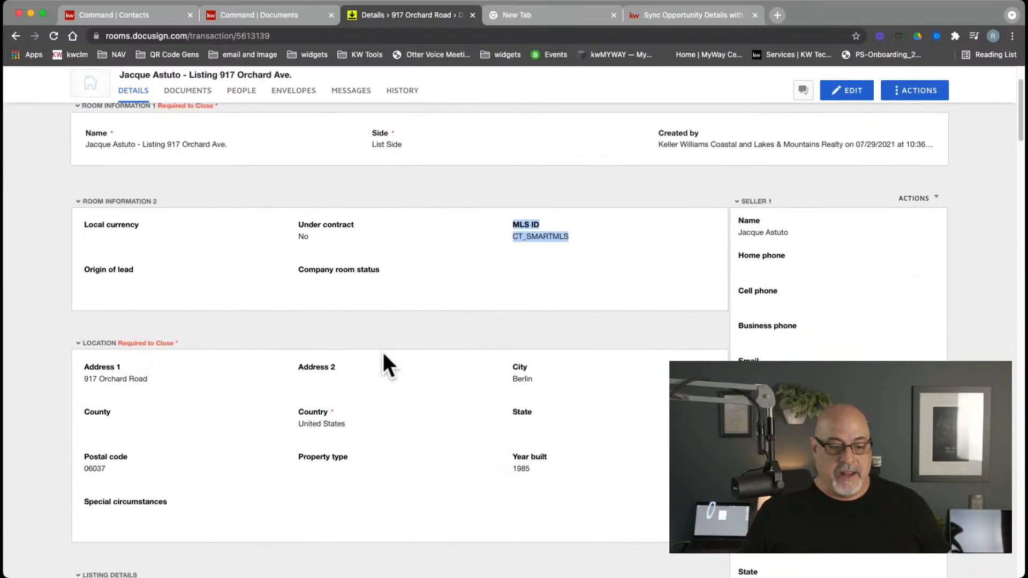
left_click_drag(98, 292, 156, 294)
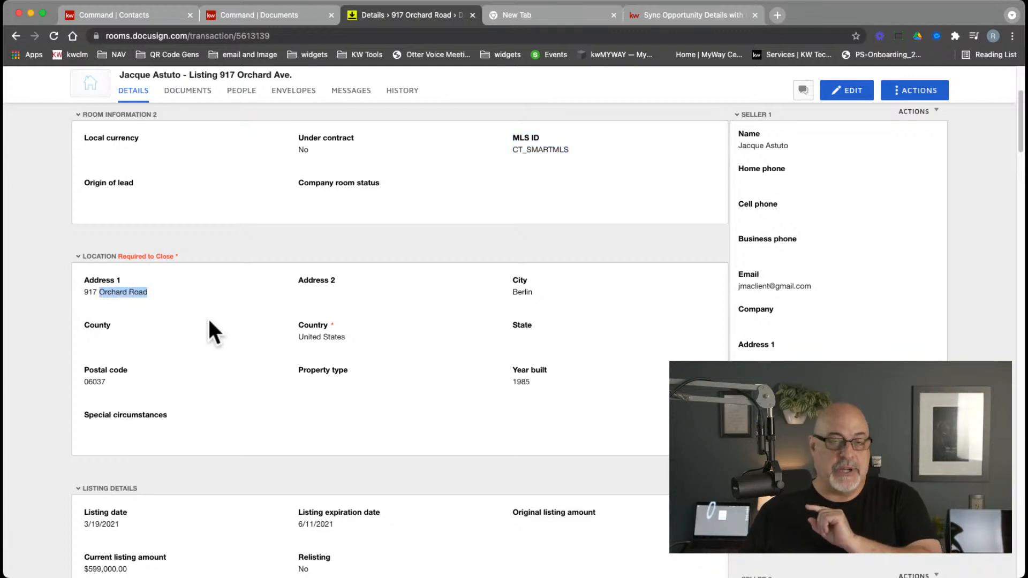
left_click(295, 317)
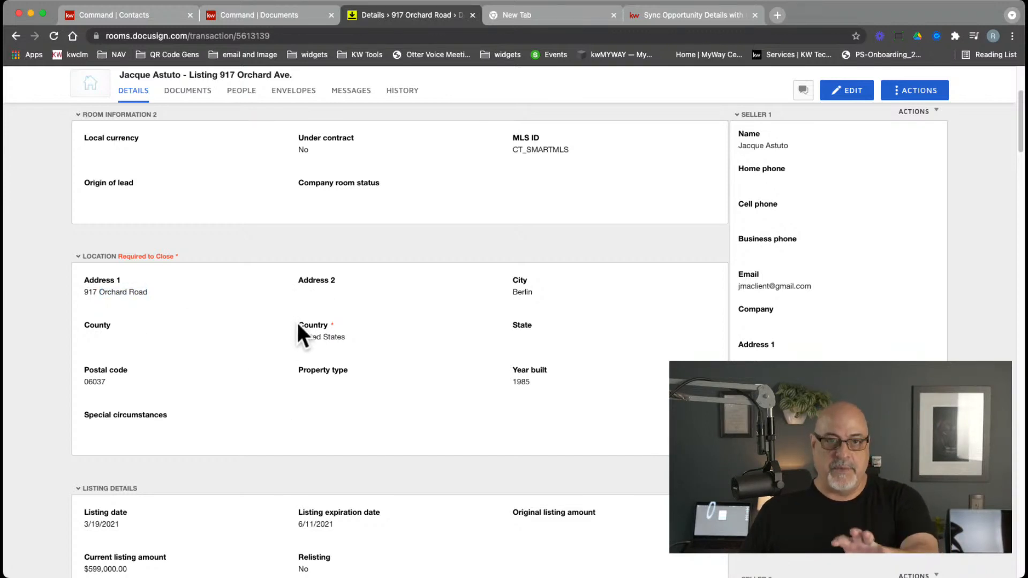
Scroll through the location, listing, offer and closing information, then back up
scroll(321, 341, "down", 4)
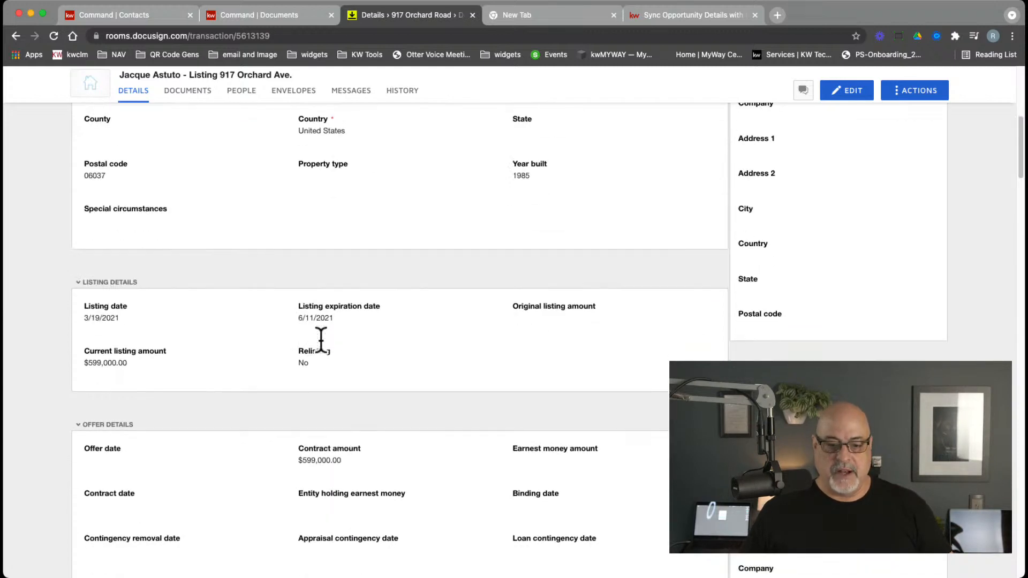
scroll(275, 325, "down", 4)
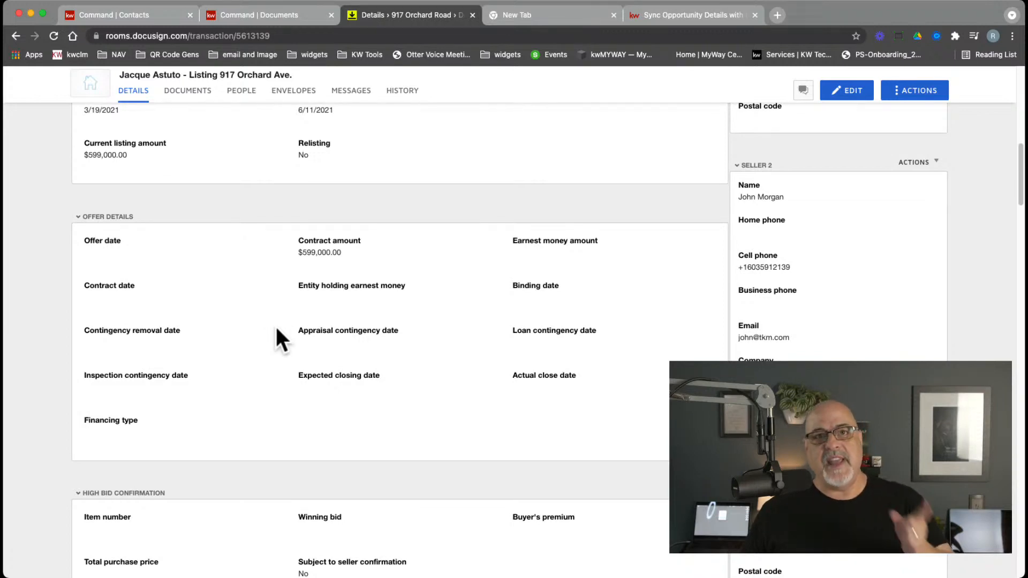
scroll(276, 328, "down", 4)
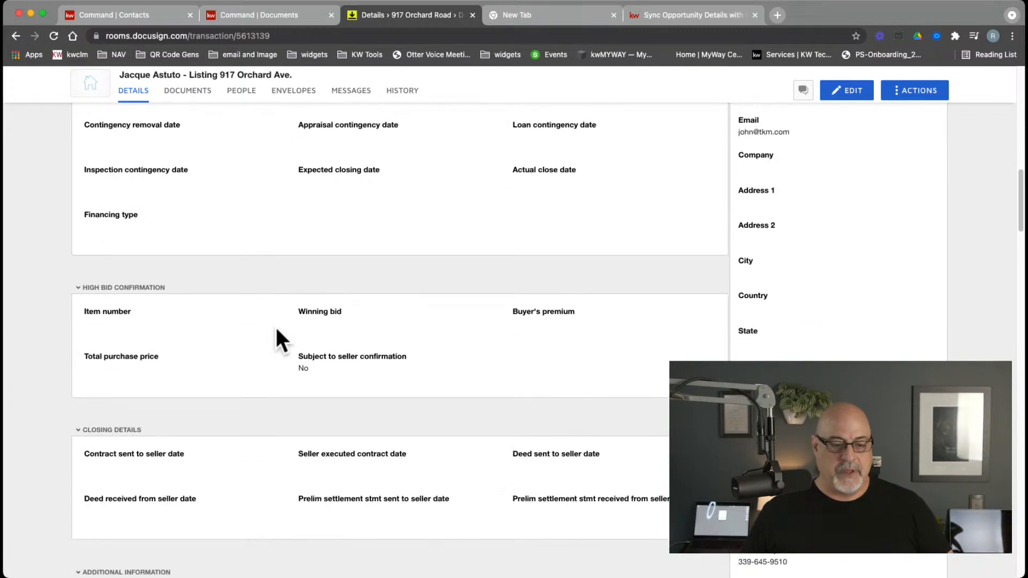
scroll(276, 330, "down", 2)
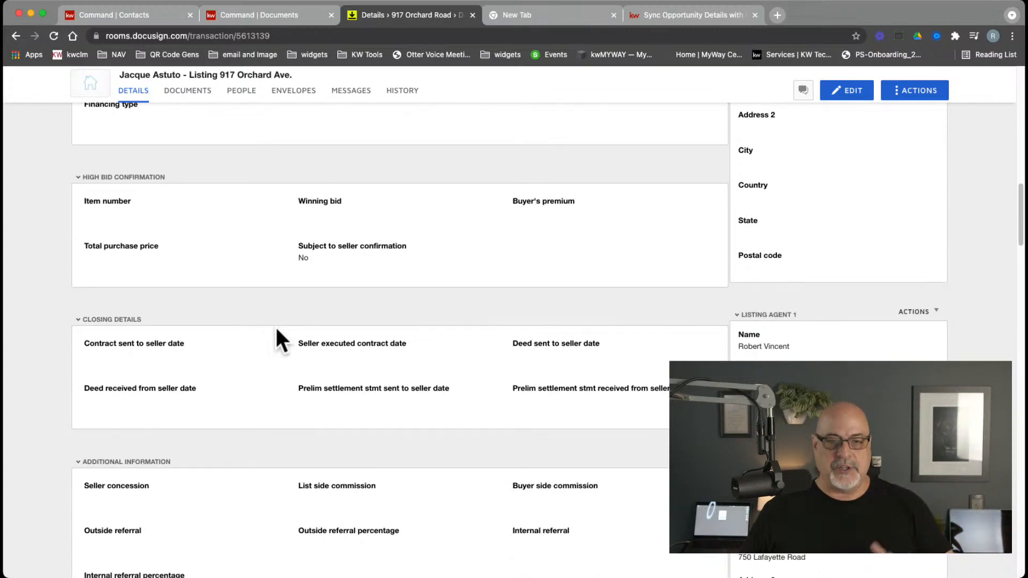
scroll(276, 328, "up", 10)
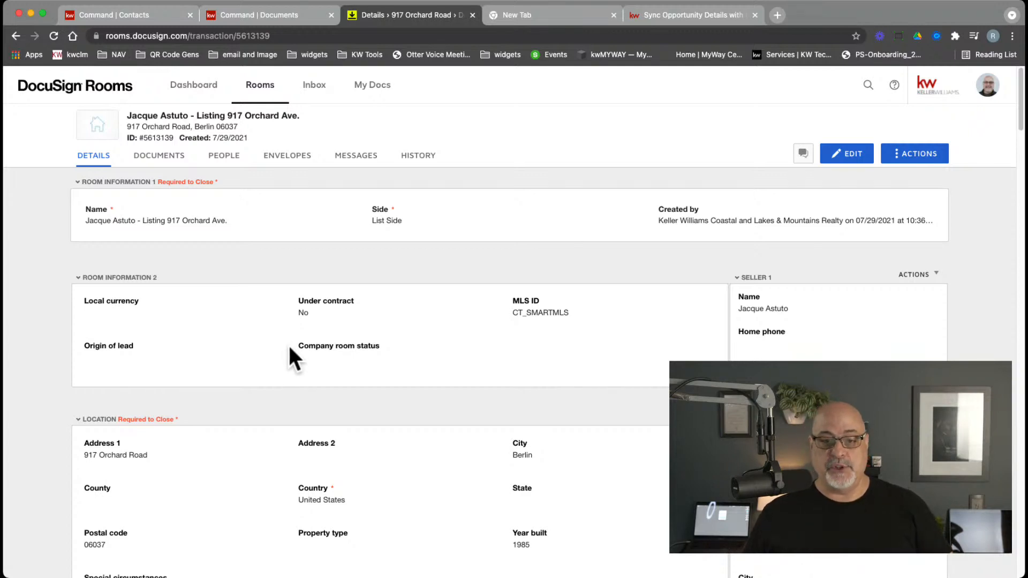
Browse the sidebar contact cards for sellers, listing agents, buyer and buyer agent
key("super+Tab")
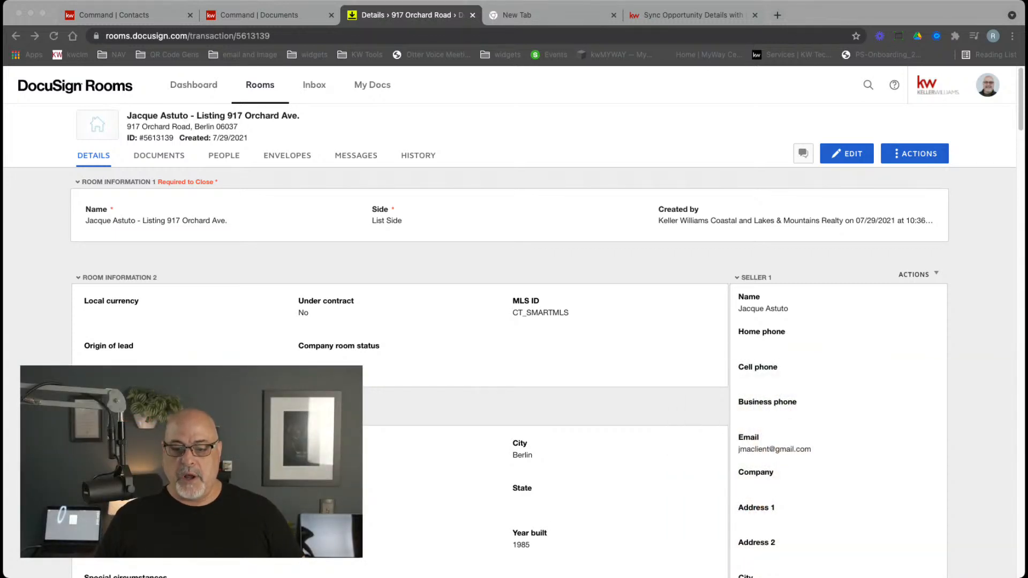
left_click(737, 278)
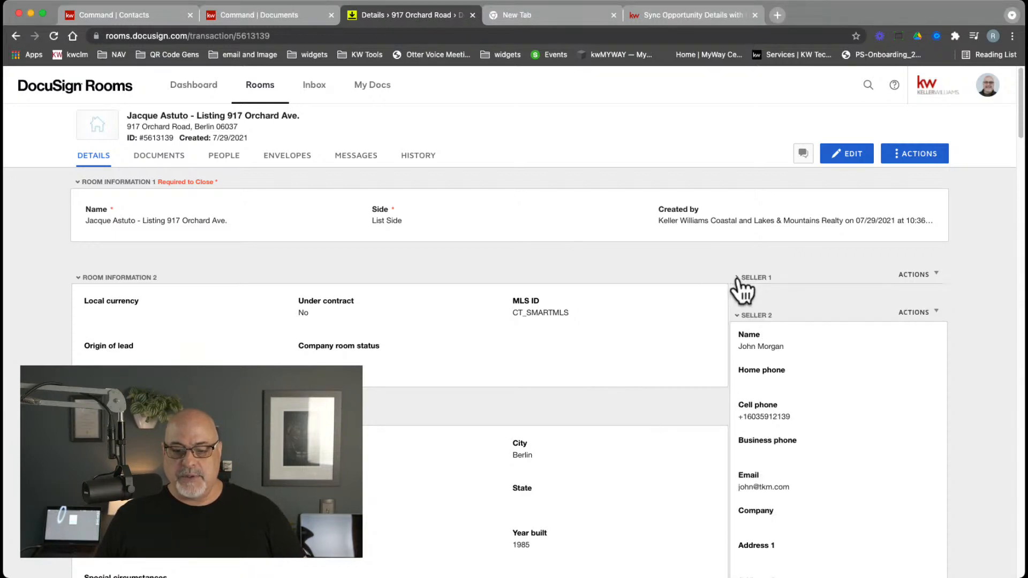
left_click(737, 279)
left_click(737, 278)
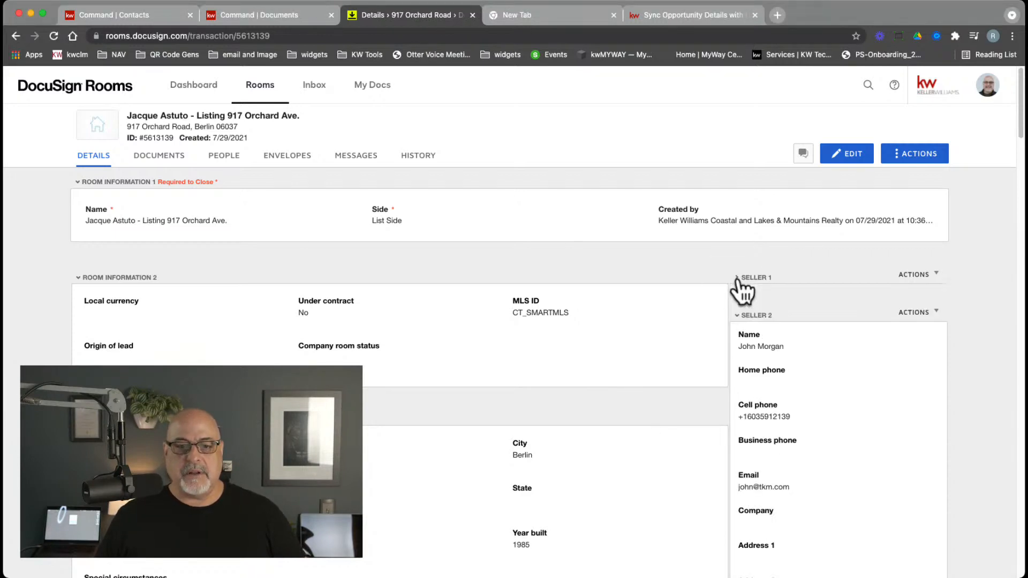
left_click(738, 317)
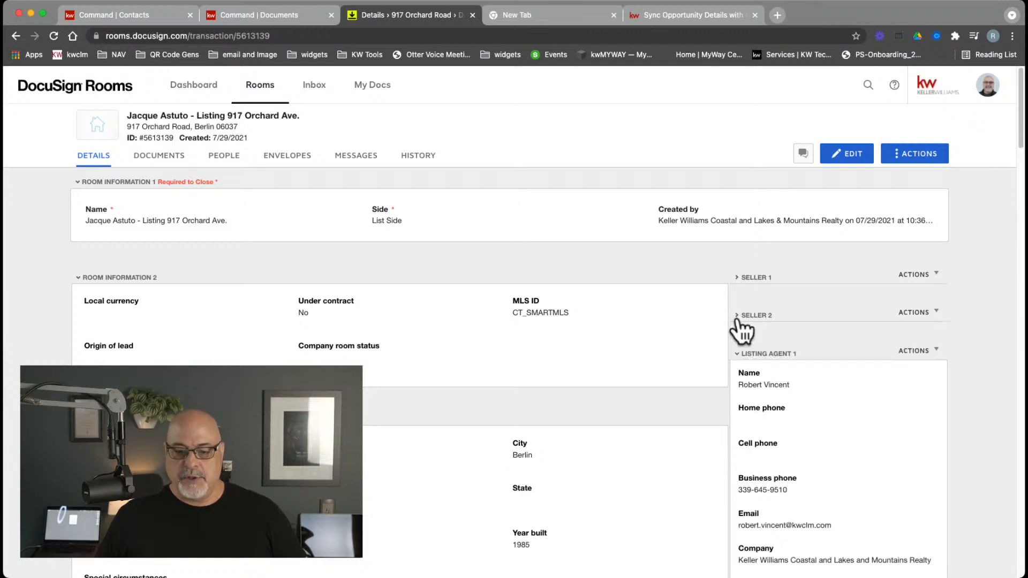
left_click(738, 353)
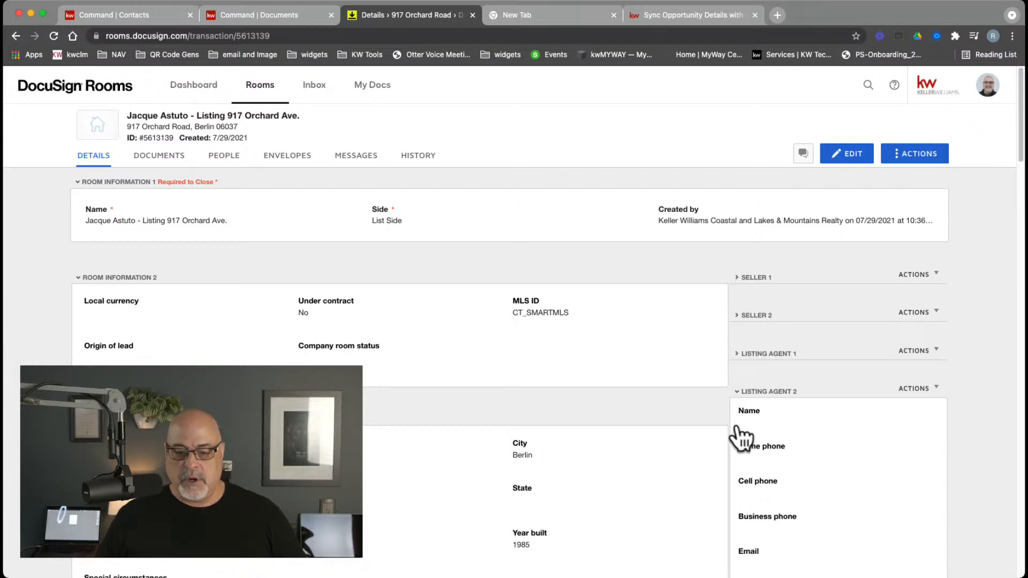
left_click(736, 393)
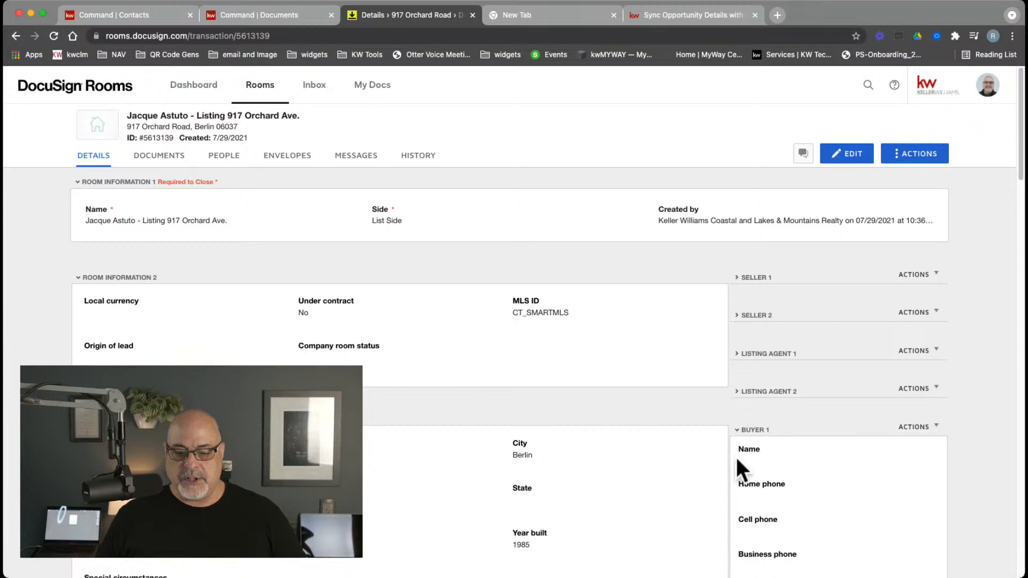
left_click(735, 433)
left_click(736, 431)
left_click(759, 504)
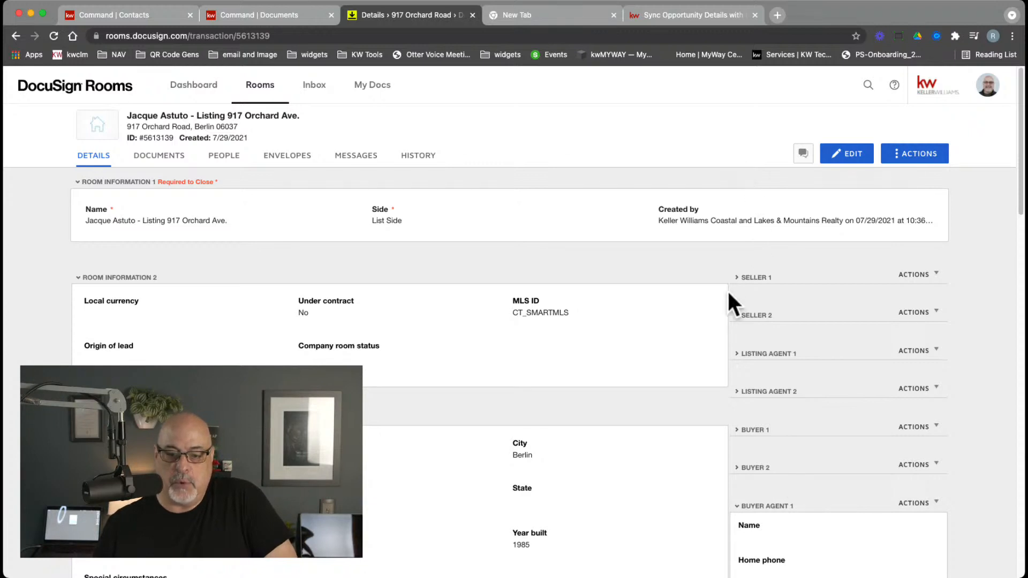
Check Seller 1's e-mail, then collapse Seller 1 and expand Seller 2's contact details
left_click(736, 276)
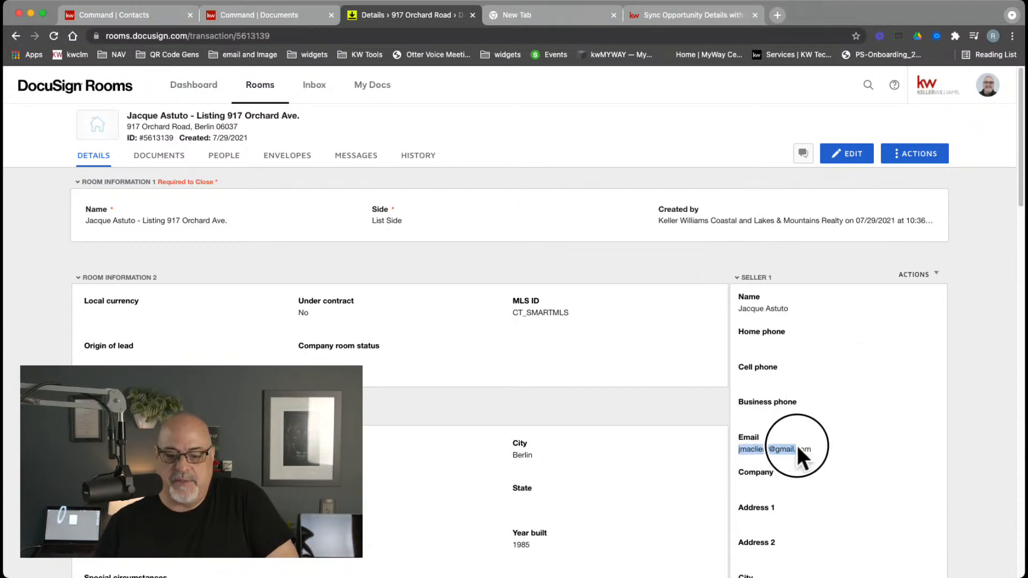
left_click_drag(799, 447, 812, 449)
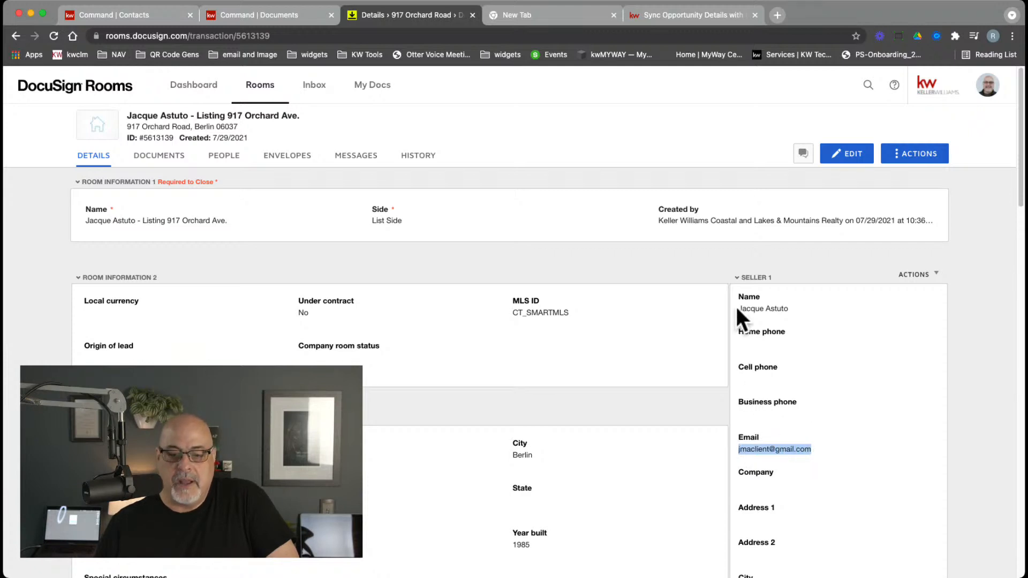
left_click(738, 278)
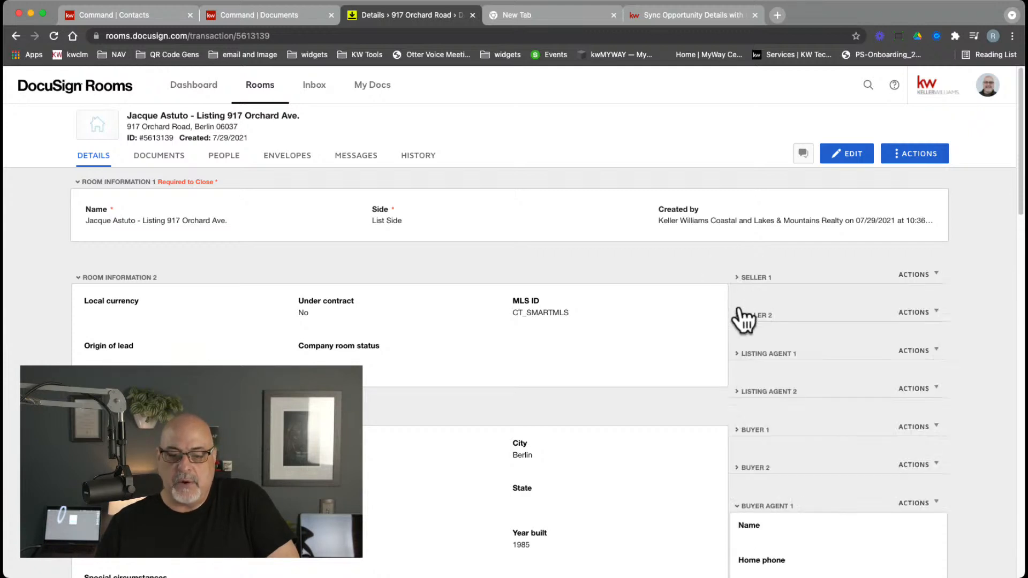
left_click(744, 318)
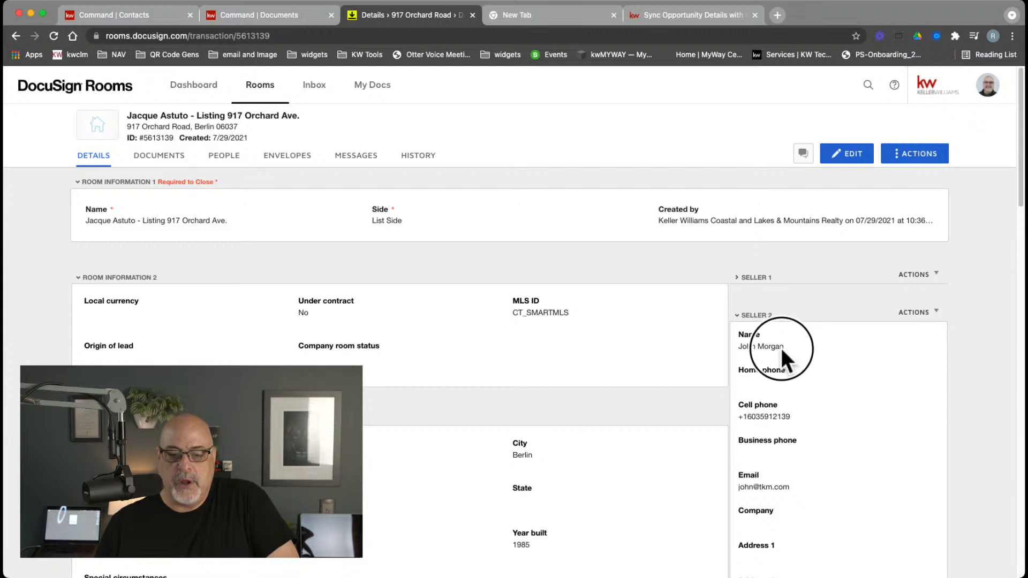
left_click_drag(739, 354, 737, 351)
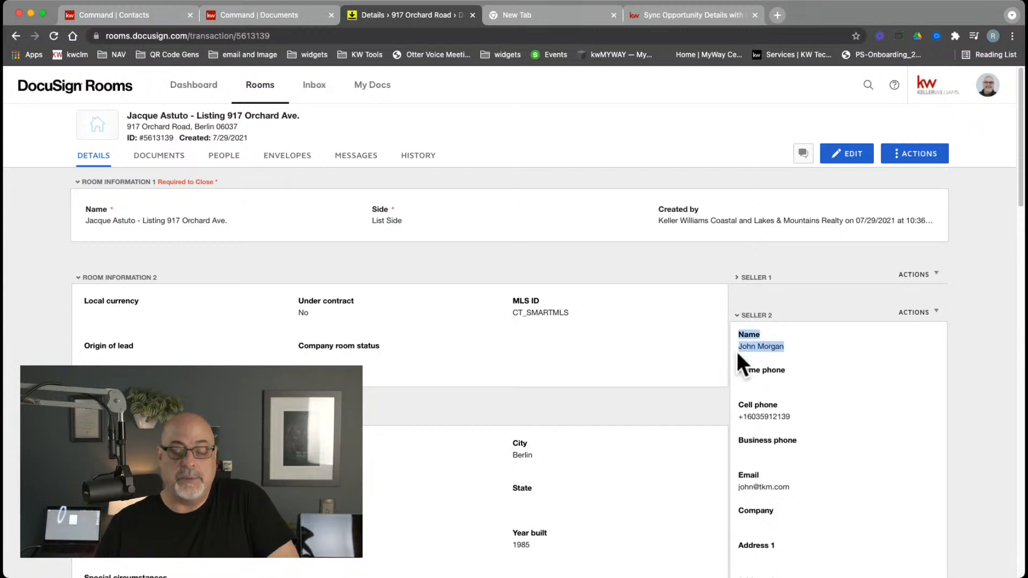
left_click(739, 353)
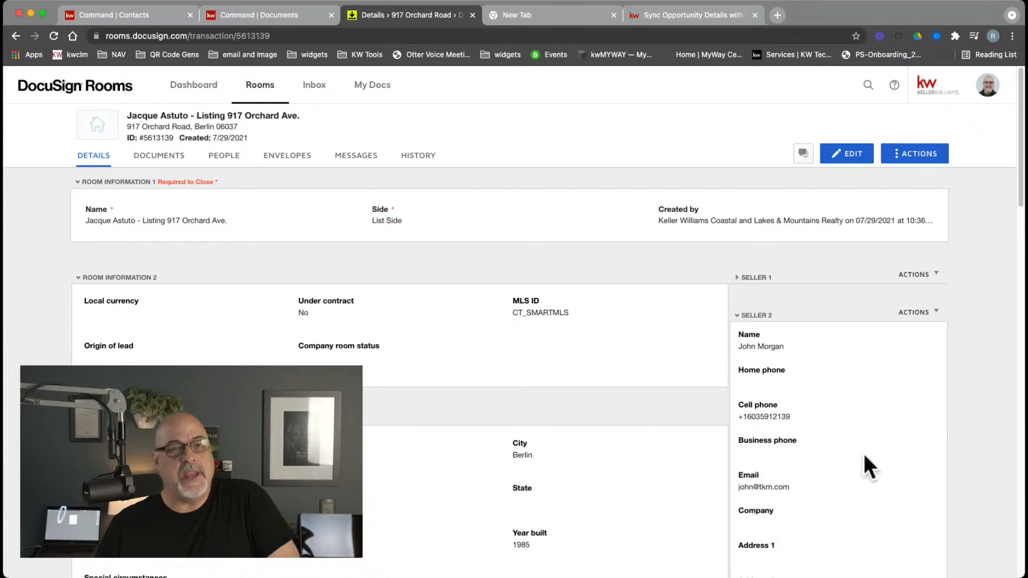
left_click(740, 320)
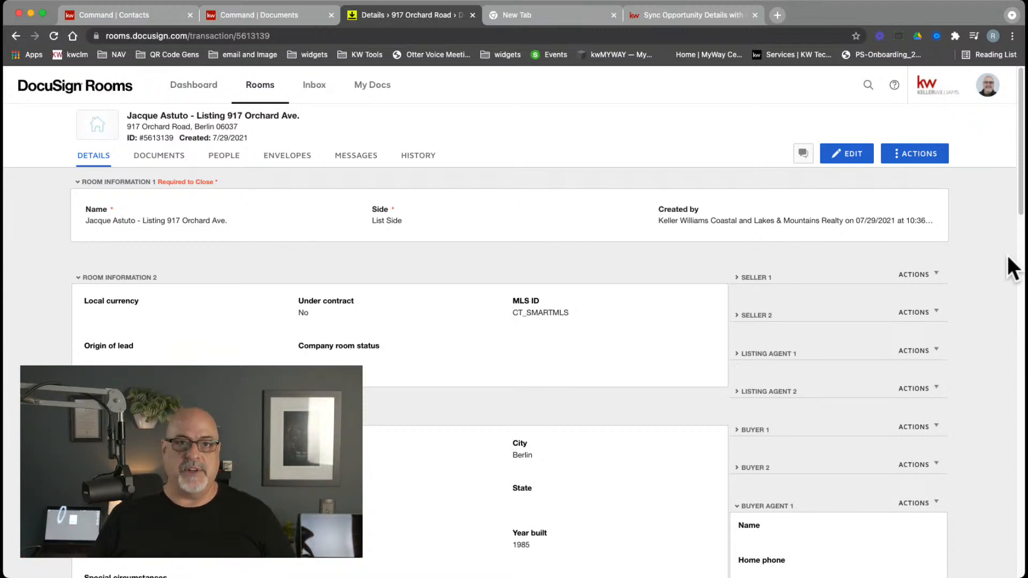
left_click(738, 354)
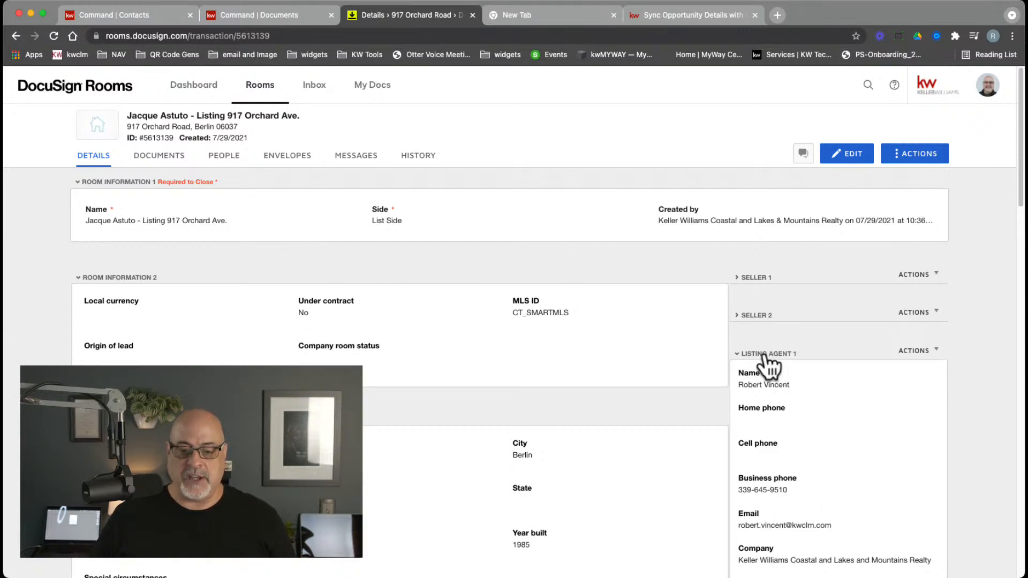
left_click(738, 354)
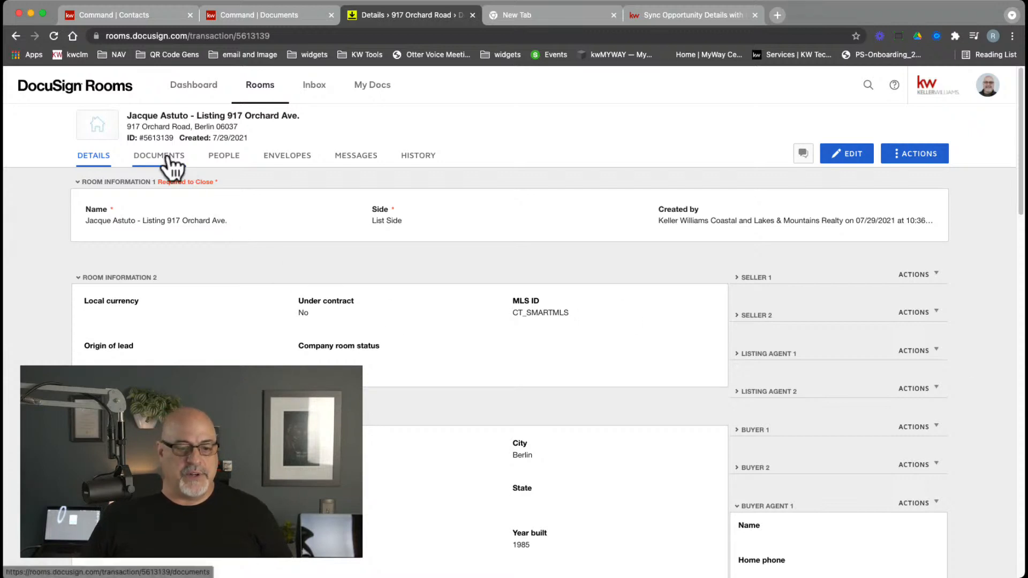
Go to the room's Documents tab and choose ADD > DocuSign Forms
left_click(163, 157)
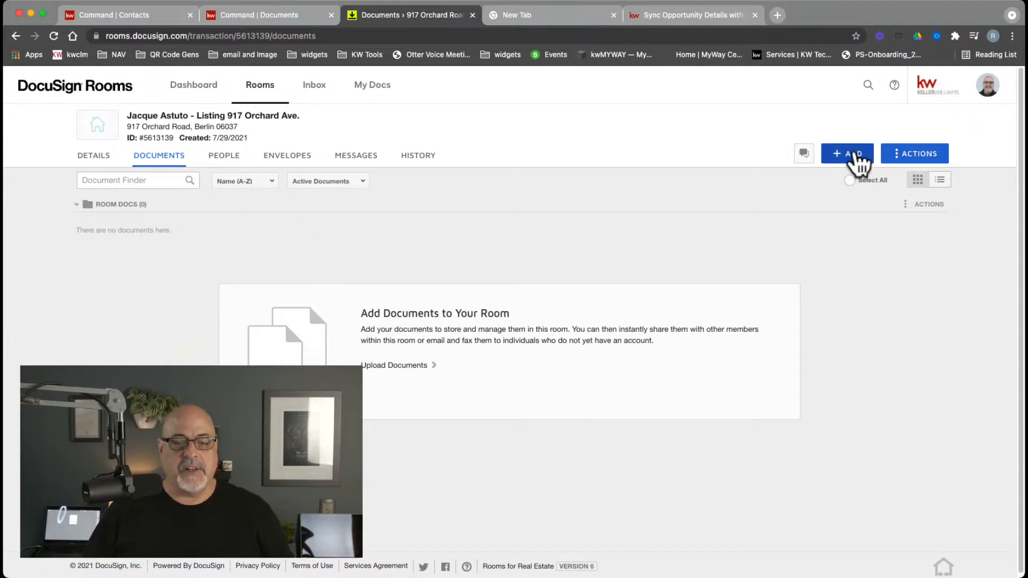
left_click(855, 155)
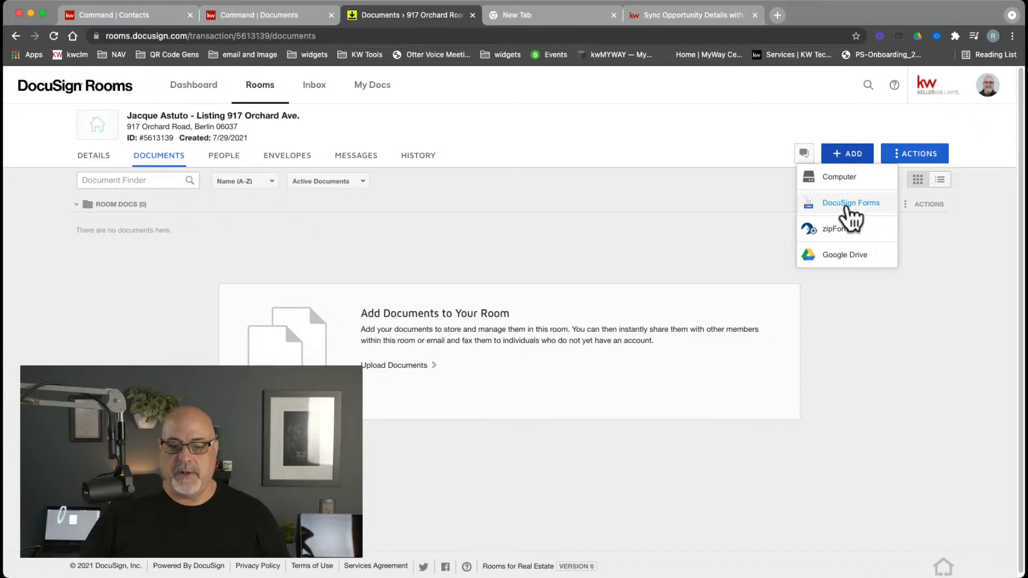
left_click(848, 209)
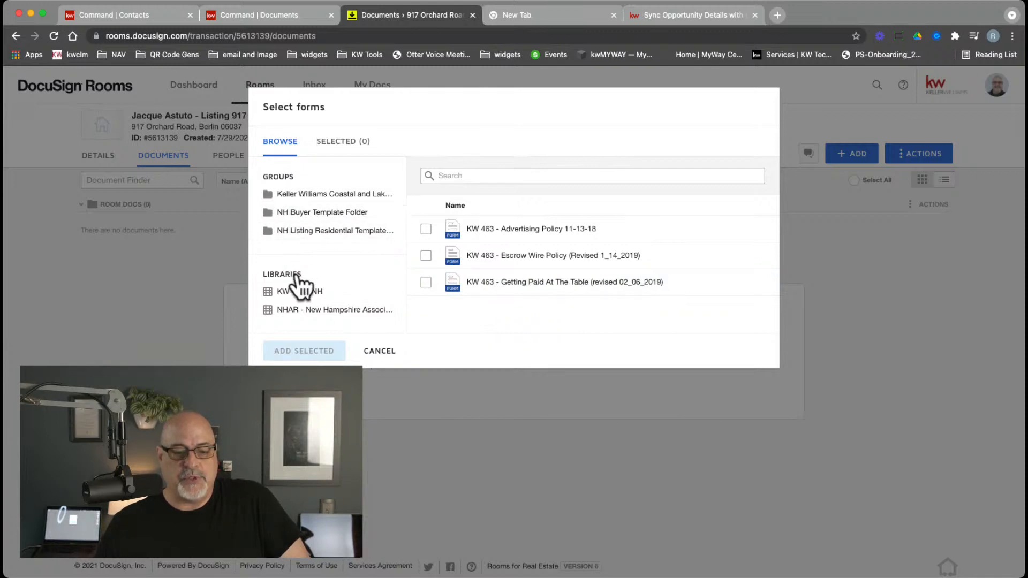
Browse the Keller Williams, NH template and KW 463 - NH libraries, then select NHAR
left_click(316, 201)
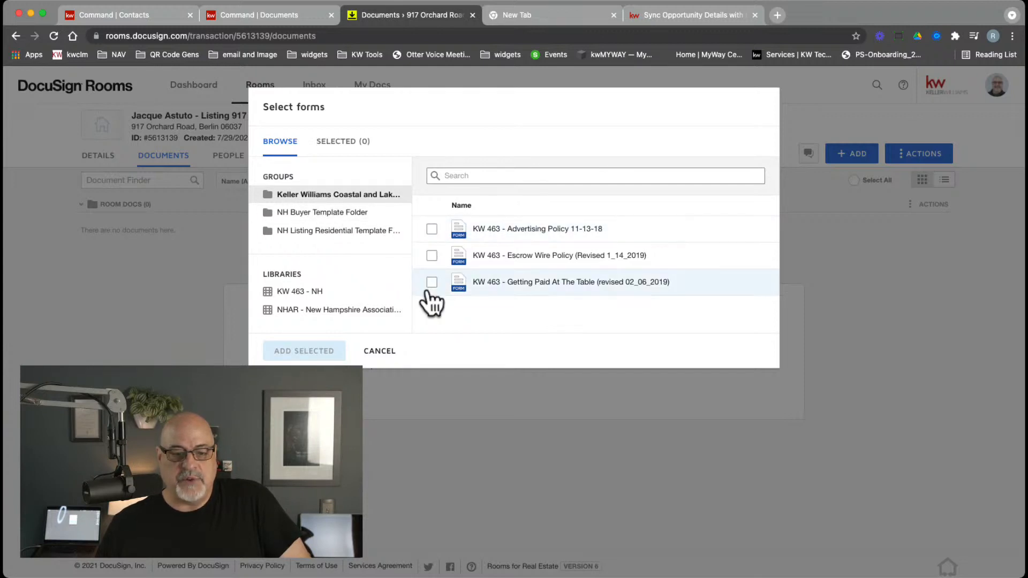
left_click(348, 215)
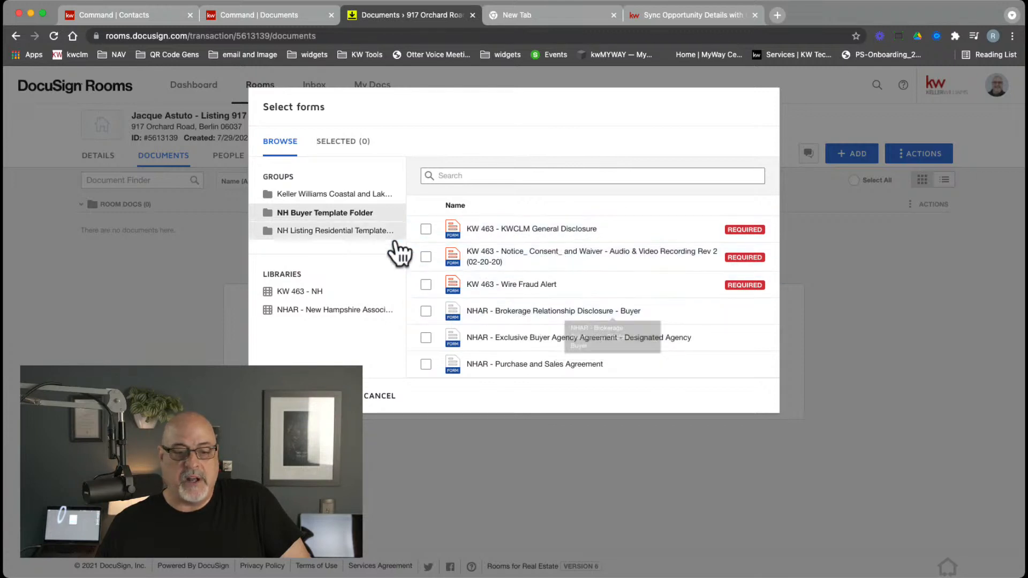
left_click(369, 231)
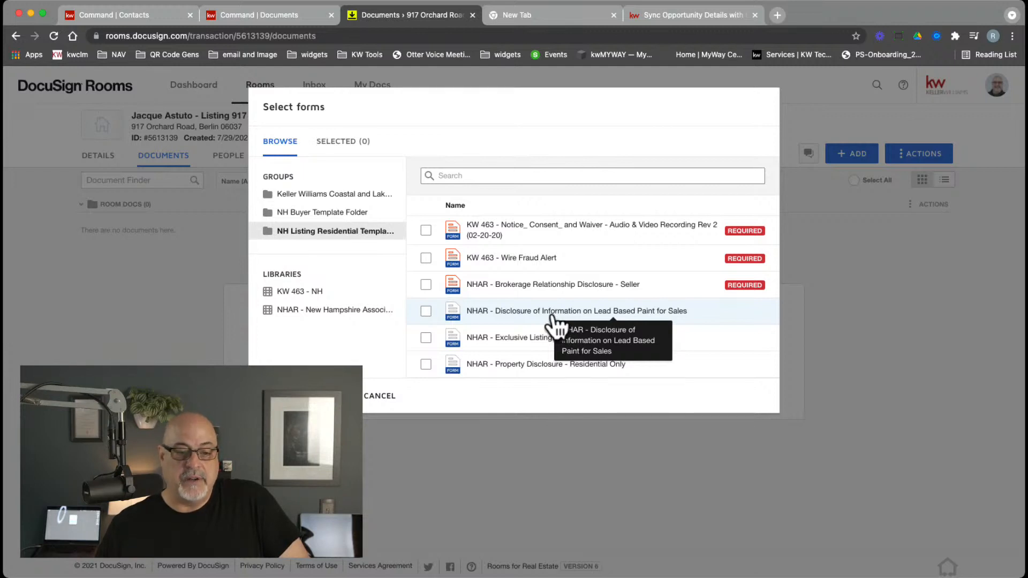
left_click(296, 291)
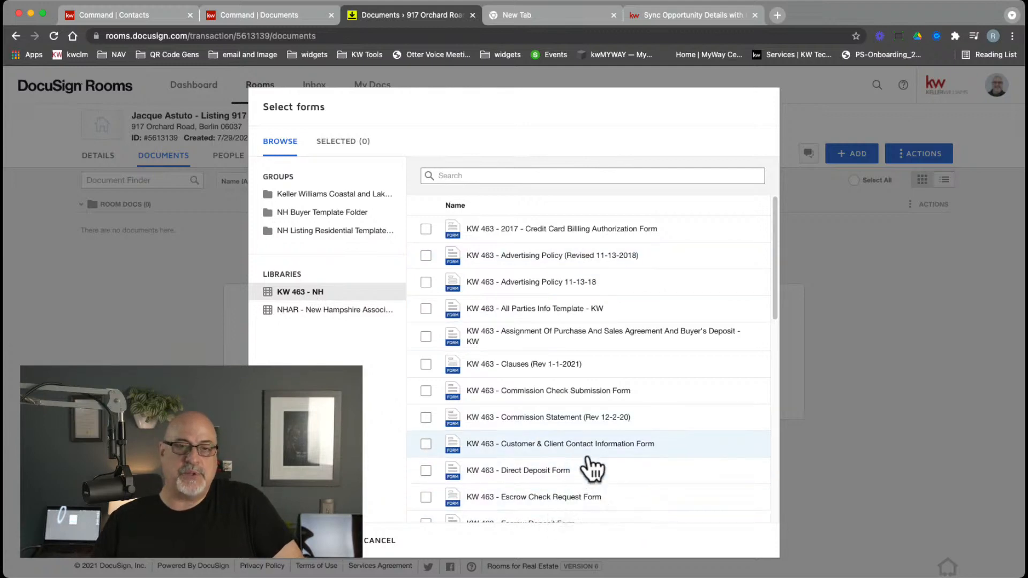
scroll(662, 381, "down", 3)
scroll(662, 380, "down", 10)
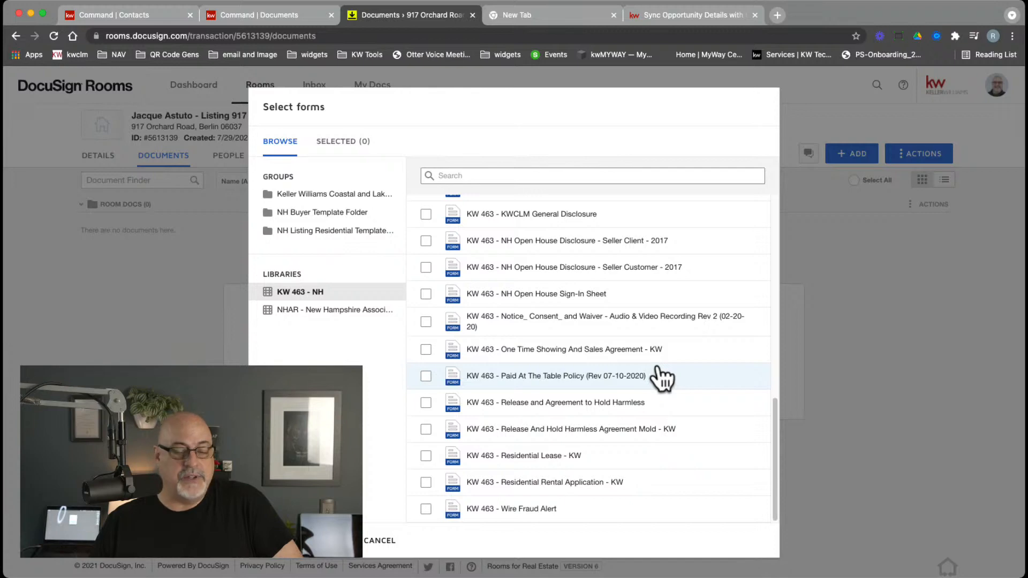
scroll(525, 447, "up", 15)
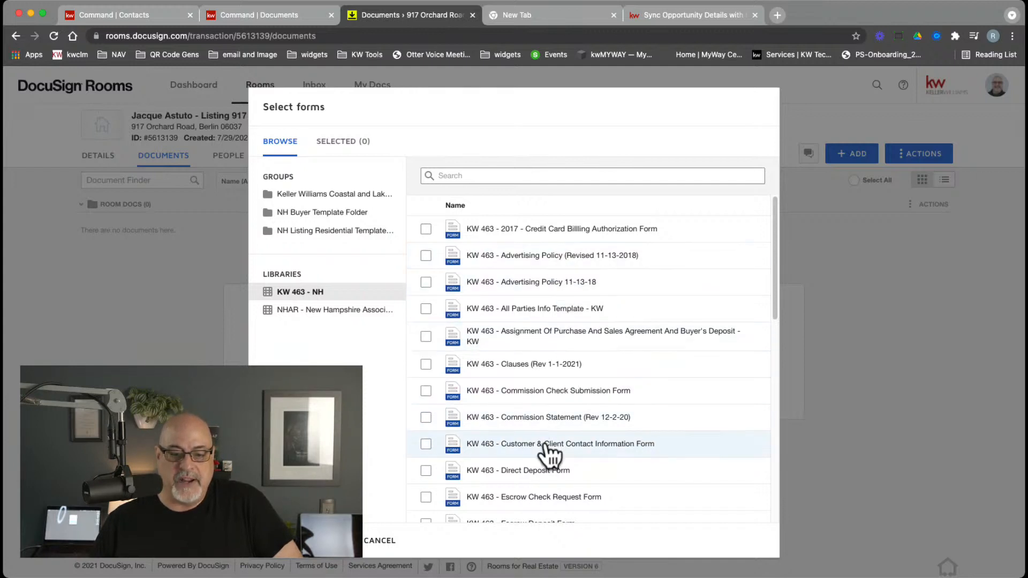
left_click(343, 316)
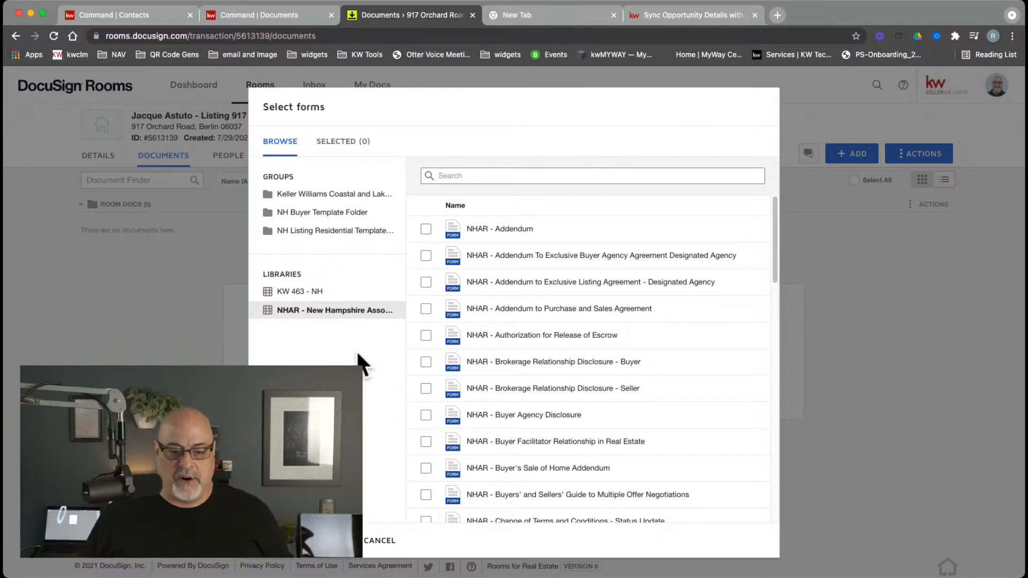
Select Brokerage Relationship Disclosure - Seller and, via a 'purch' search, Purchase and Sales Agreement, then add both
left_click(426, 363)
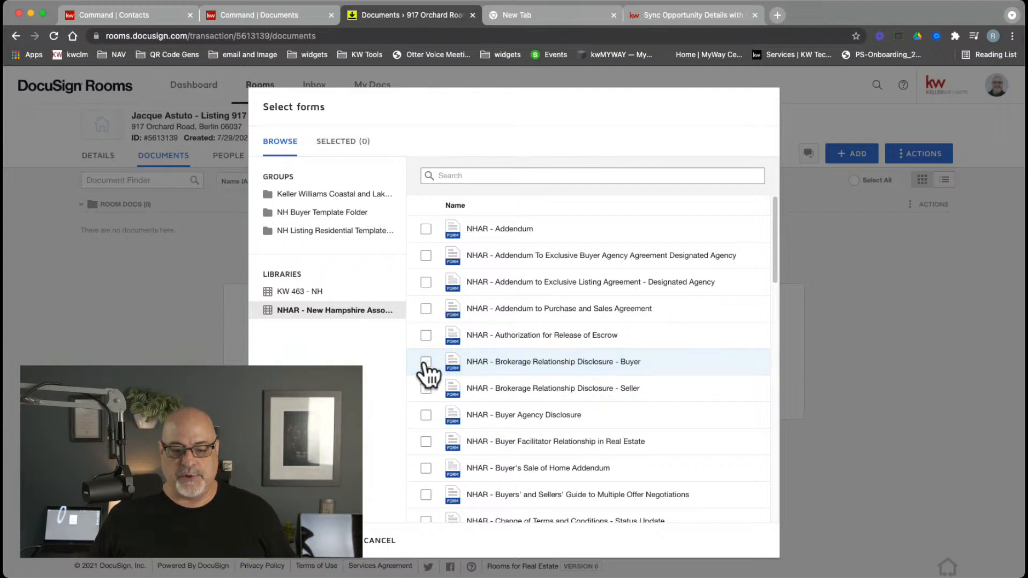
left_click(426, 390)
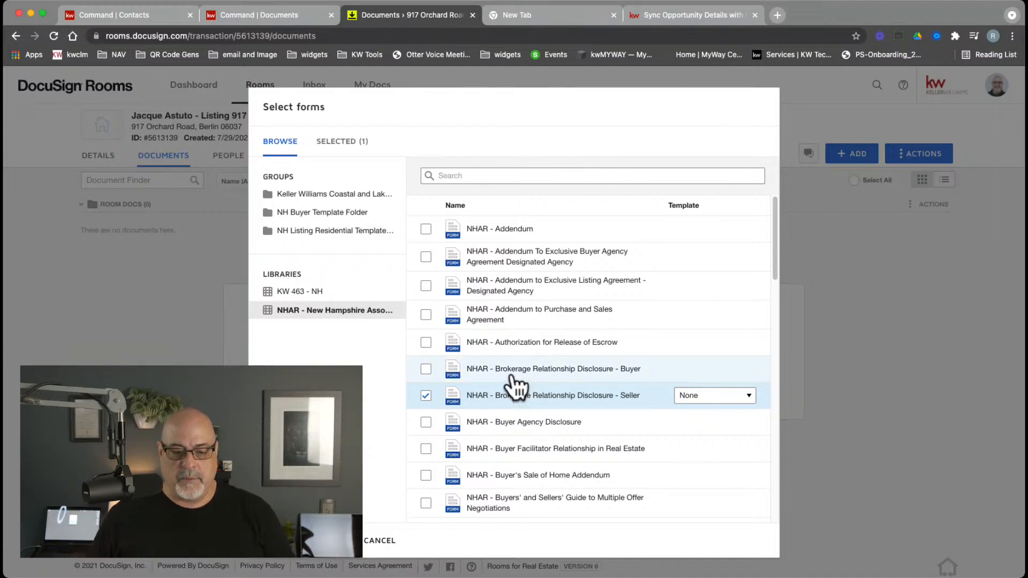
scroll(515, 385, "down", 2)
scroll(515, 384, "down", 3)
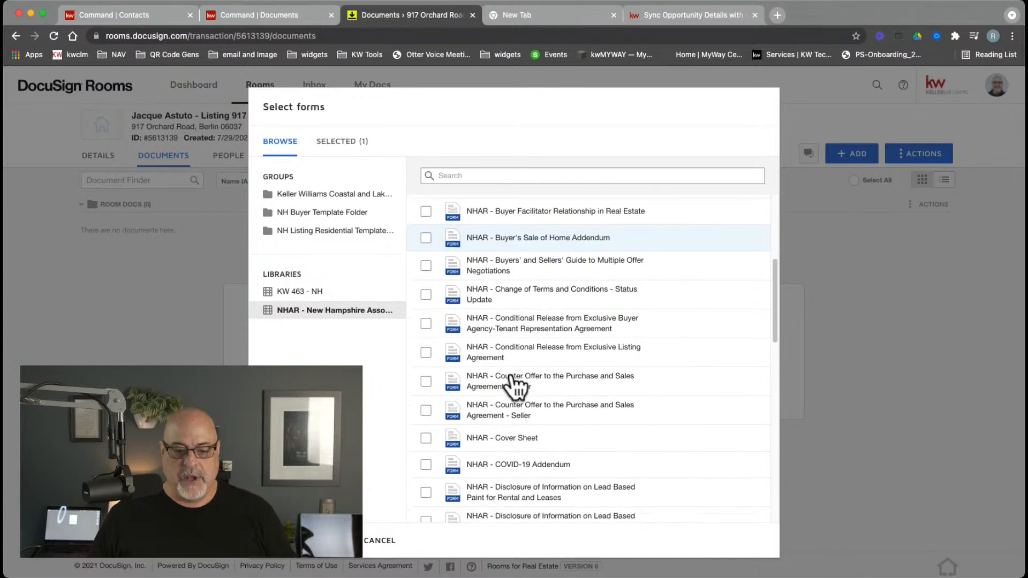
scroll(511, 383, "down", 2)
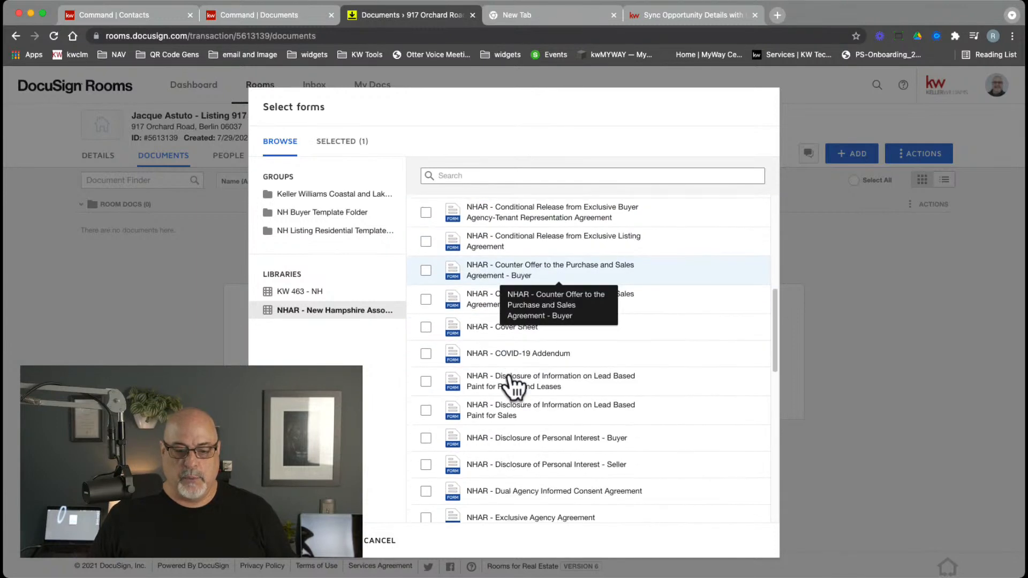
left_click(508, 178)
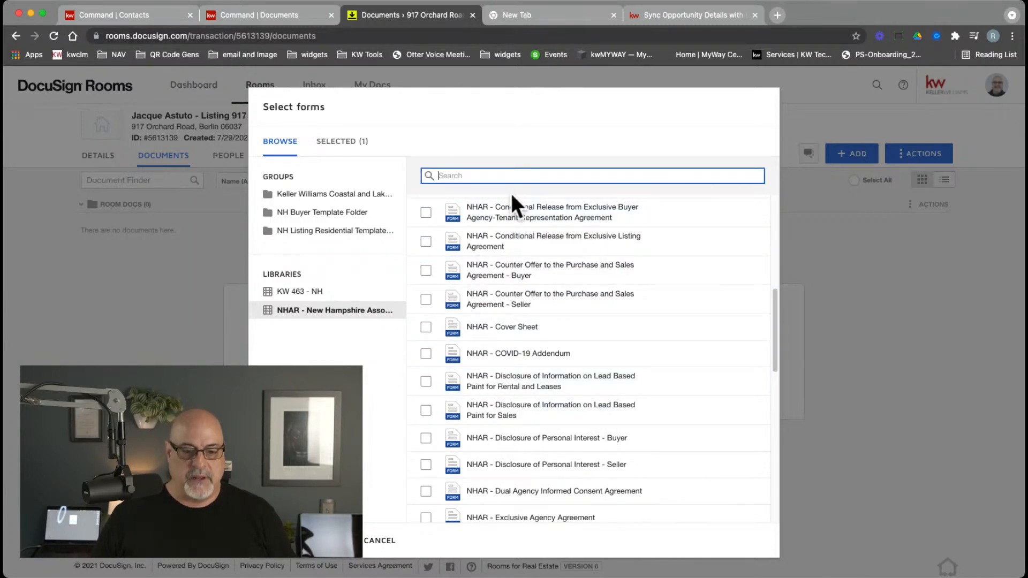
type("purch")
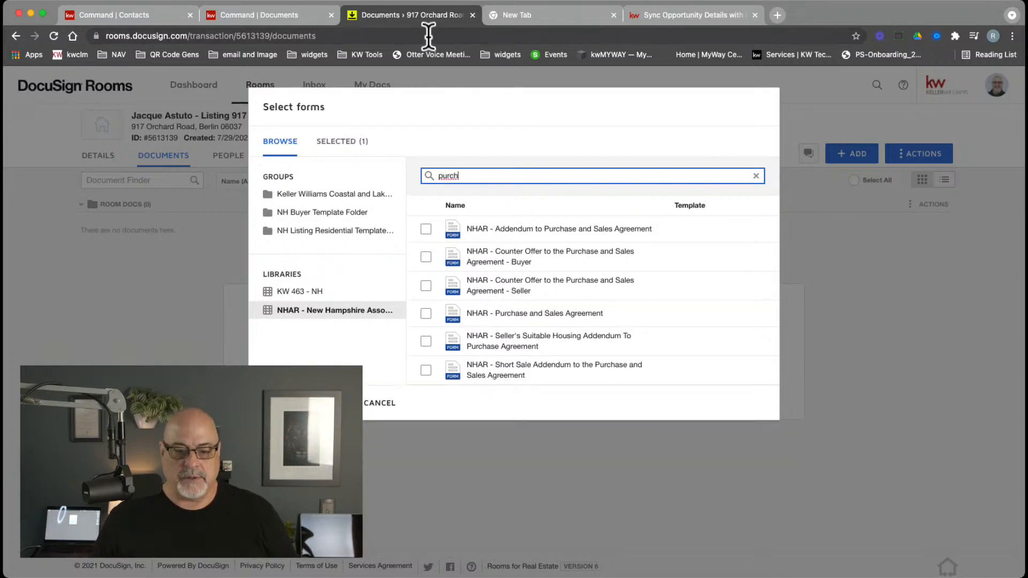
left_click(426, 315)
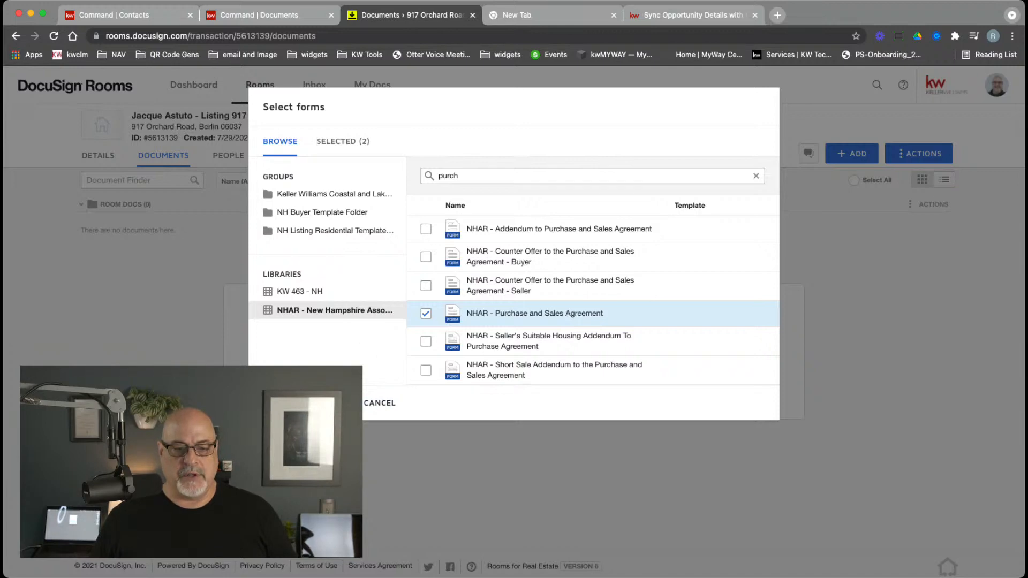
left_click(306, 403)
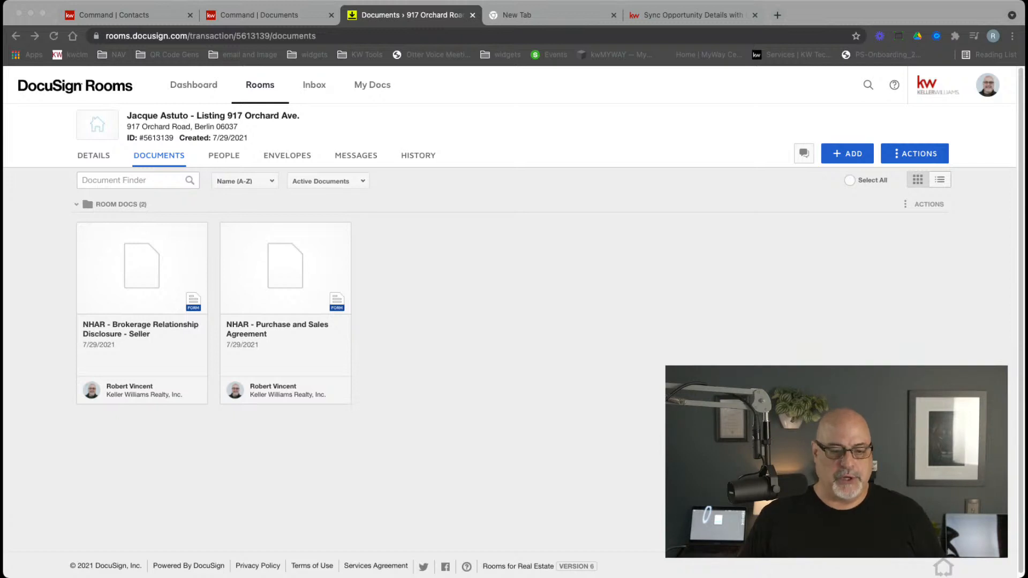
Open the Brokerage Relationship Disclosure - Seller form and check the prefilled consumer names
left_click(150, 281)
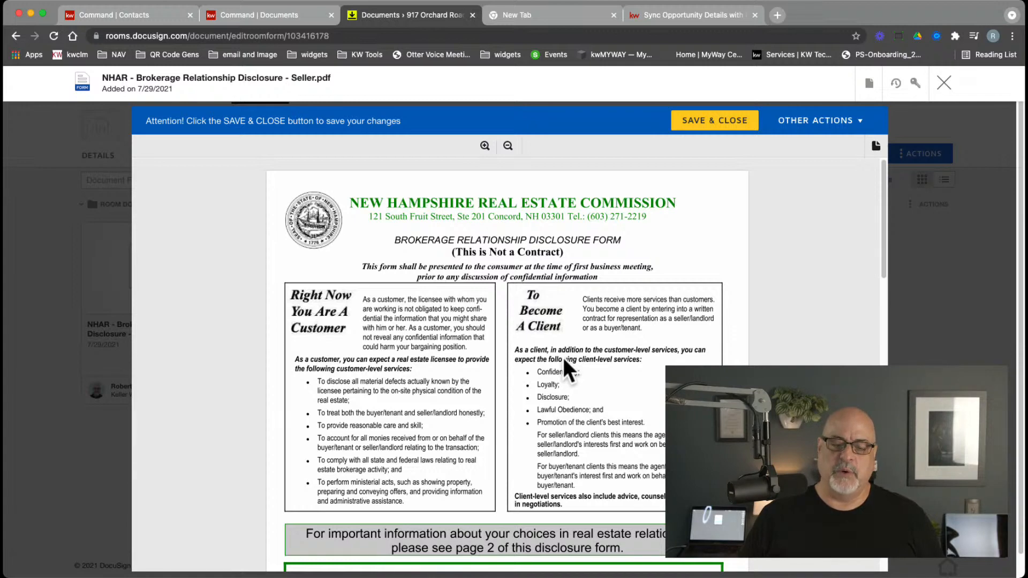
scroll(563, 360, "down", 10)
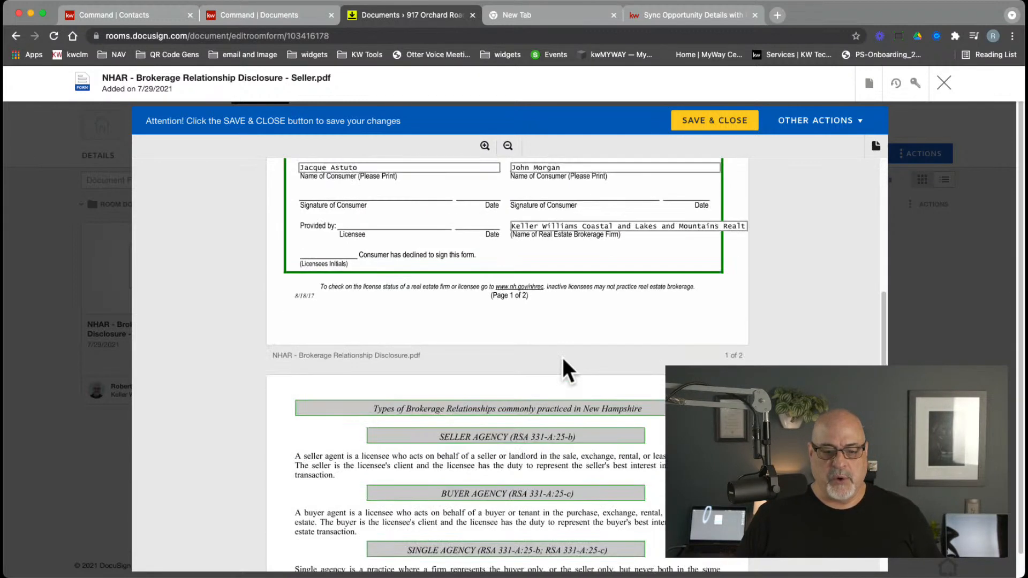
scroll(561, 355, "up", 2)
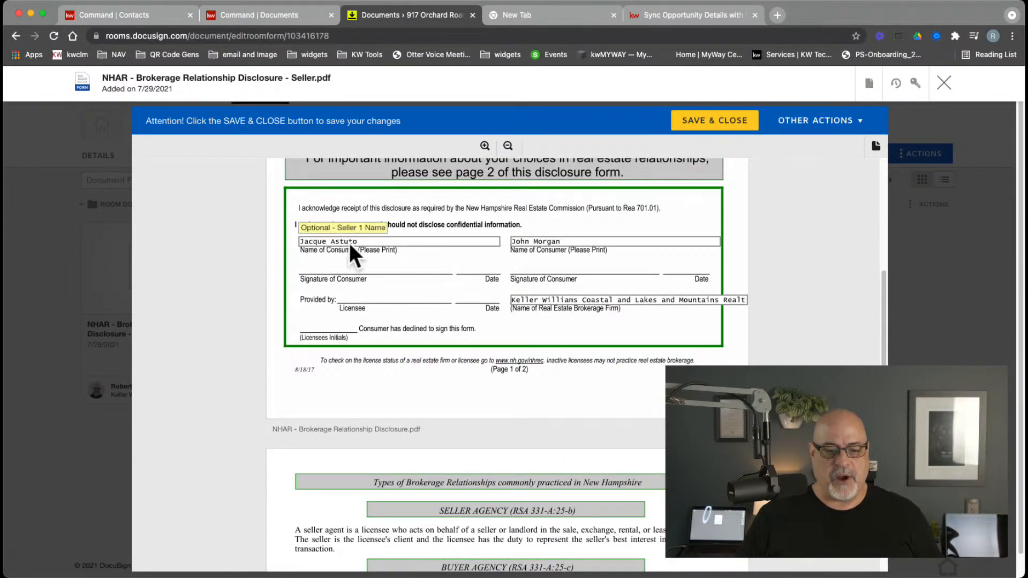
left_click_drag(358, 242, 303, 237)
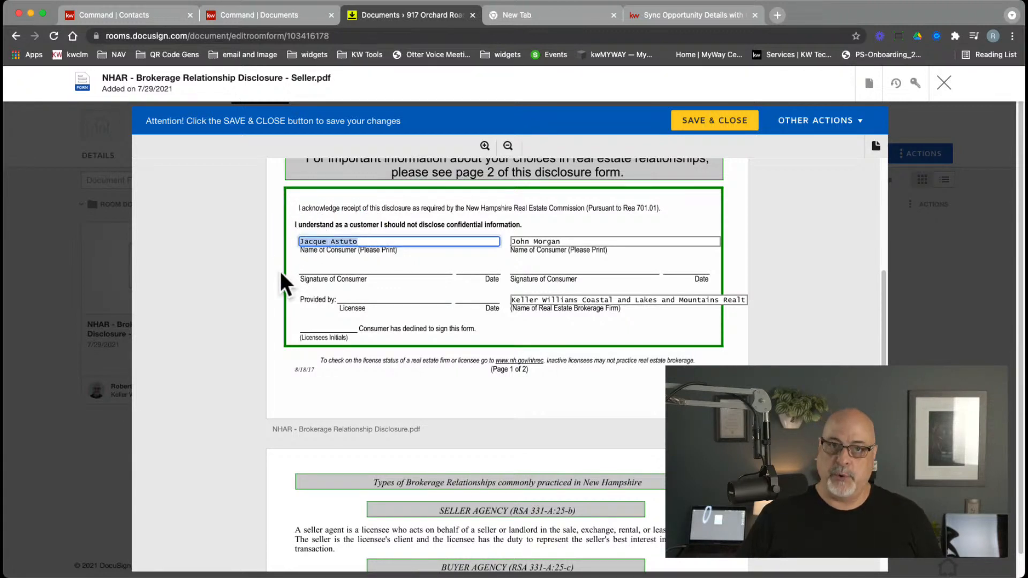
left_click_drag(573, 241, 533, 240)
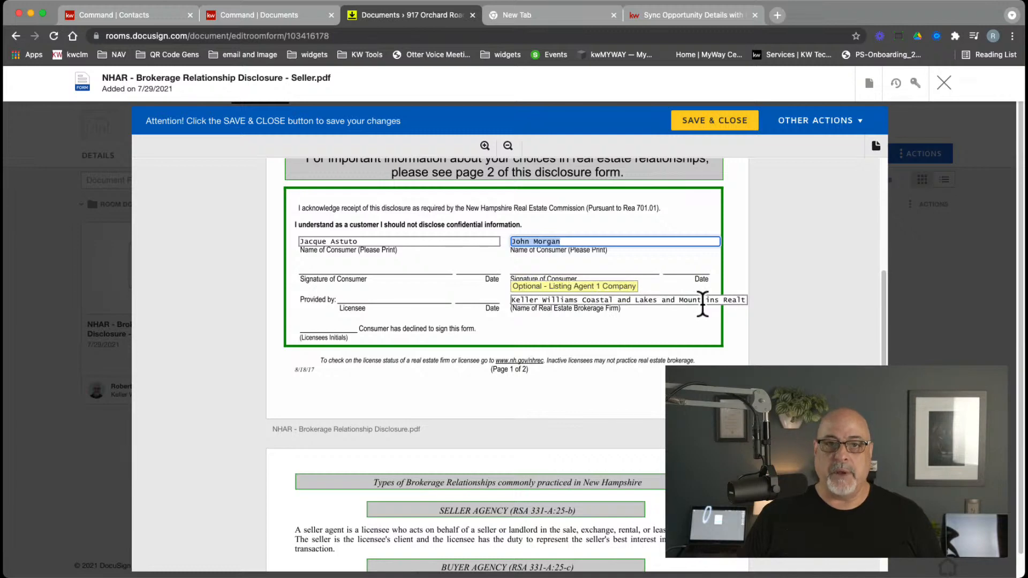
scroll(627, 373, "down", 15)
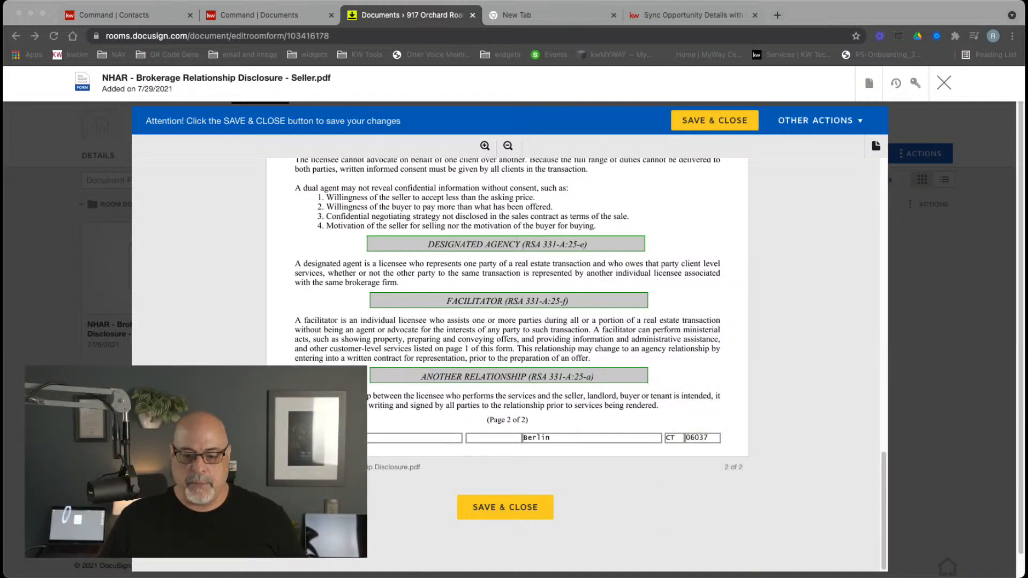
Change the Property State field to CT
left_click(671, 438)
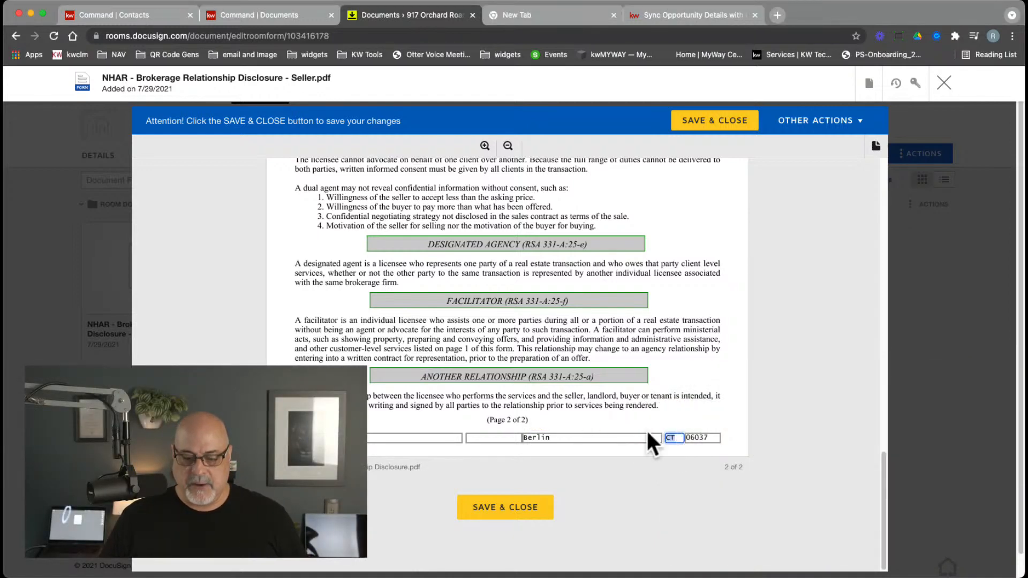
key("BackSpace")
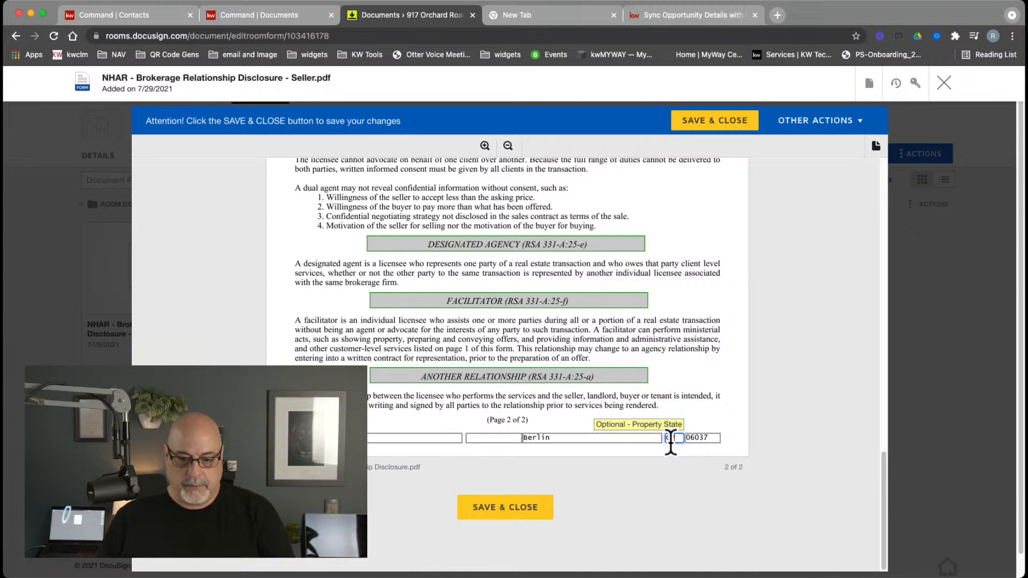
type("CY")
key("BackSpace")
type("T")
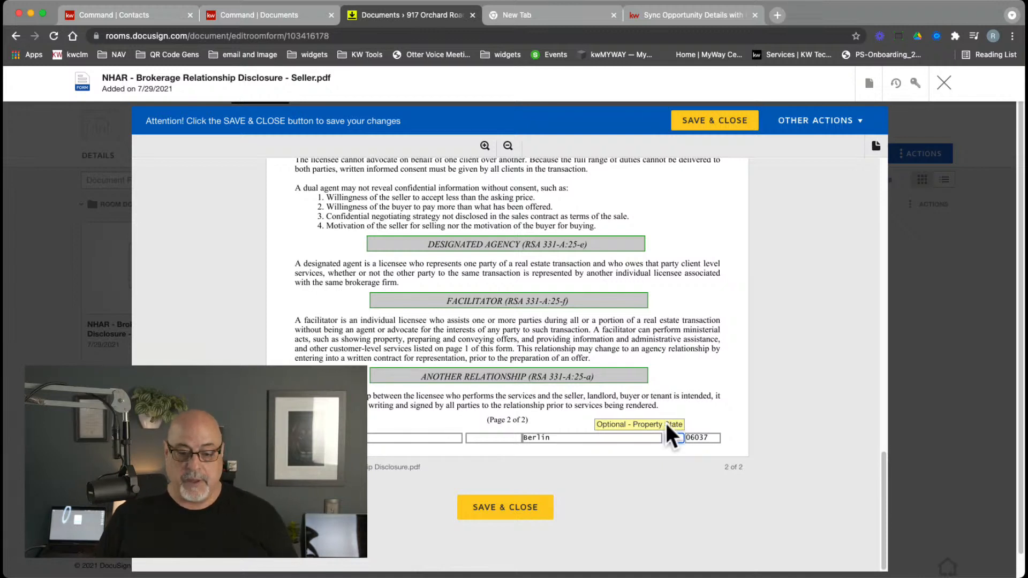
left_click(673, 371)
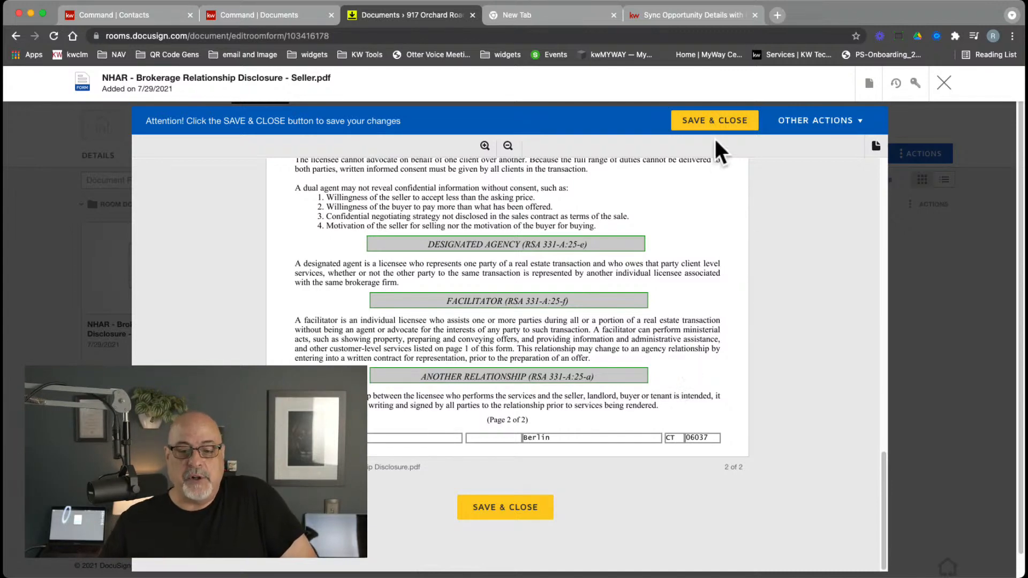
Save and close the disclosure, review the room's location details, then return to Documents
left_click(727, 124)
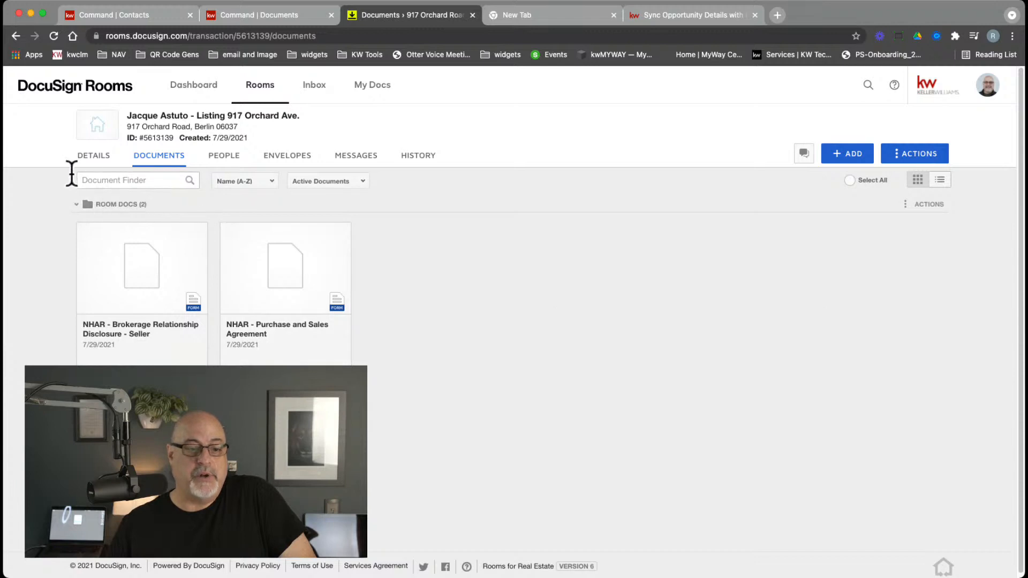
left_click(90, 162)
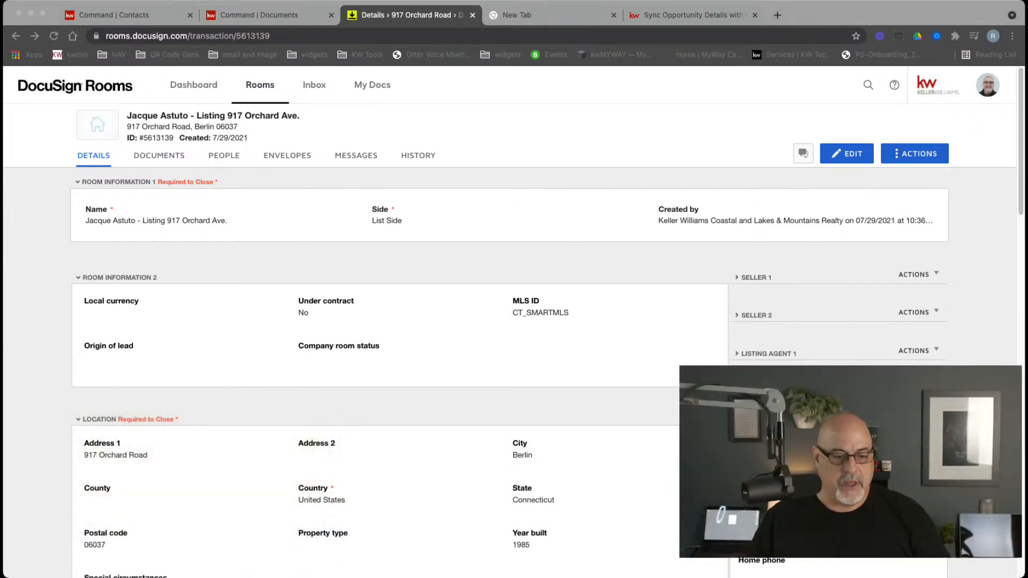
scroll(509, 321, "down", 3)
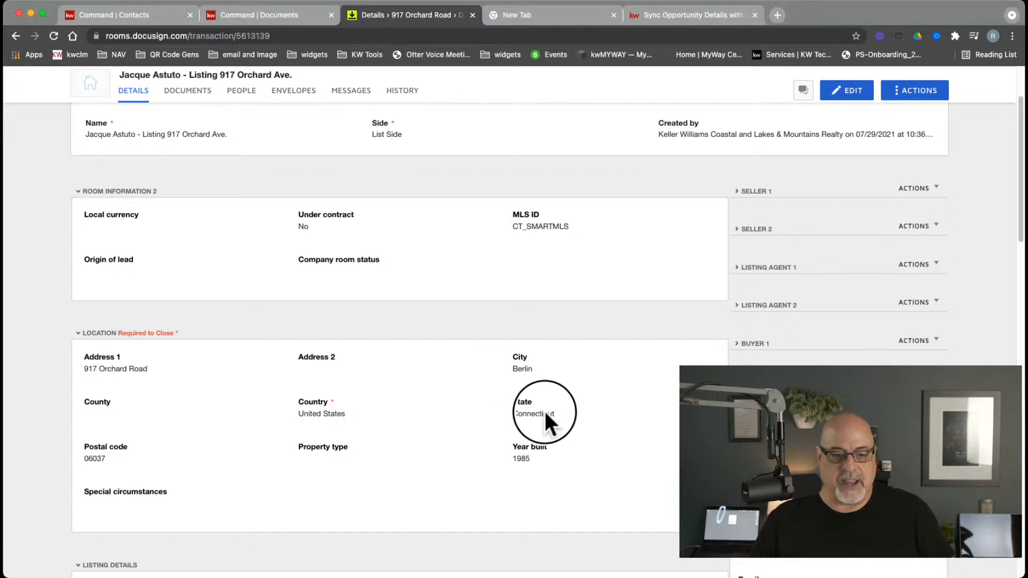
left_click_drag(557, 411, 499, 409)
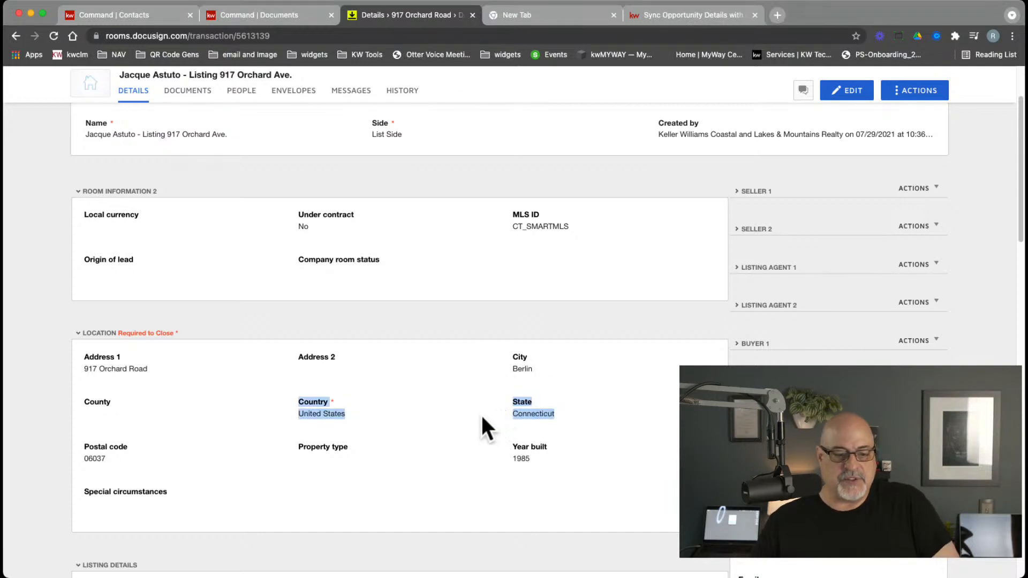
left_click(479, 416)
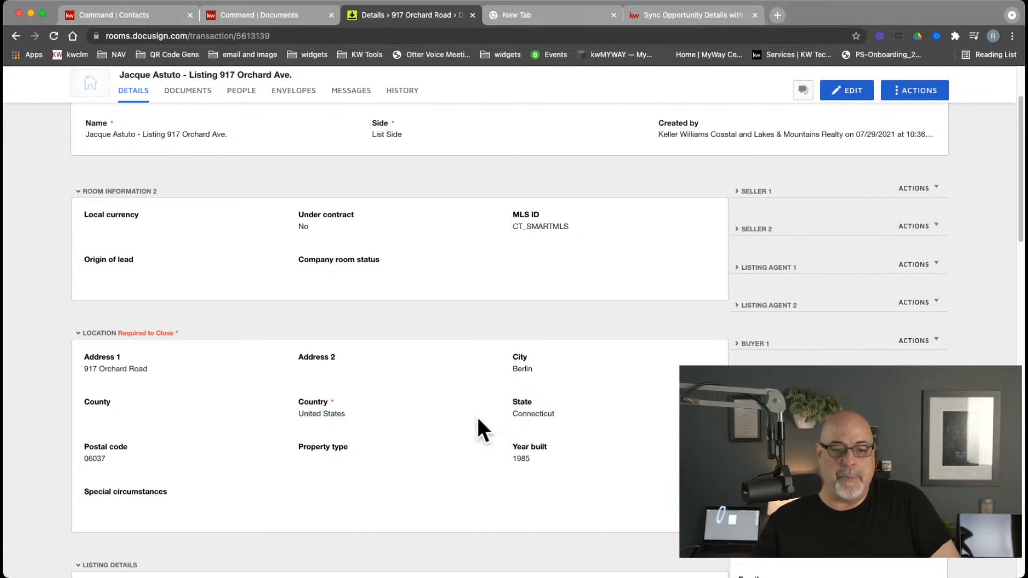
scroll(477, 419, "down", 3)
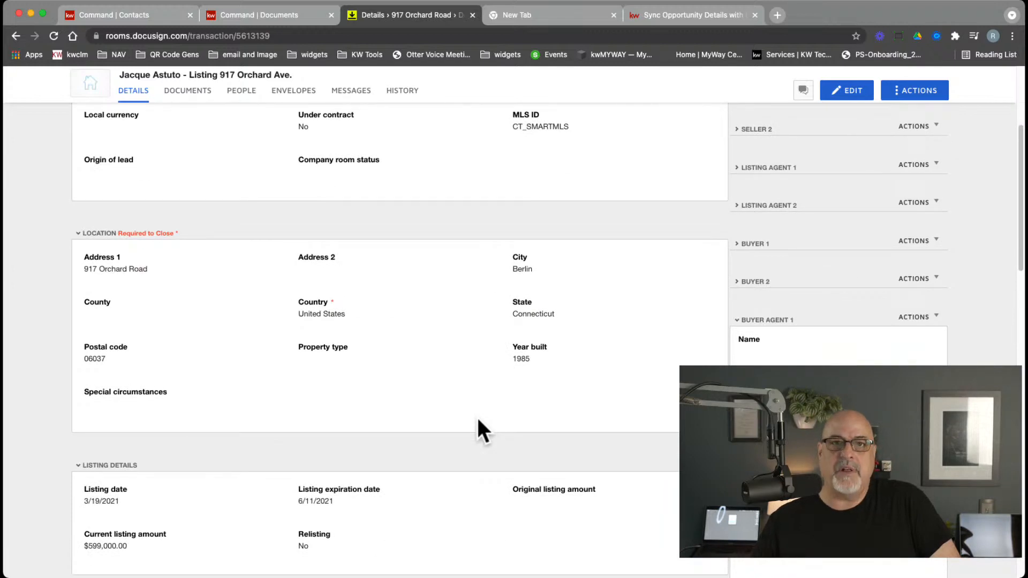
scroll(477, 420, "up", 4)
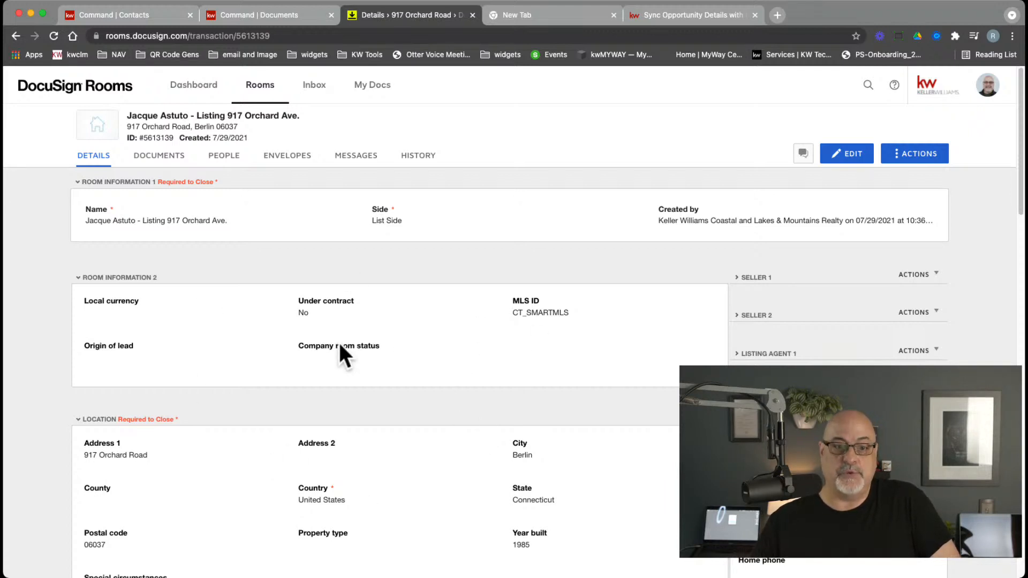
left_click(160, 156)
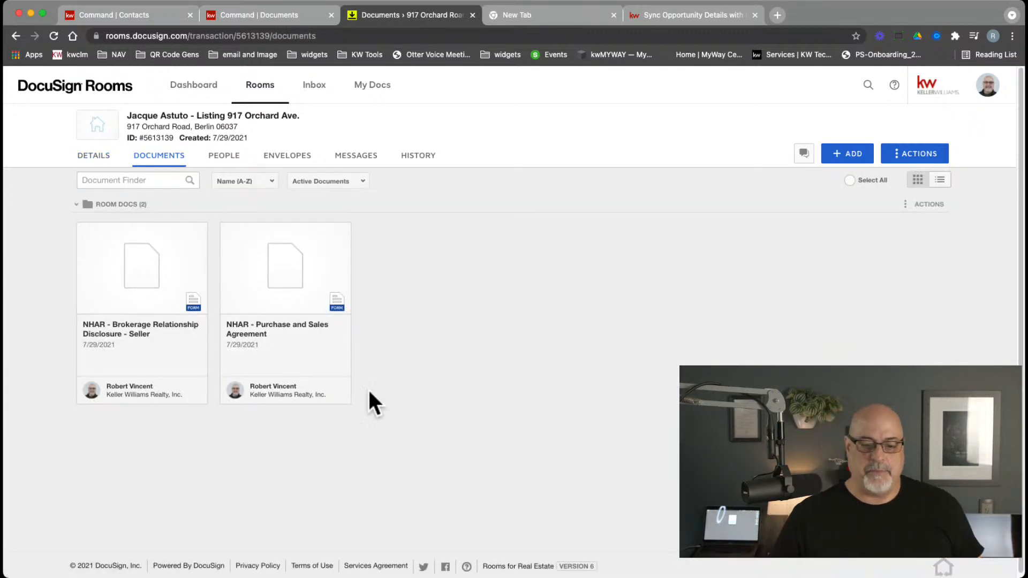
Open the Purchase and Sales Agreement and enter 7/29/21 as its effective date
left_click(288, 289)
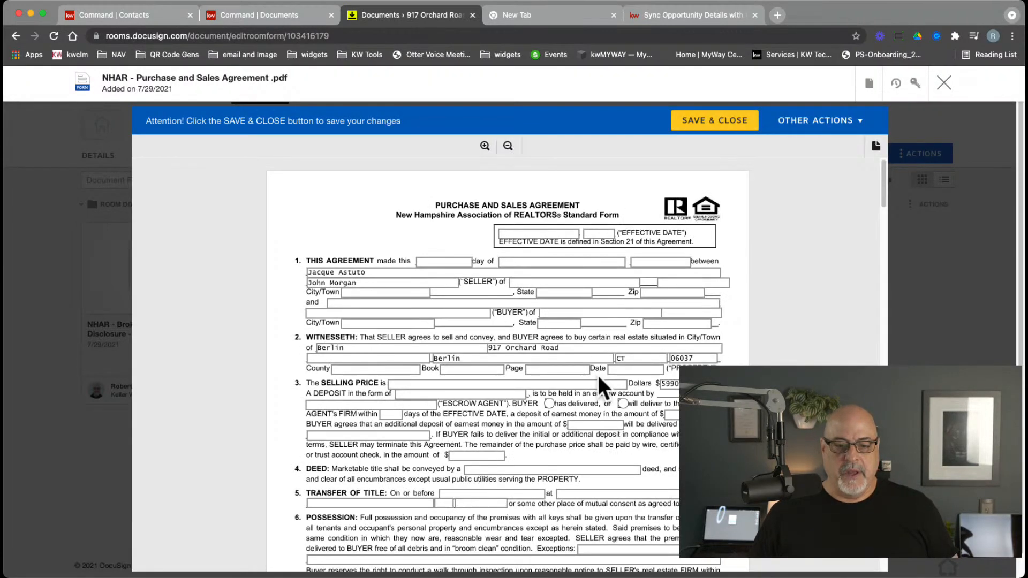
left_click(543, 234)
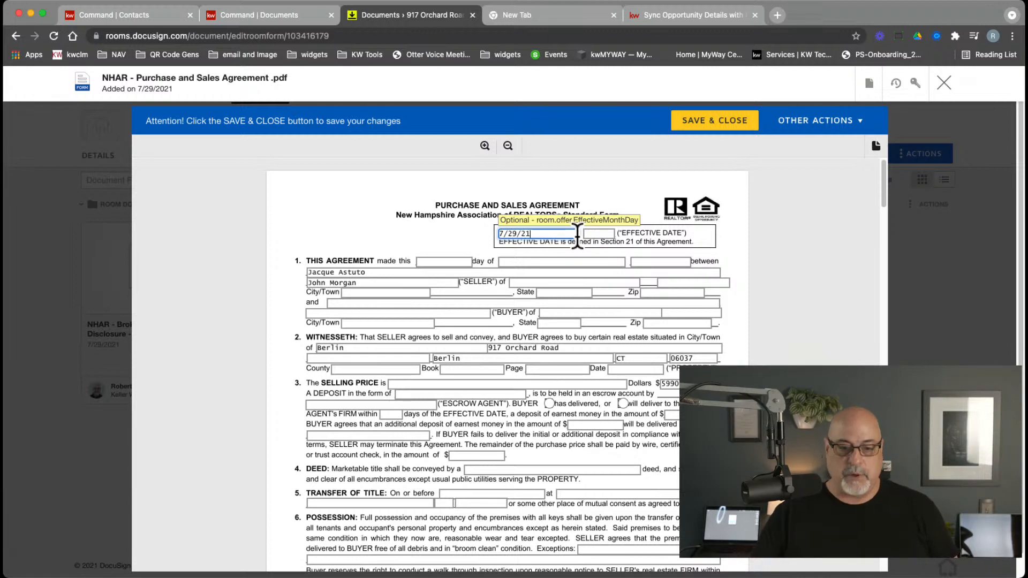
left_click(466, 239)
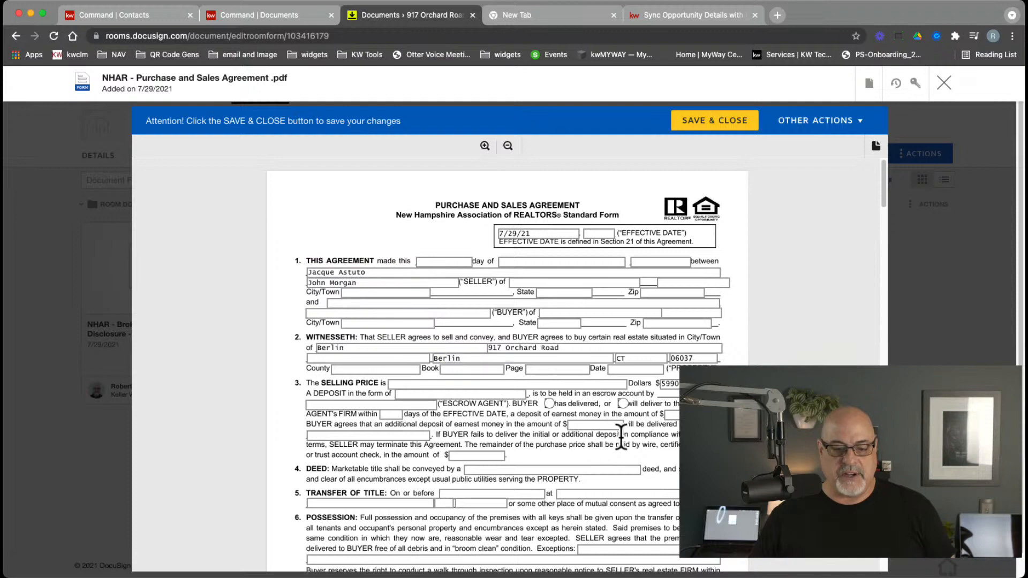
Scroll through the agreement, save and close it, and select the Brokerage Relationship Disclosure card
scroll(620, 436, "down", 3)
scroll(621, 444, "down", 3)
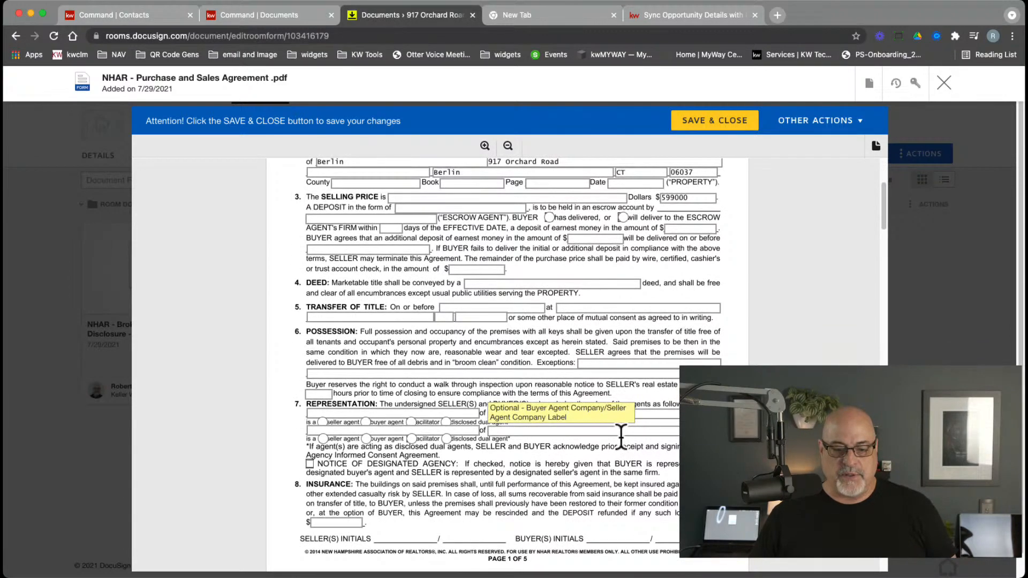
scroll(620, 437, "down", 12)
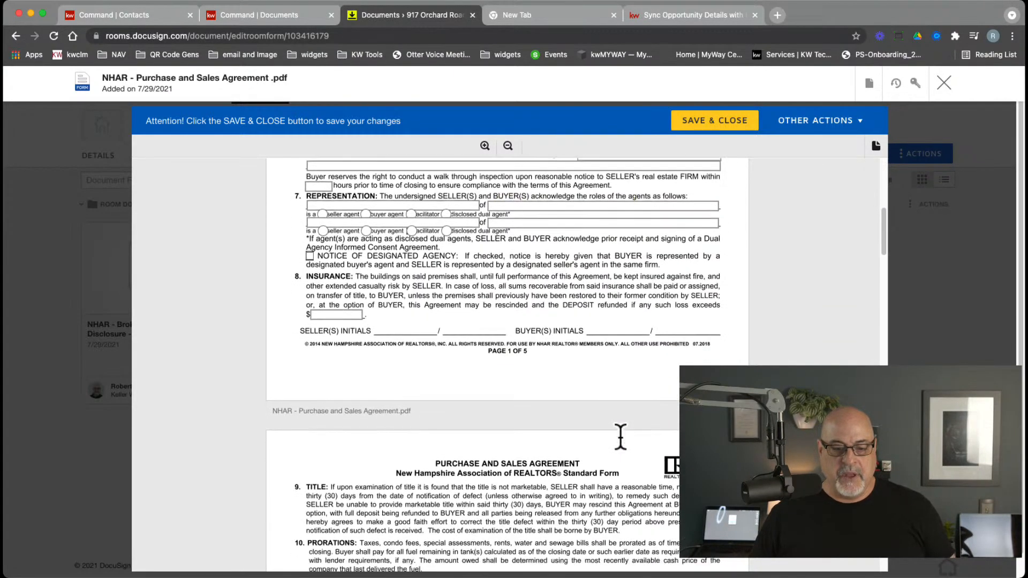
scroll(619, 436, "down", 4)
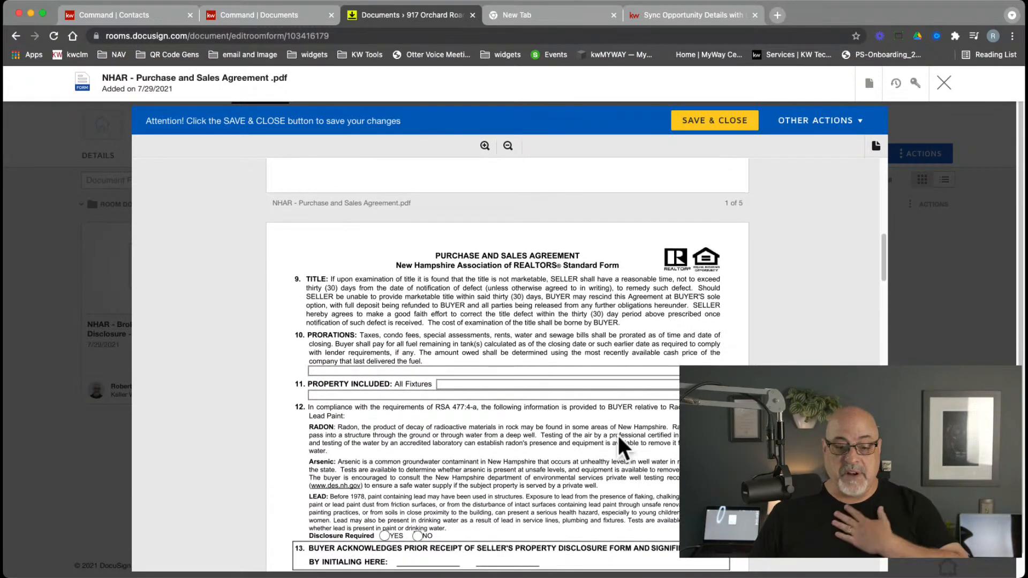
scroll(619, 436, "down", 2)
scroll(618, 438, "down", 20)
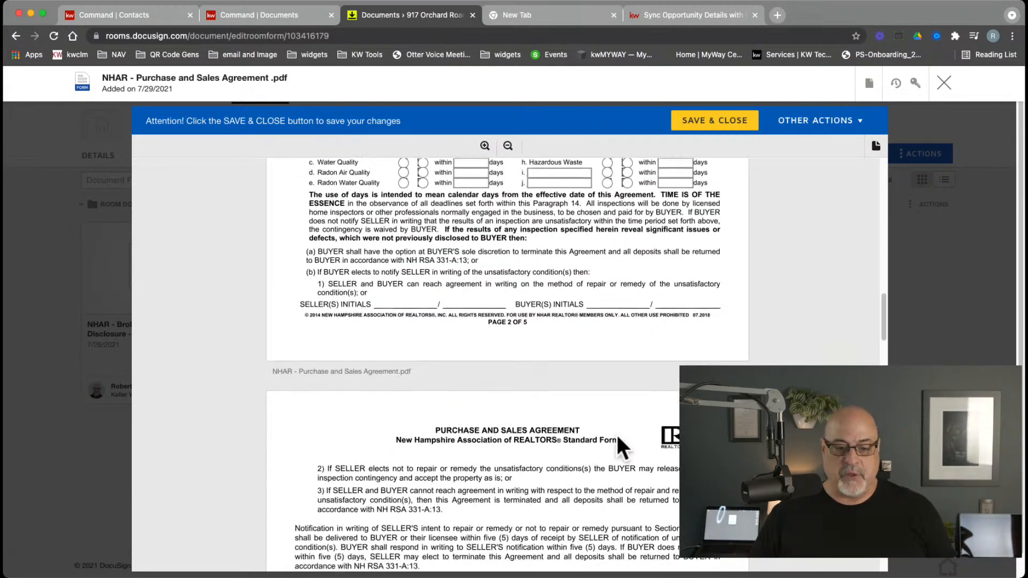
scroll(617, 435, "down", 20)
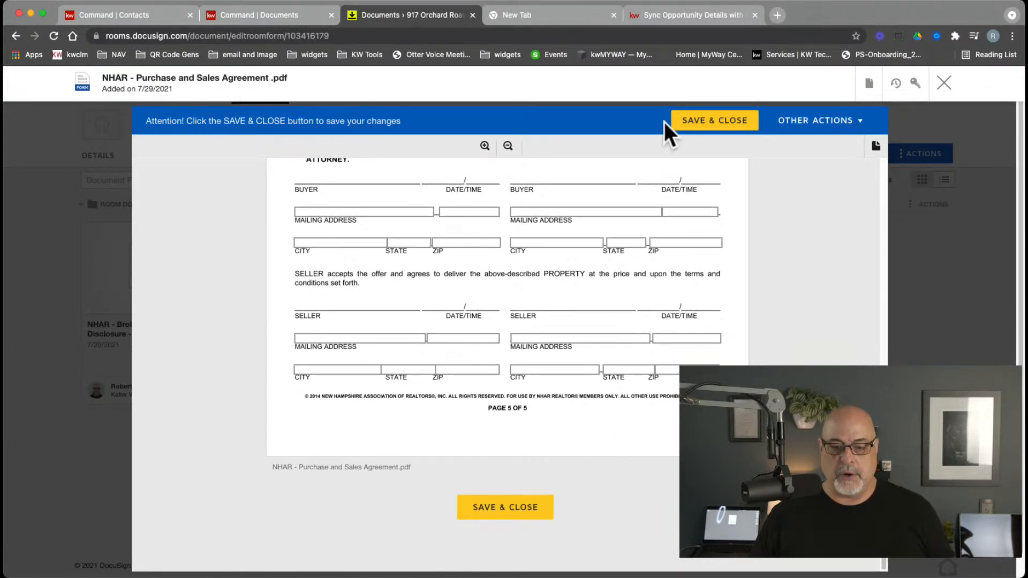
left_click(708, 126)
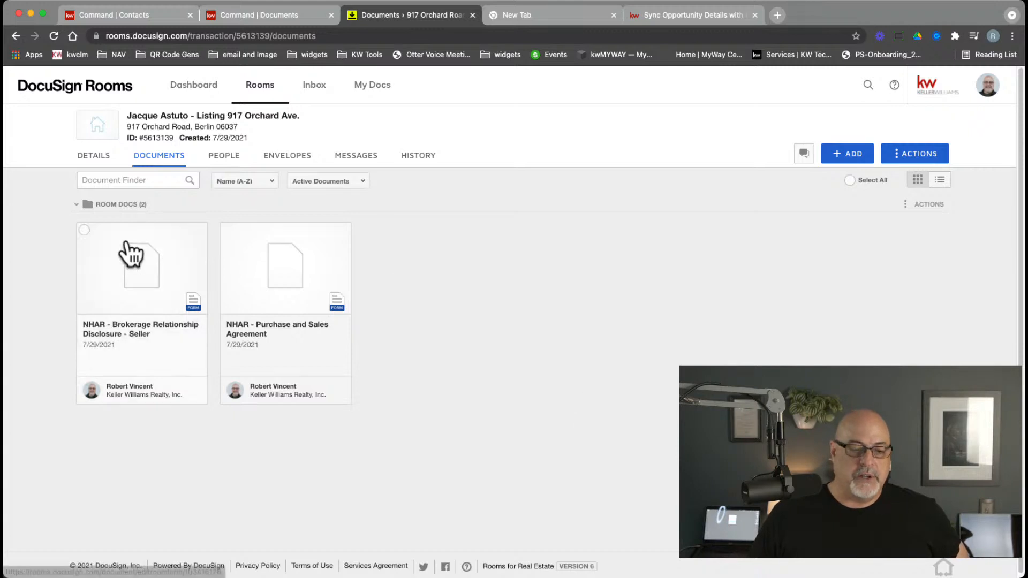
left_click(84, 228)
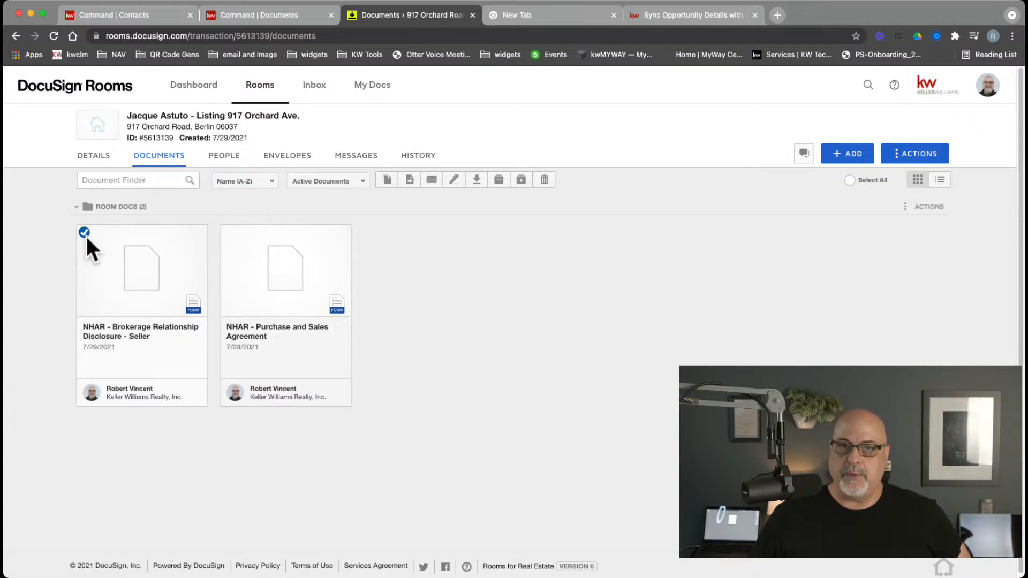
Select the Purchase and Sales Agreement alongside the disclosure and view the selected documents' actions menu
right_click(149, 260)
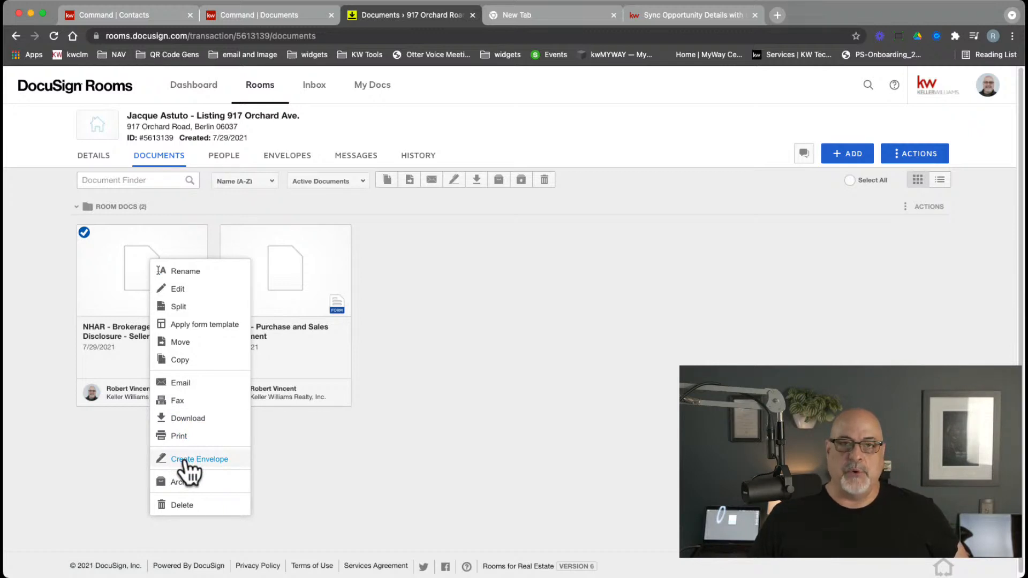
left_click(264, 220)
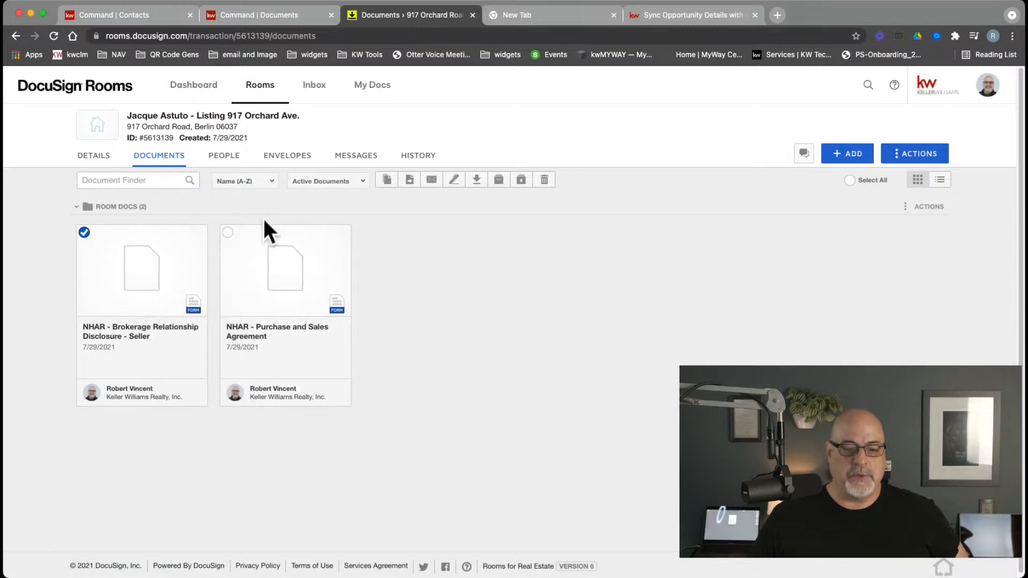
left_click(227, 232)
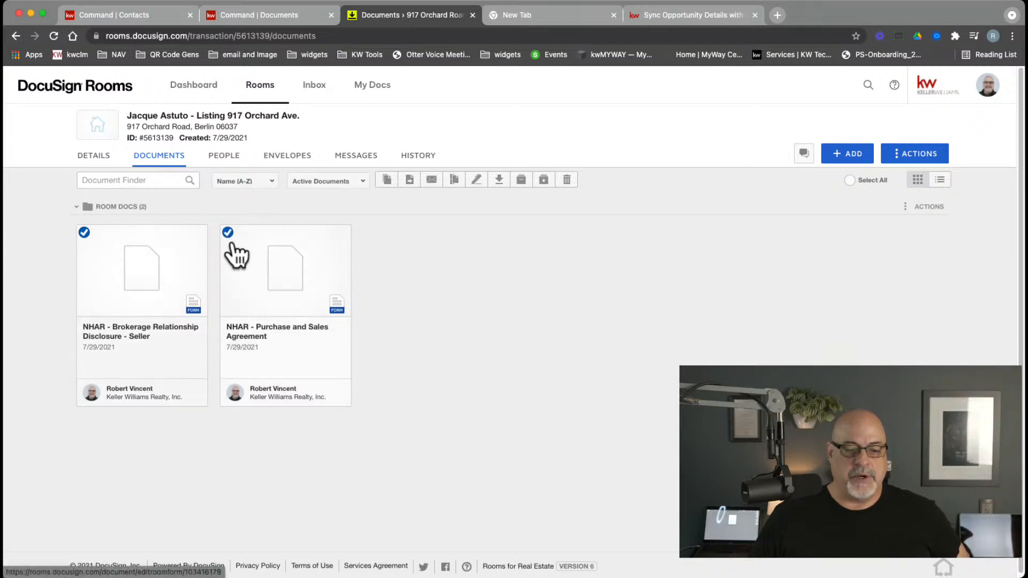
right_click(284, 257)
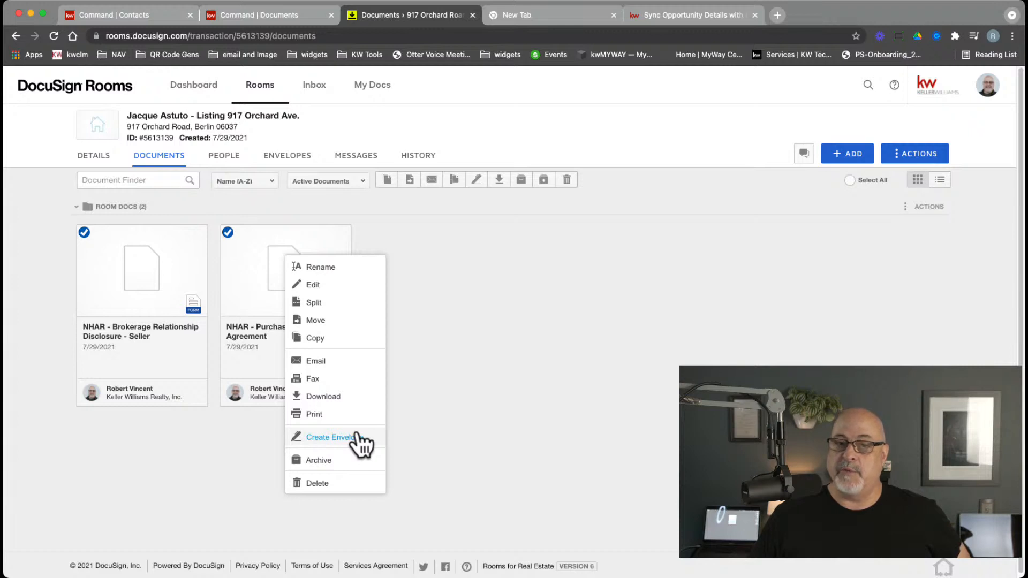
left_click(458, 250)
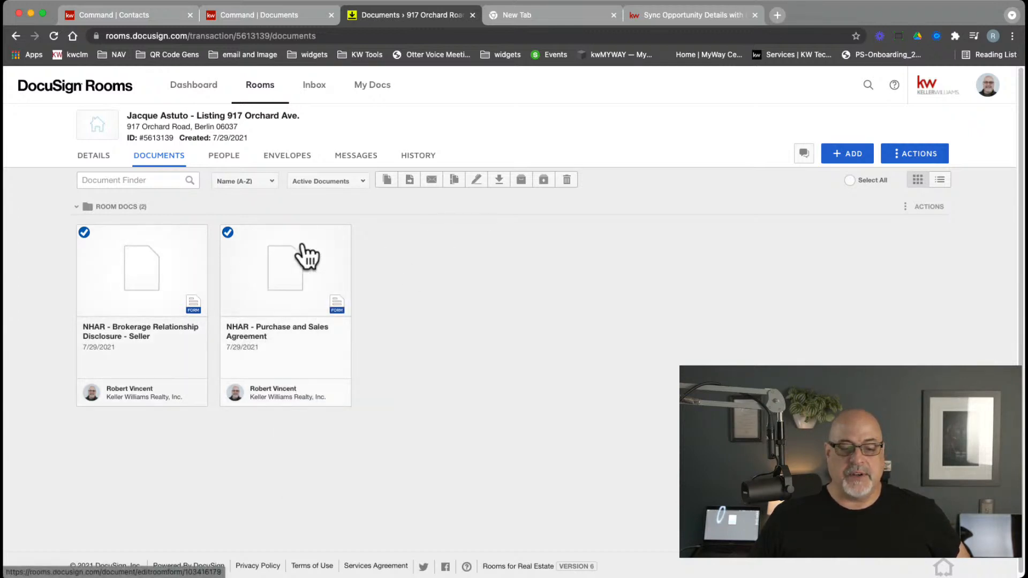
Create an envelope from both selected NHAR forms and rename it 'Initial Docs'
left_click(476, 181)
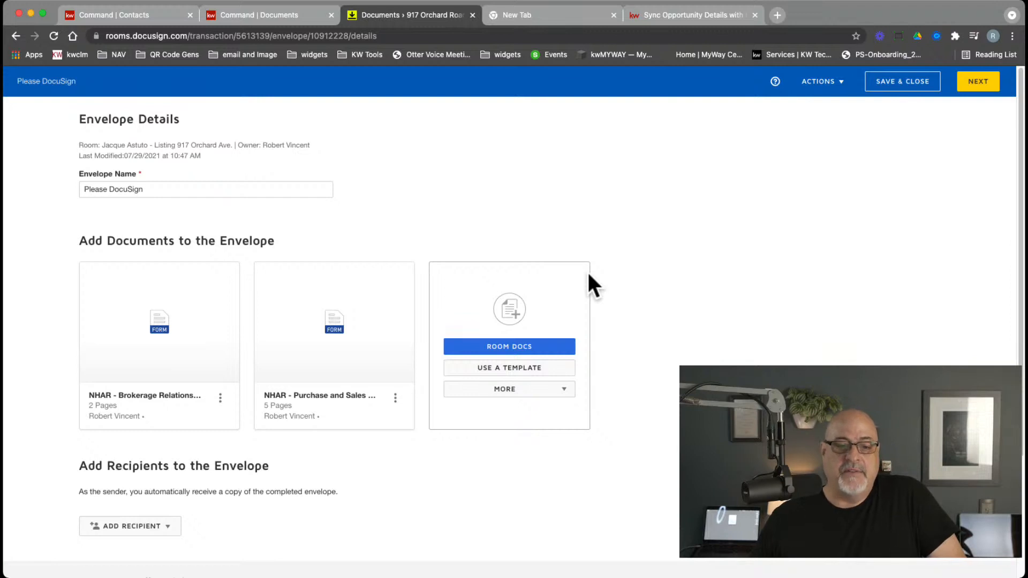
left_click_drag(151, 188, 37, 184)
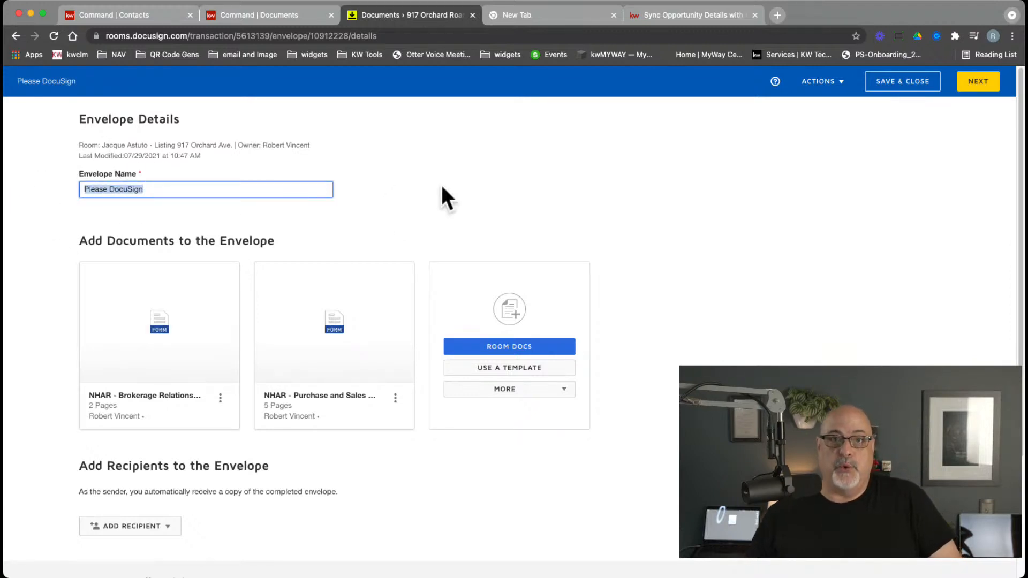
type("Initi")
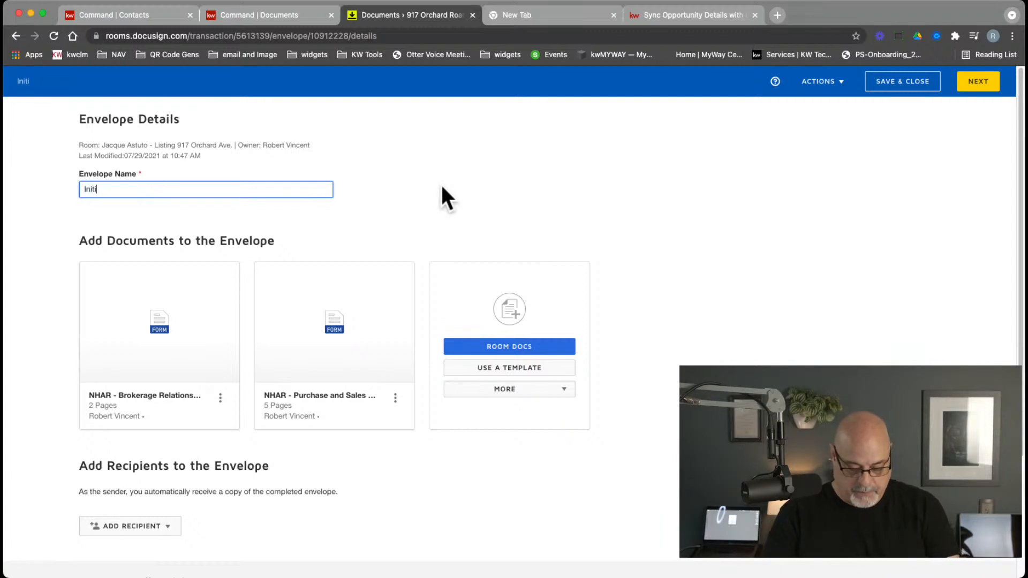
type("al Docs")
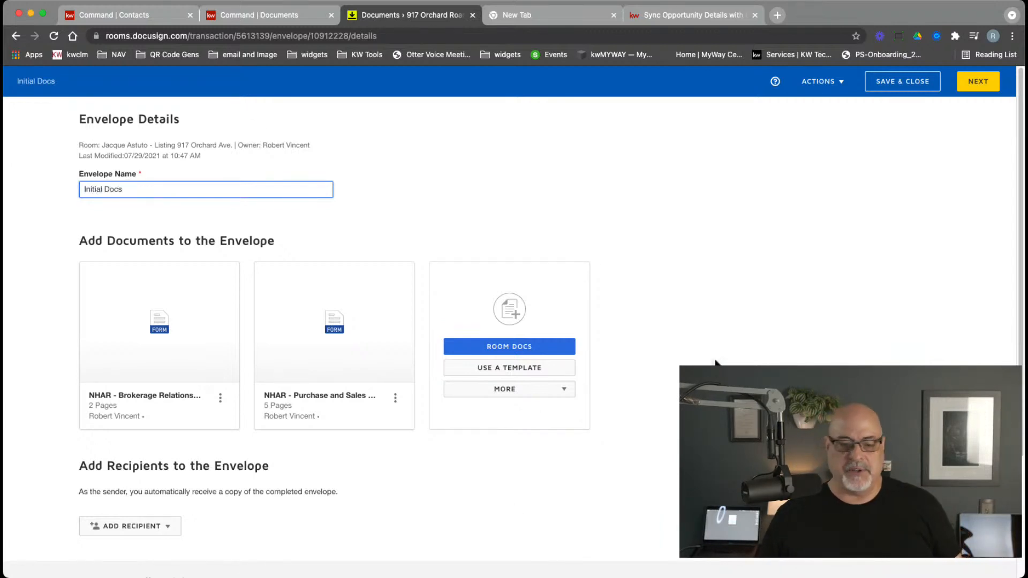
scroll(711, 348, "down", 2)
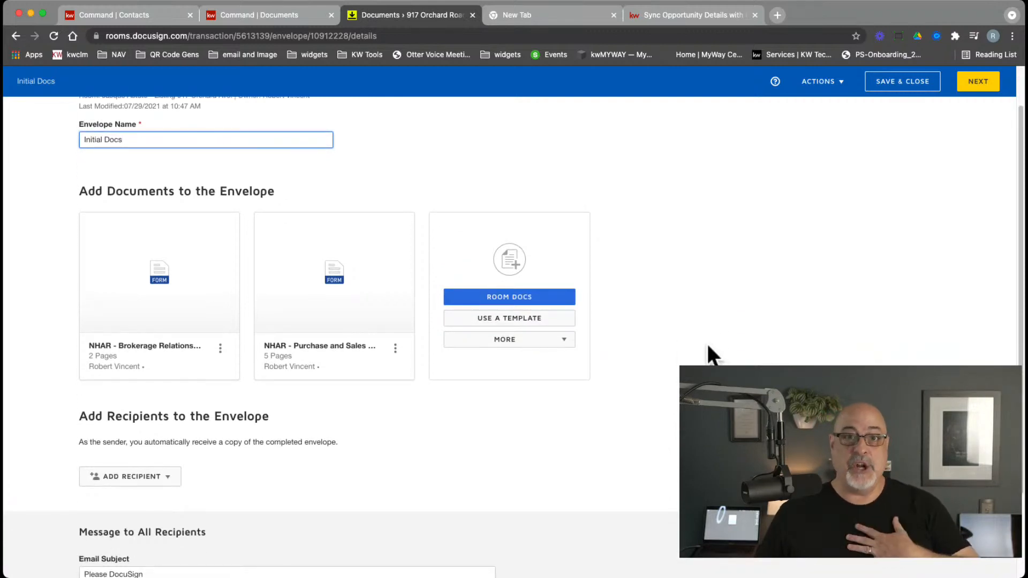
scroll(708, 344, "down", 4)
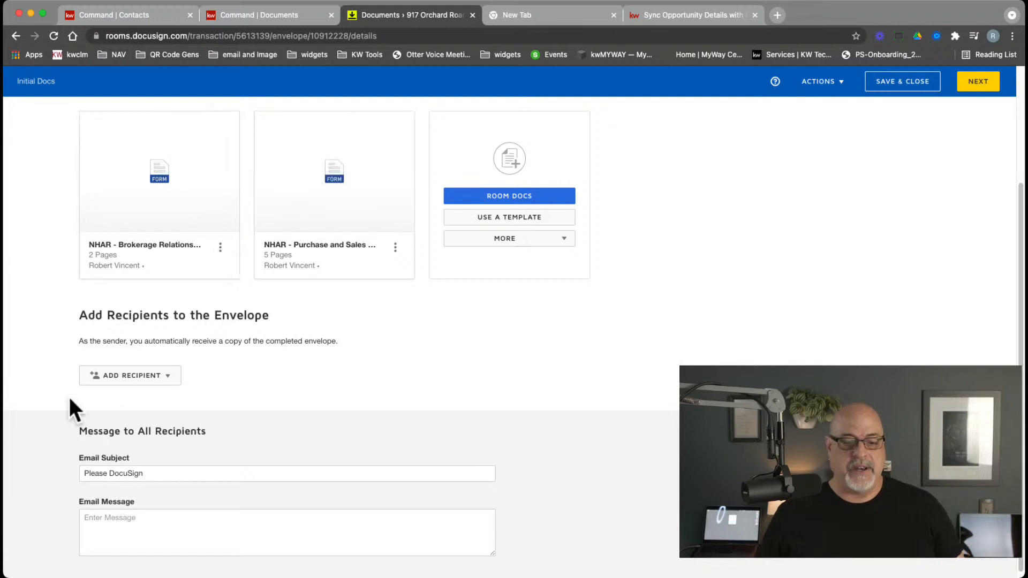
left_click(109, 380)
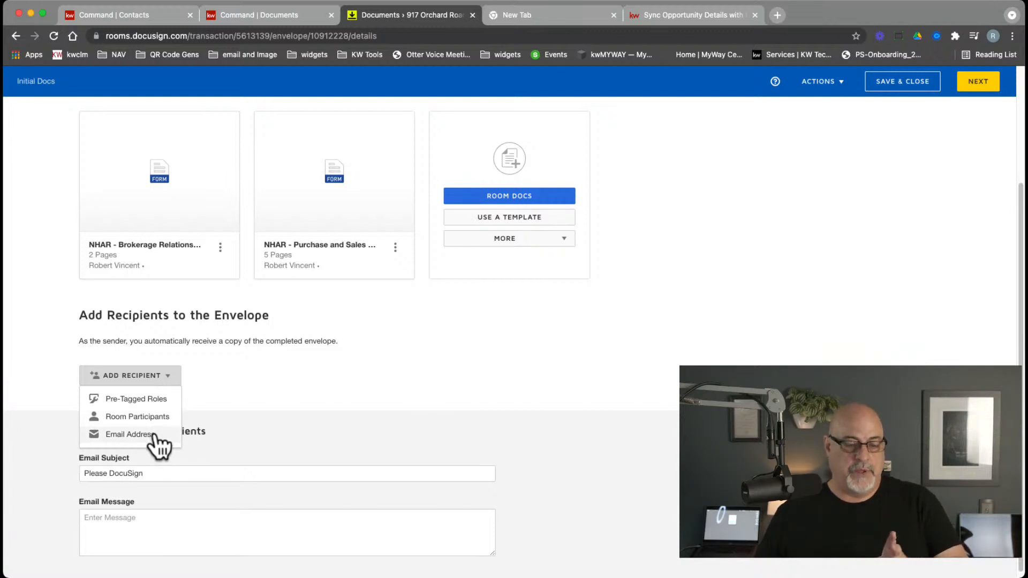
Add the Listing Agent, Seller One and Seller Two pre-tagged roles, each assigned its matching contact
left_click(149, 403)
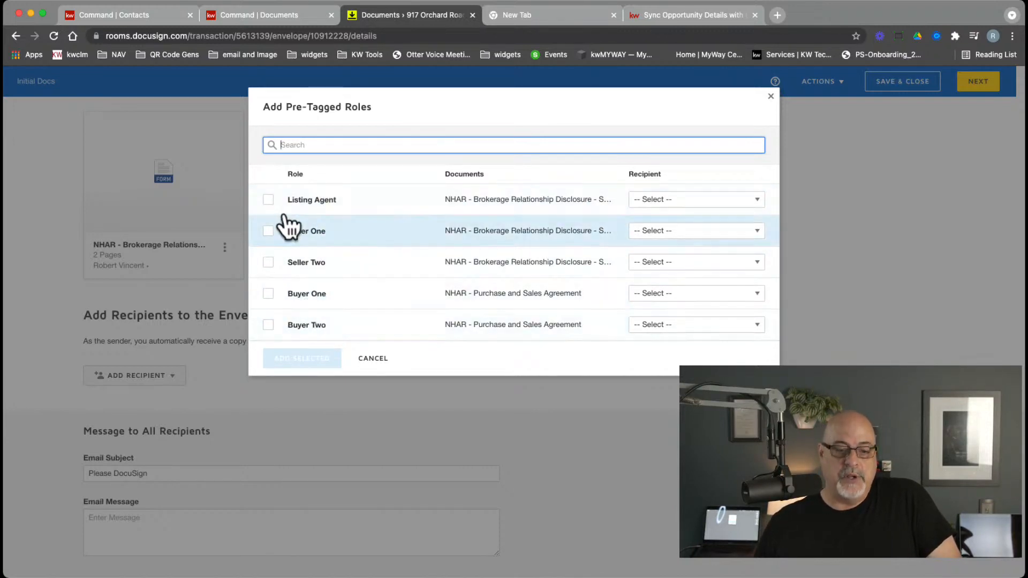
left_click(268, 200)
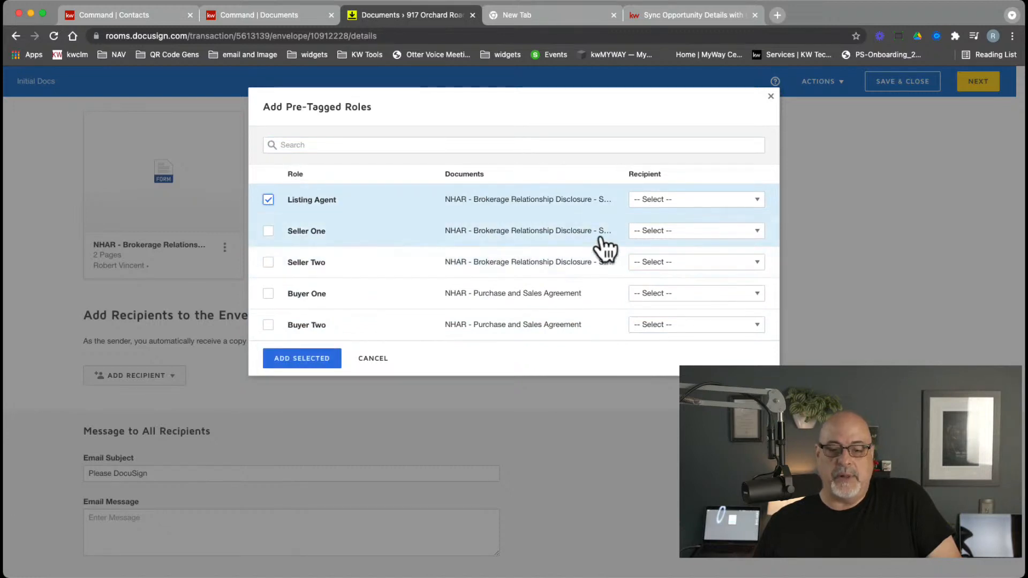
left_click(669, 201)
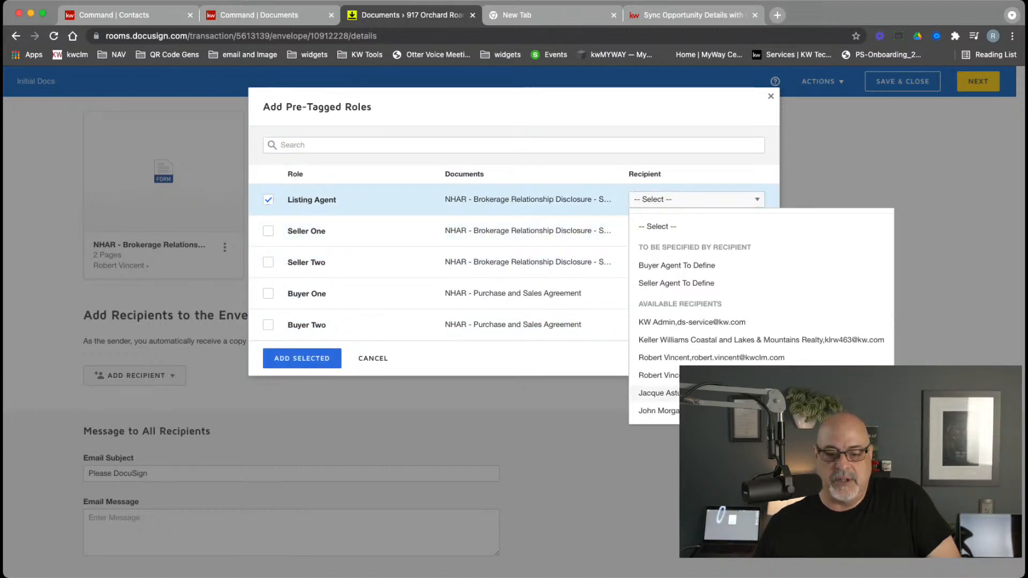
left_click(691, 374)
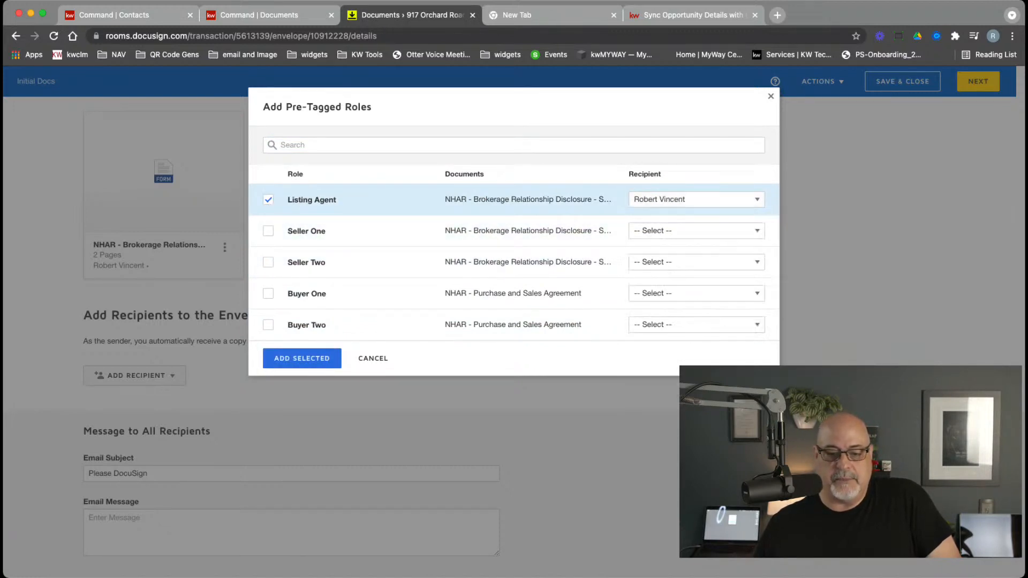
left_click(268, 231)
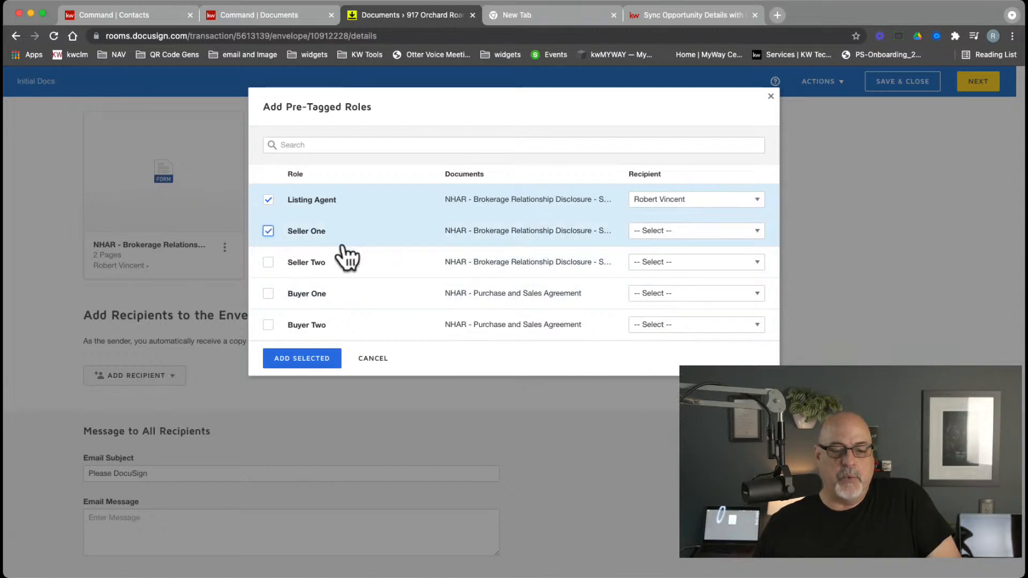
left_click(678, 231)
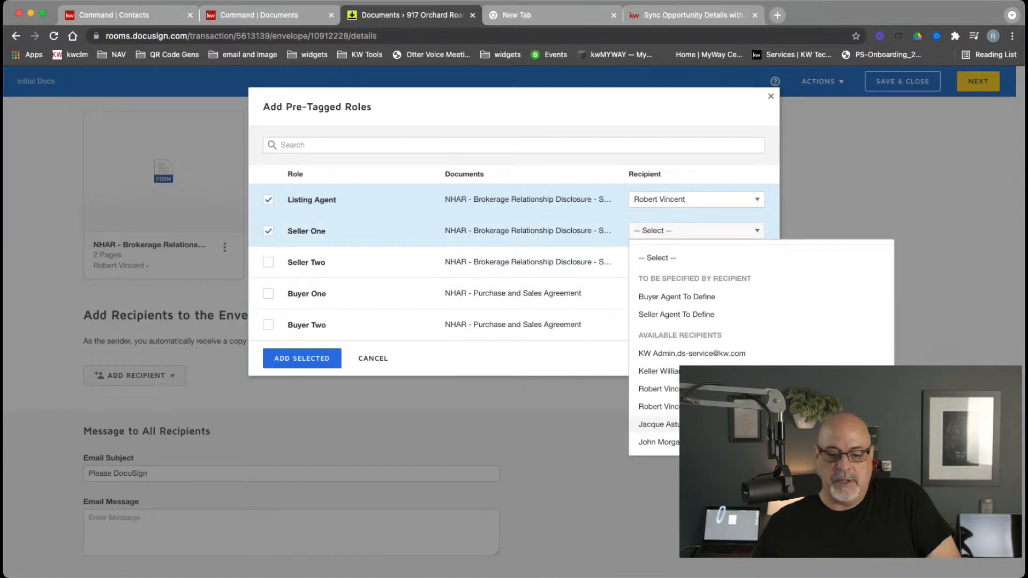
left_click(658, 424)
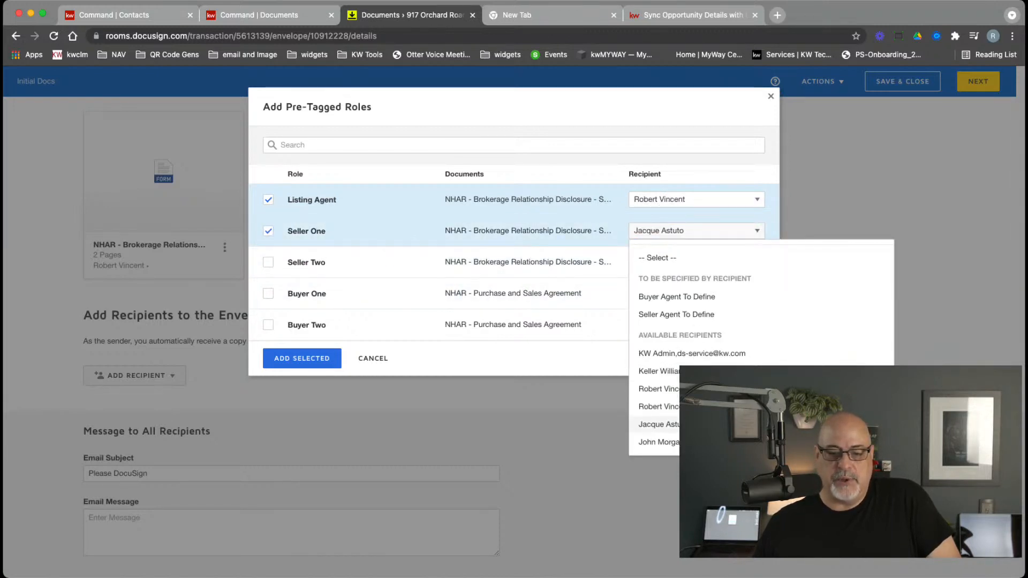
left_click(267, 263)
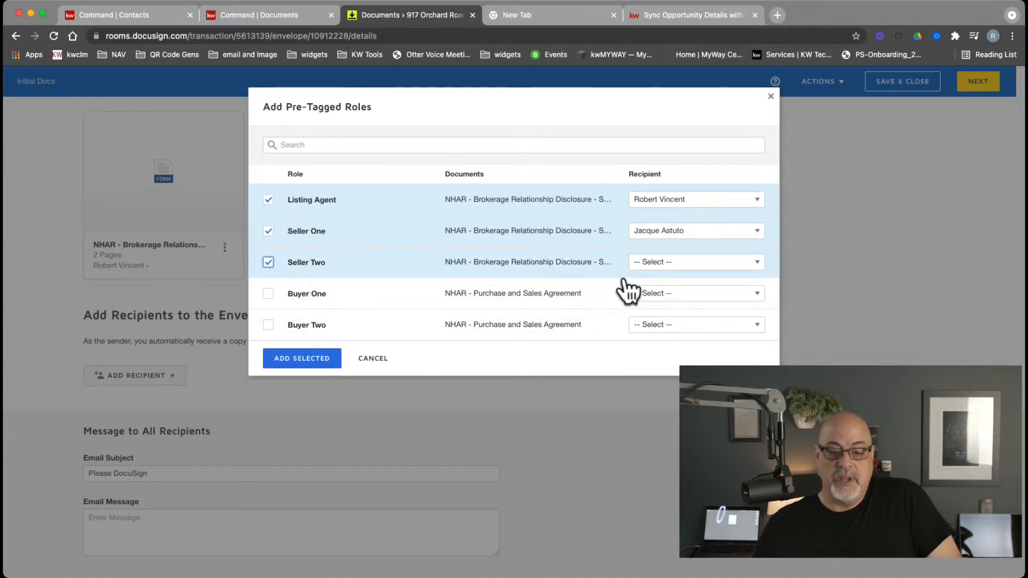
left_click(653, 265)
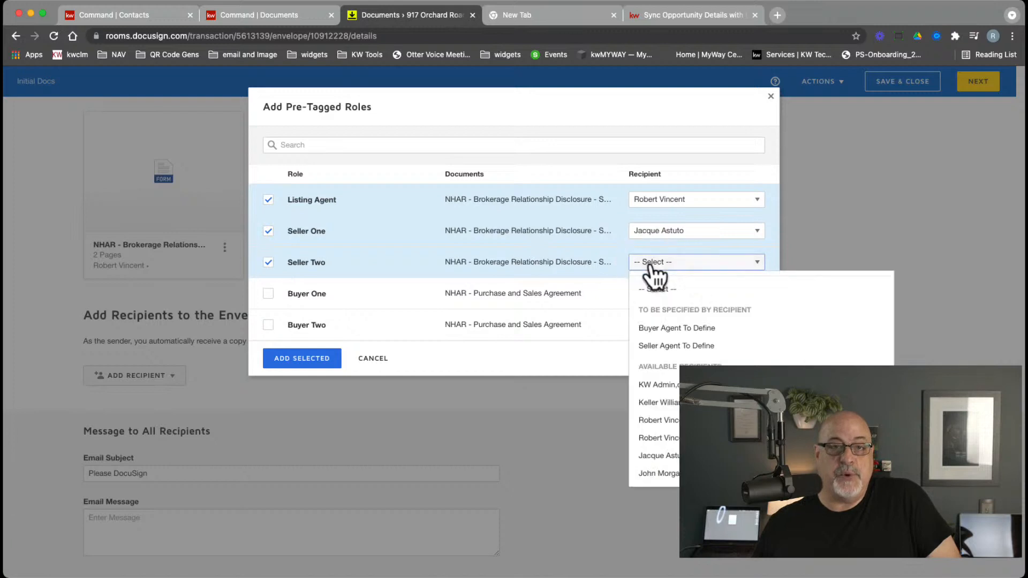
left_click(657, 474)
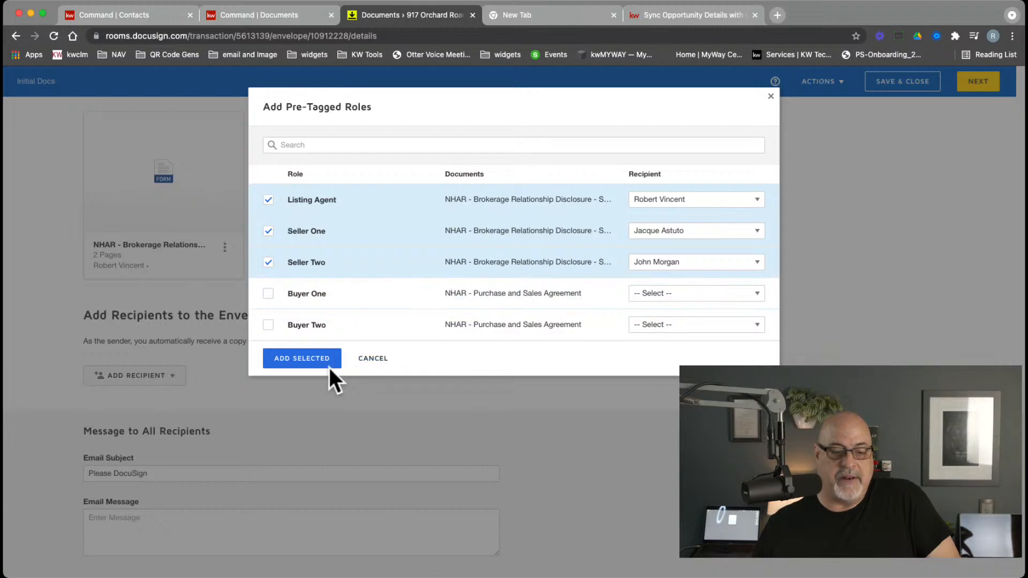
left_click(293, 362)
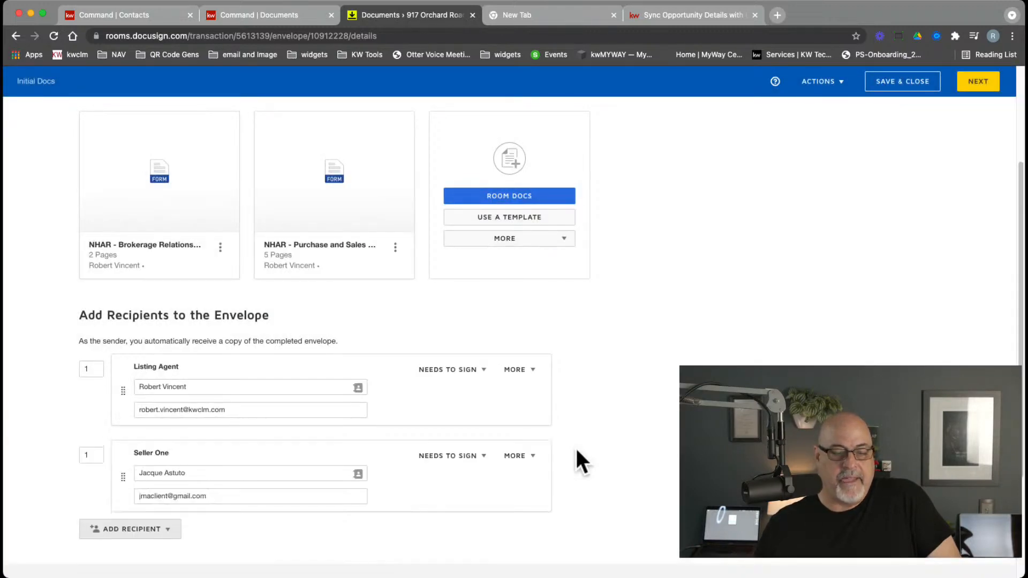
Set the routing order to Listing Agent 1, Seller One 2 and Seller Two 3
scroll(570, 410, "down", 5)
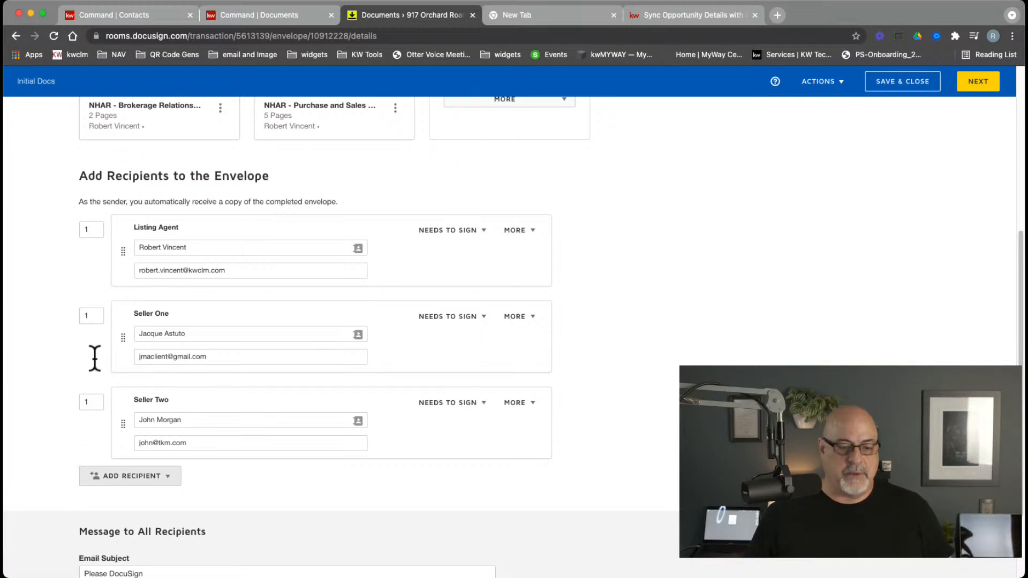
left_click(88, 318)
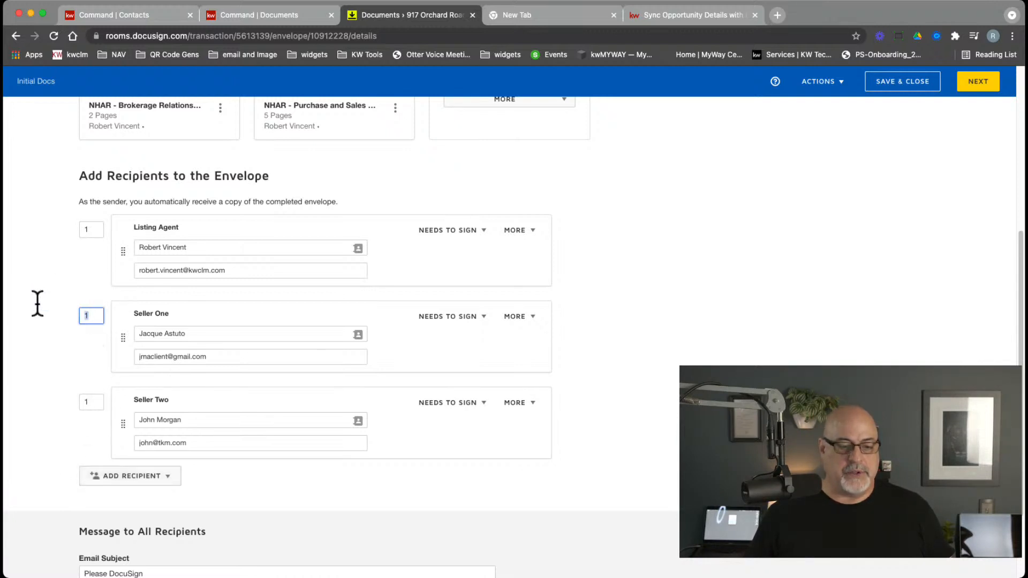
type("2")
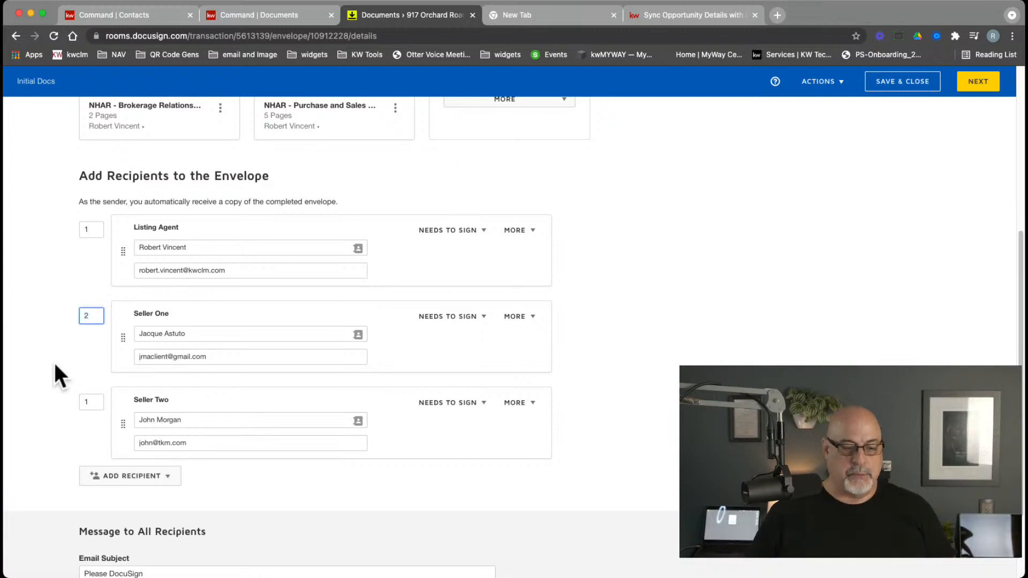
left_click(53, 361)
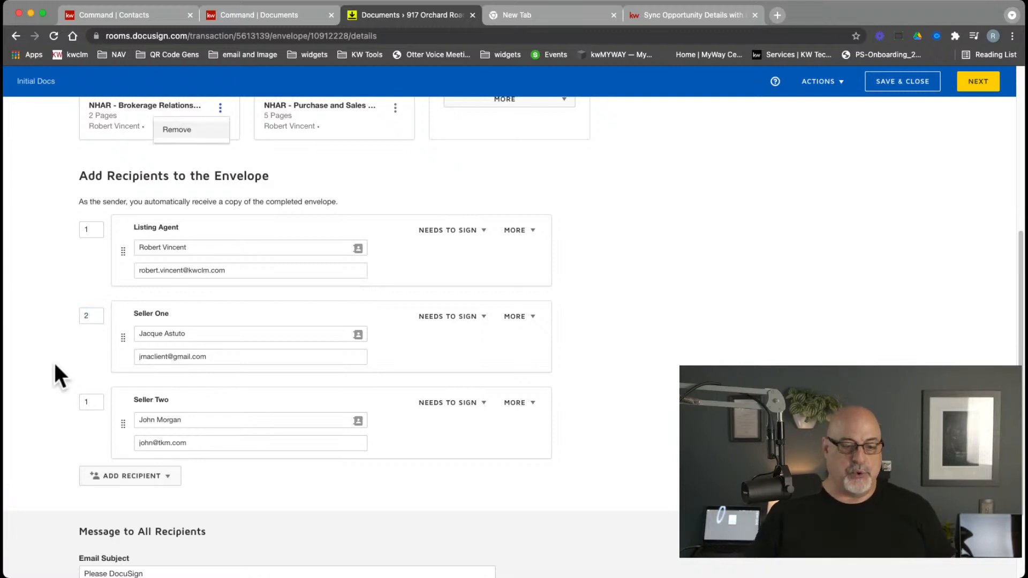
left_click(96, 316)
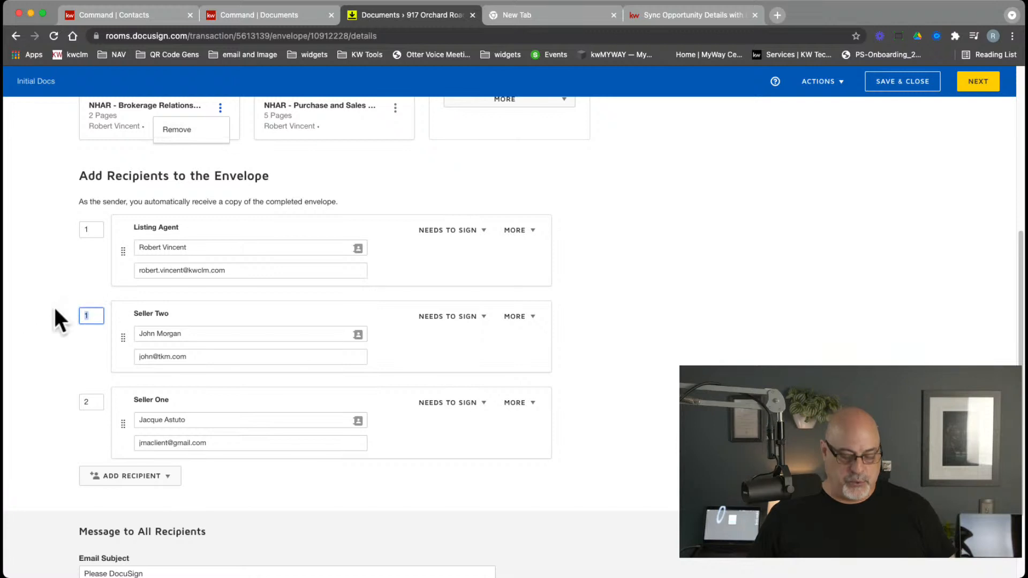
type("3")
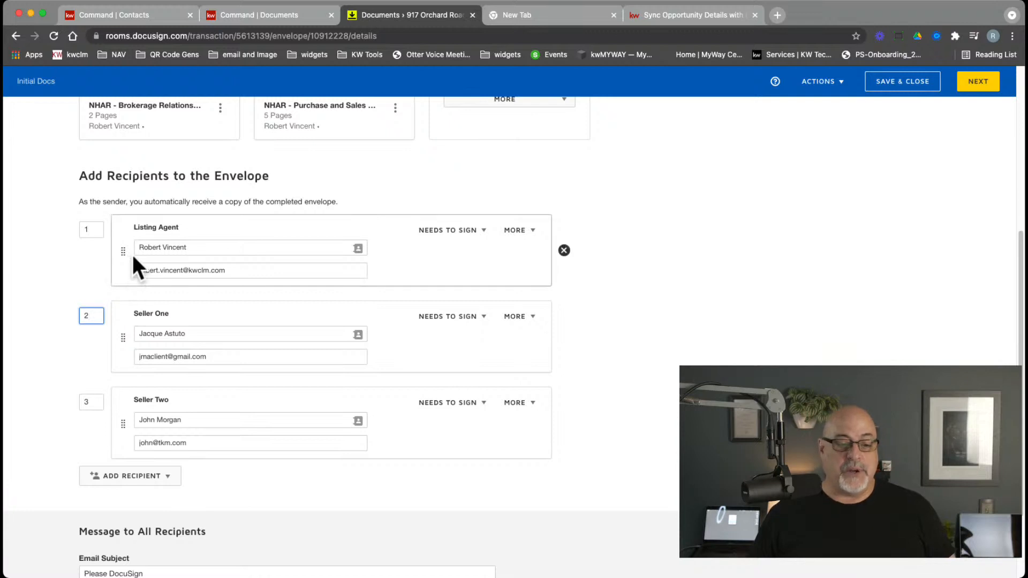
left_click_drag(126, 253, 105, 232)
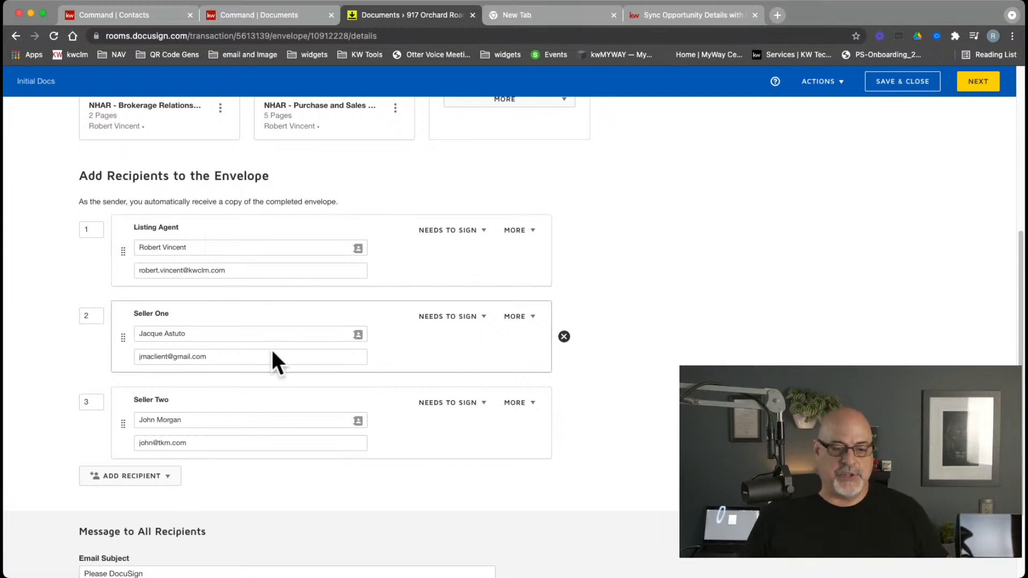
scroll(272, 351, "down", 3)
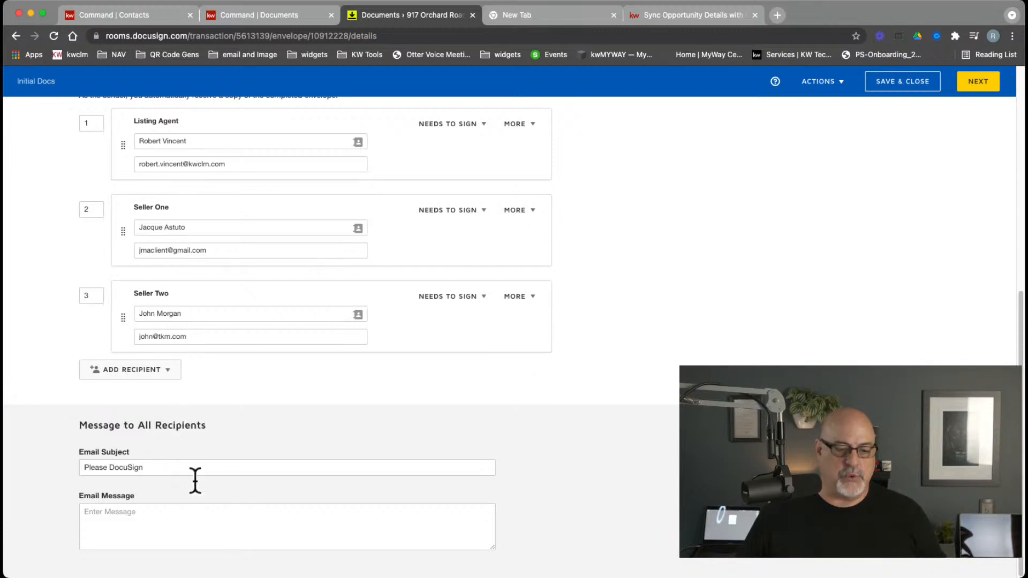
Keep the 'Please DocuSign' email subject and message, and proceed to the Add Fields page
triple_click(138, 467)
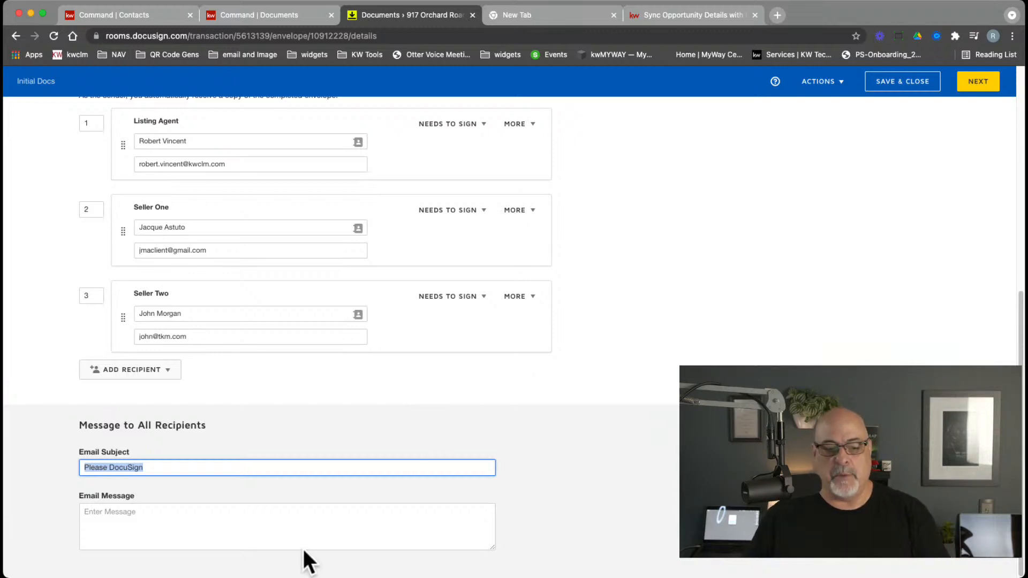
left_click(287, 509)
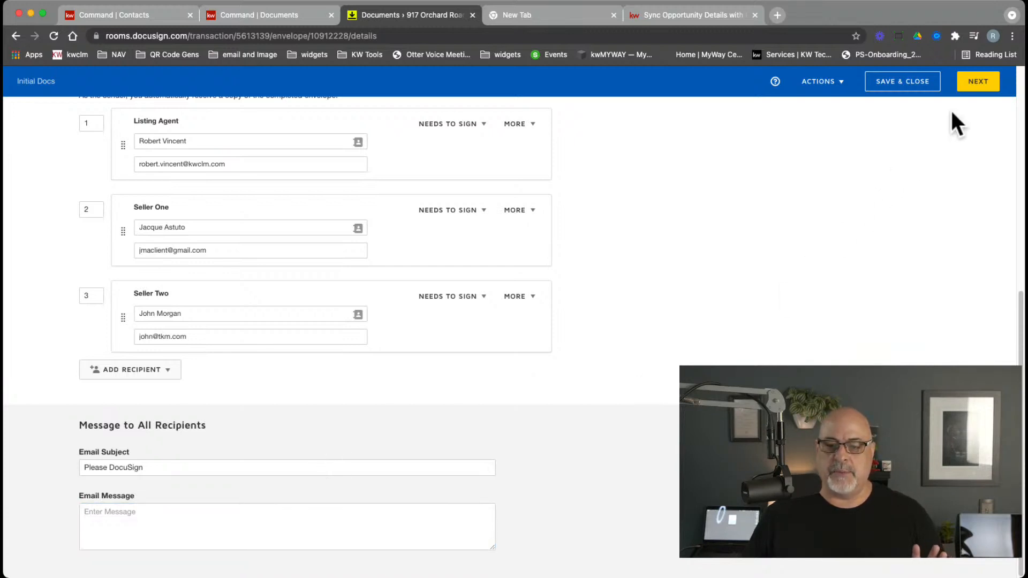
left_click(971, 87)
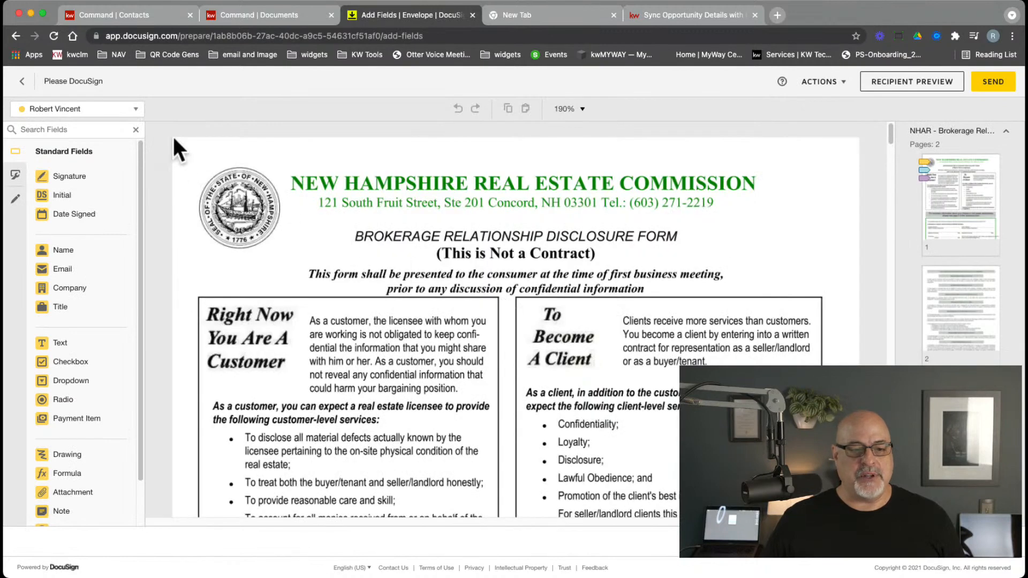
Review the Listing Agent, Seller One and Seller Two fields on the disclosure, then send the envelope
left_click(128, 110)
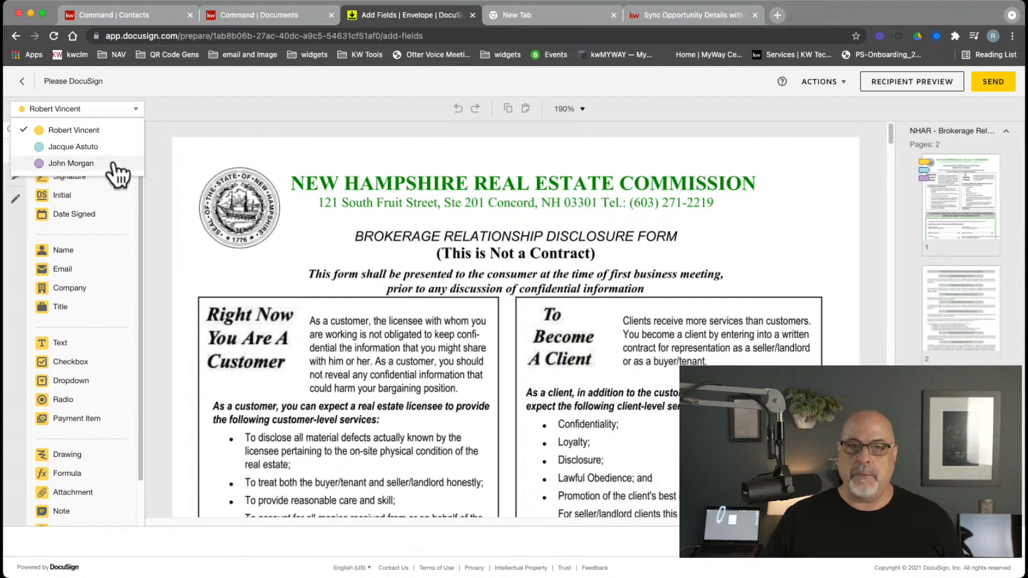
left_click(114, 130)
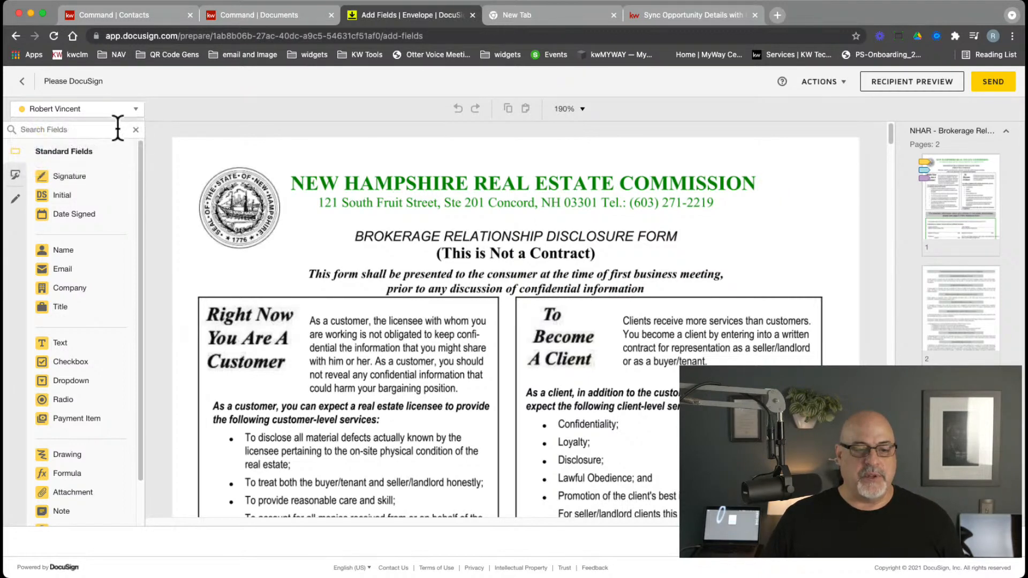
scroll(428, 376, "down", 10)
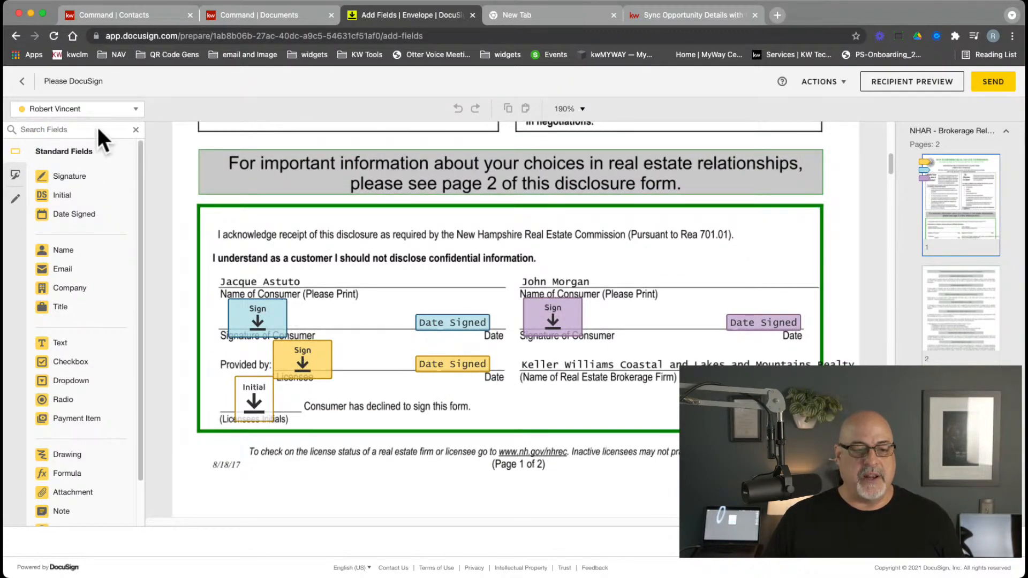
left_click(92, 112)
left_click(91, 148)
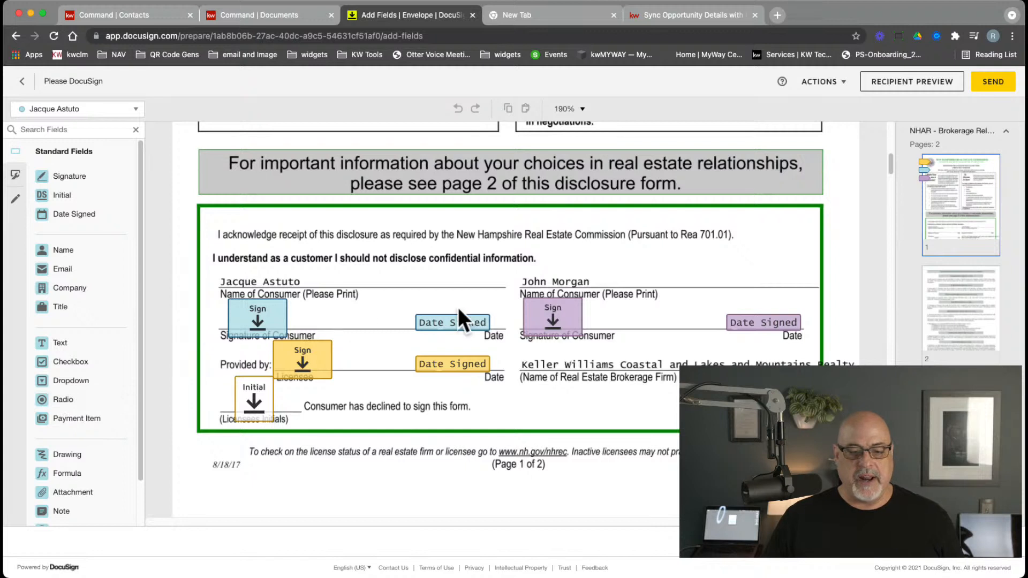
left_click(67, 109)
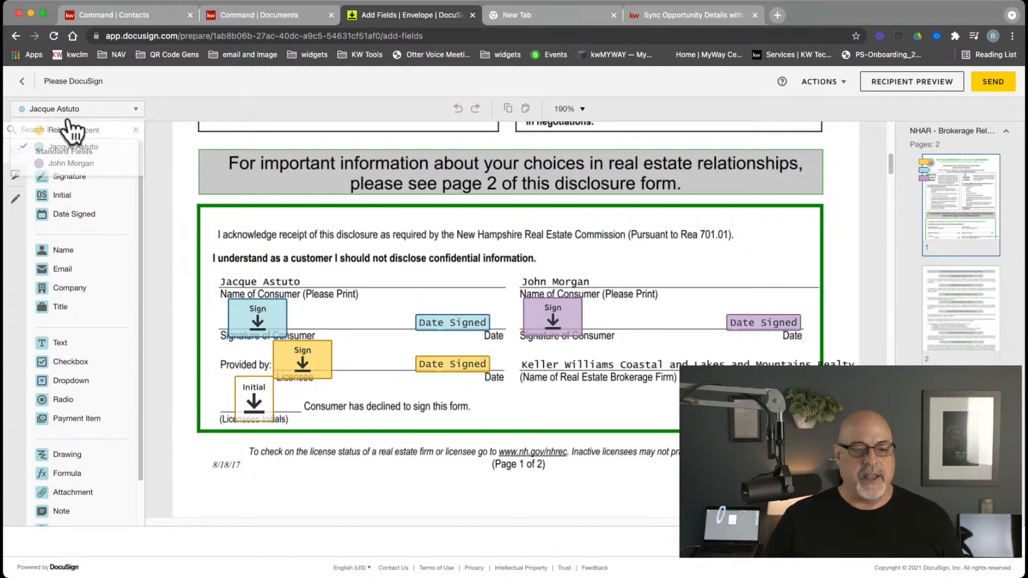
left_click(70, 163)
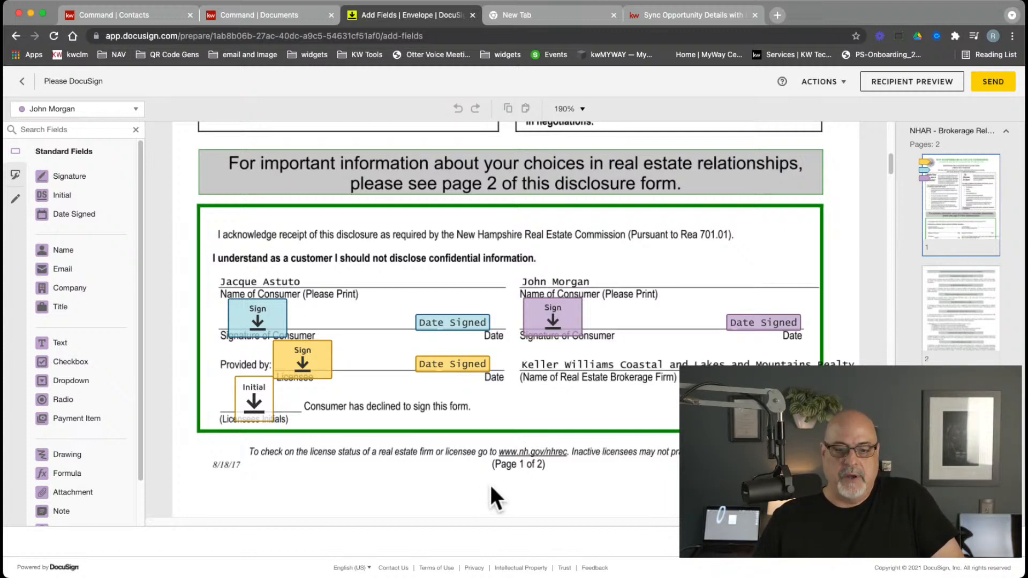
left_click(993, 82)
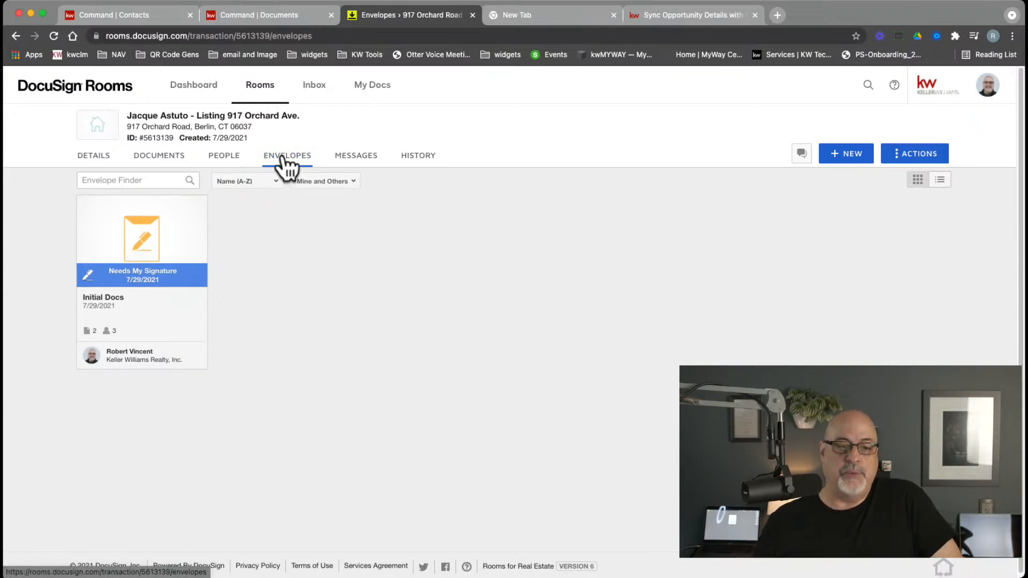
Sign and initial the Initial Docs disclosure's licensee lines as the listing agent and finish
left_click(151, 239)
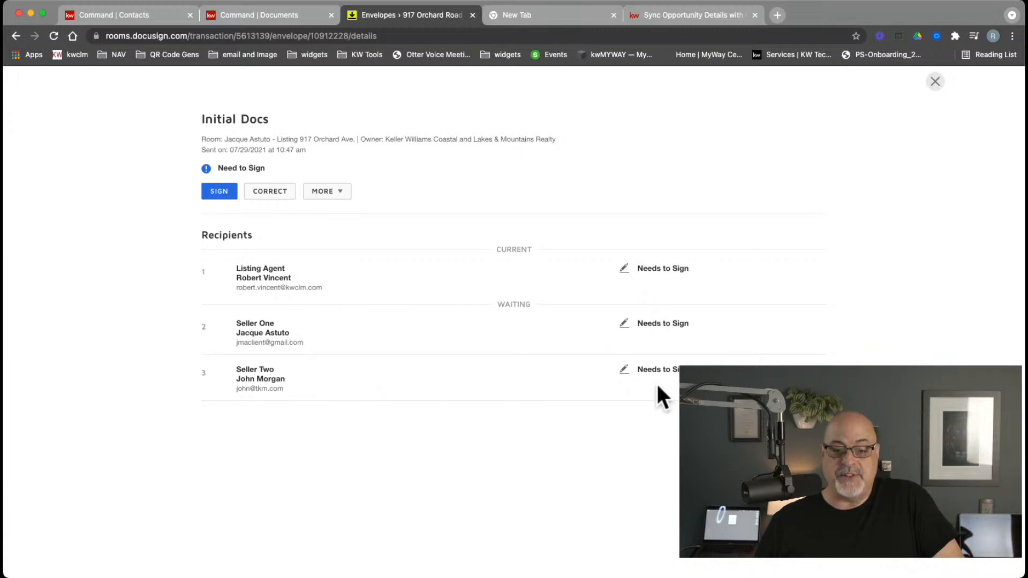
left_click(224, 194)
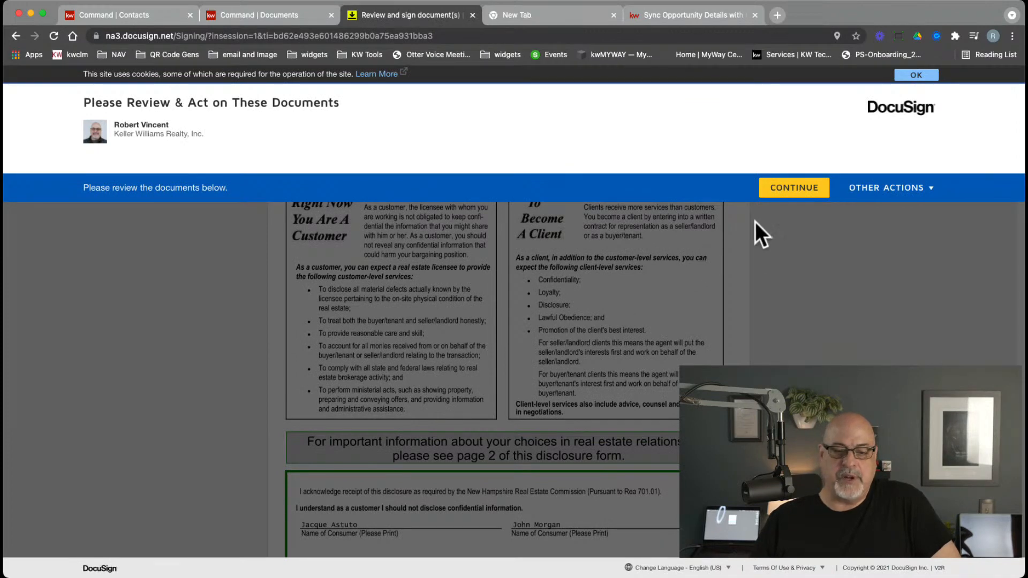
left_click(796, 188)
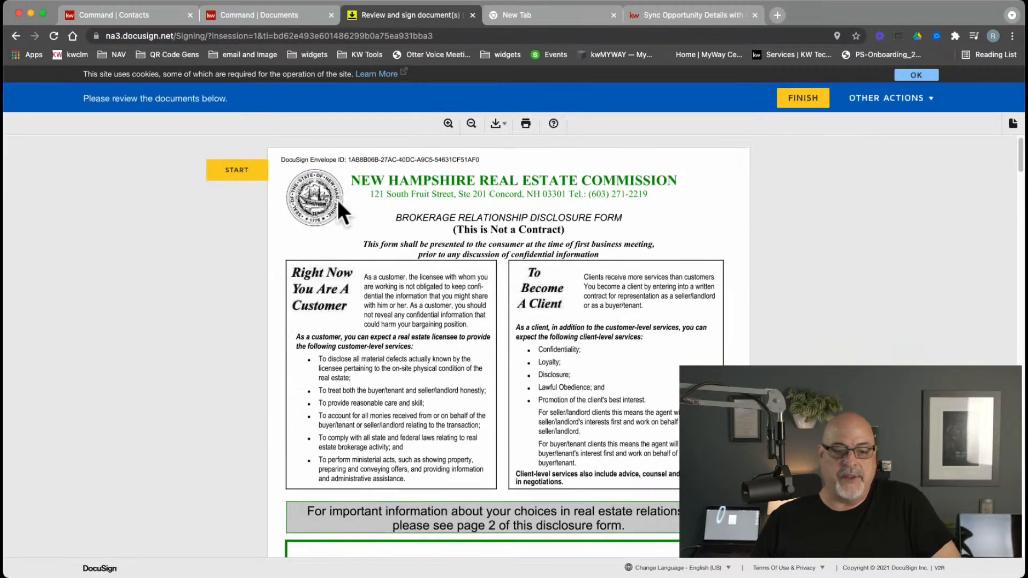
left_click(253, 173)
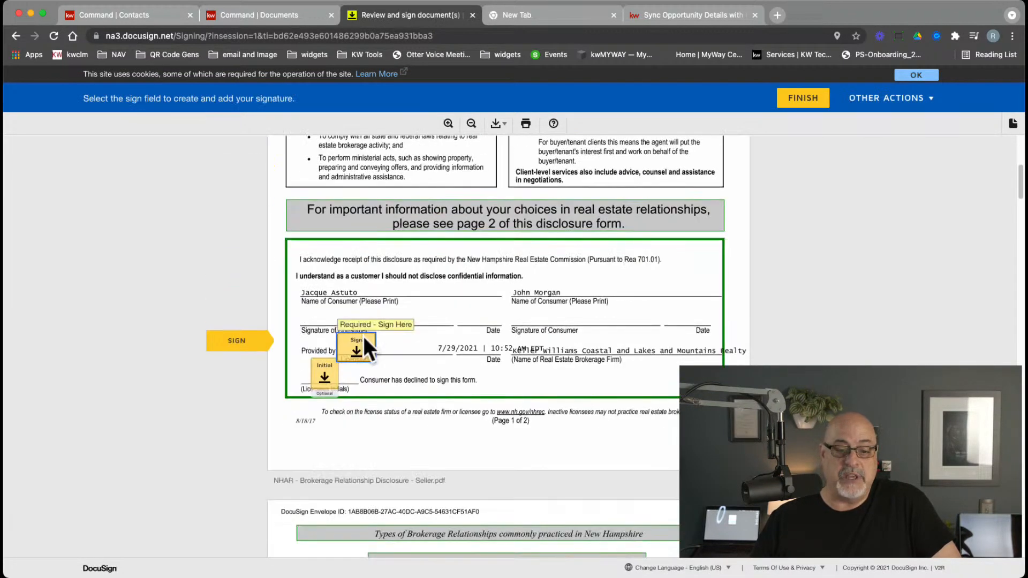
left_click(364, 345)
left_click(323, 382)
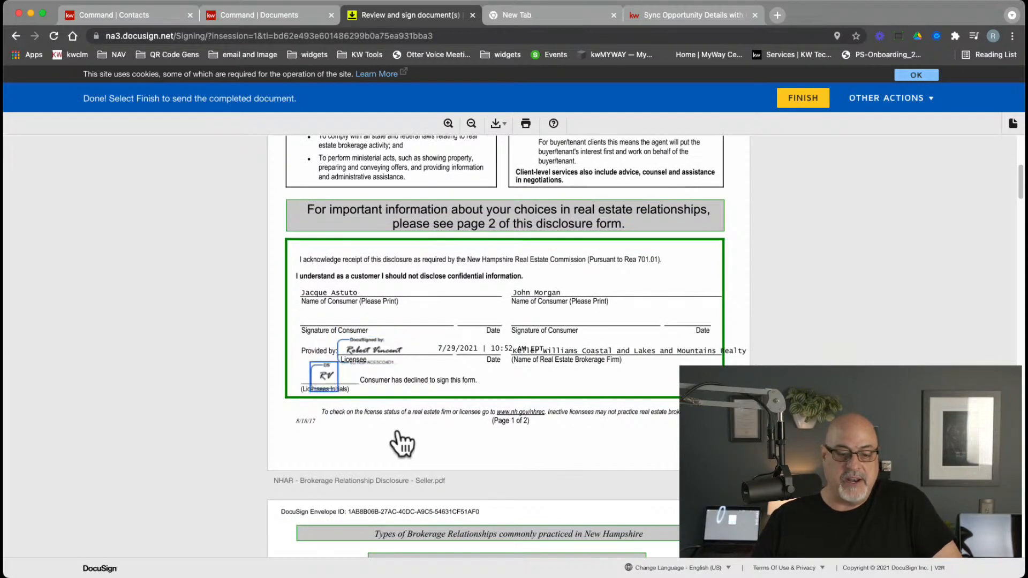
left_click(801, 98)
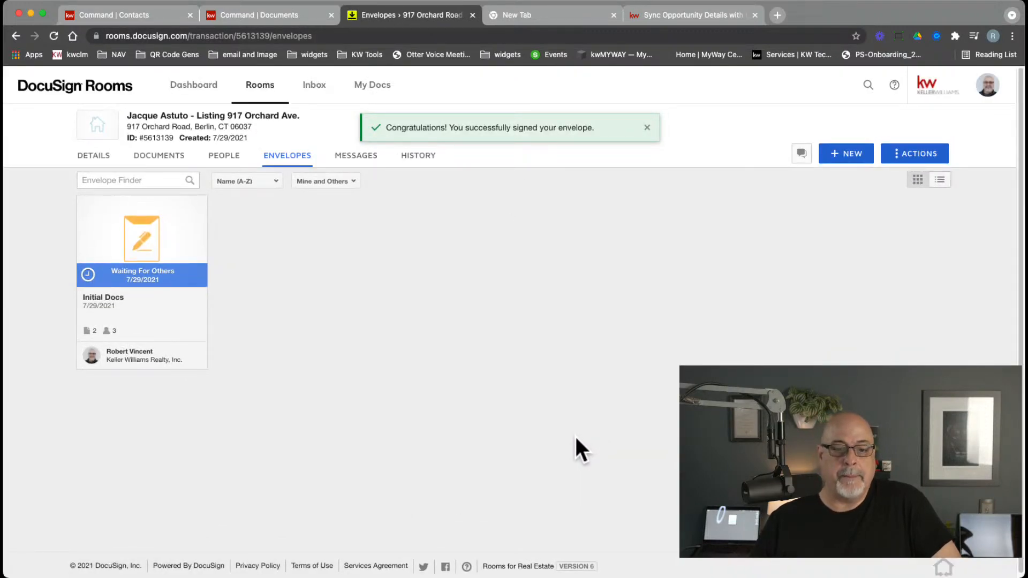
left_click(161, 246)
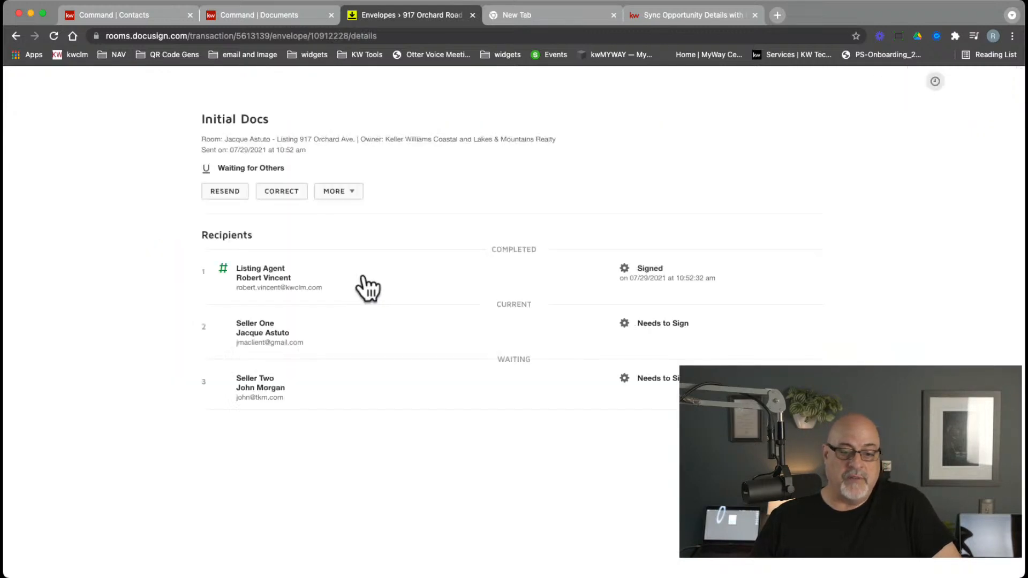
left_click_drag(639, 267, 721, 279)
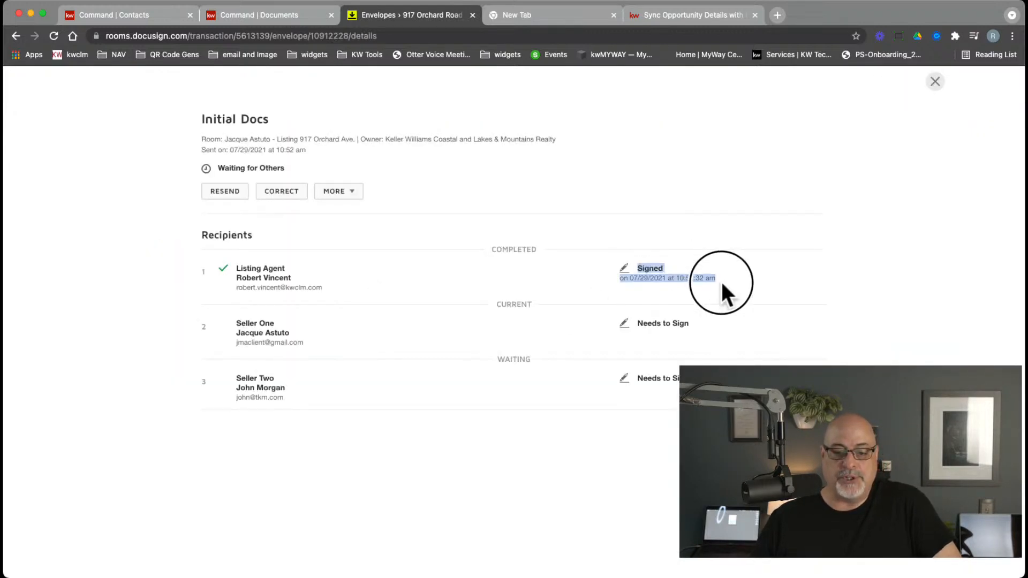
left_click_drag(691, 330, 589, 337)
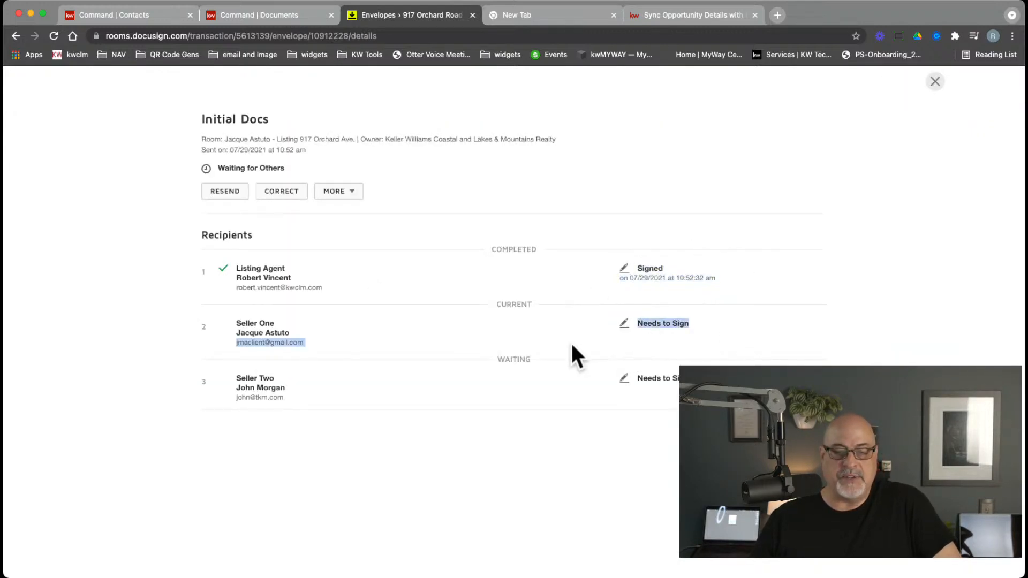
left_click(550, 337)
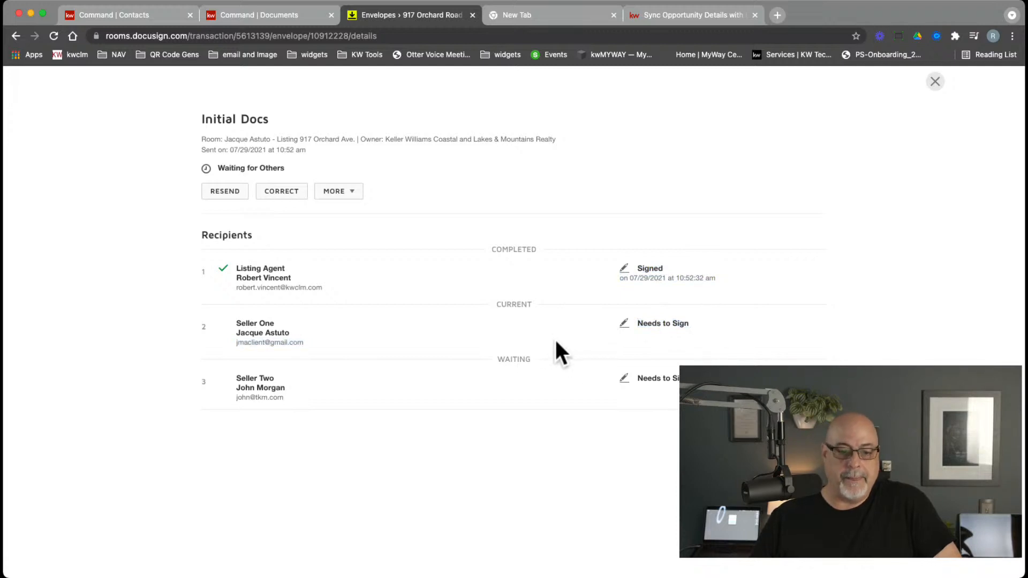
left_click(550, 435)
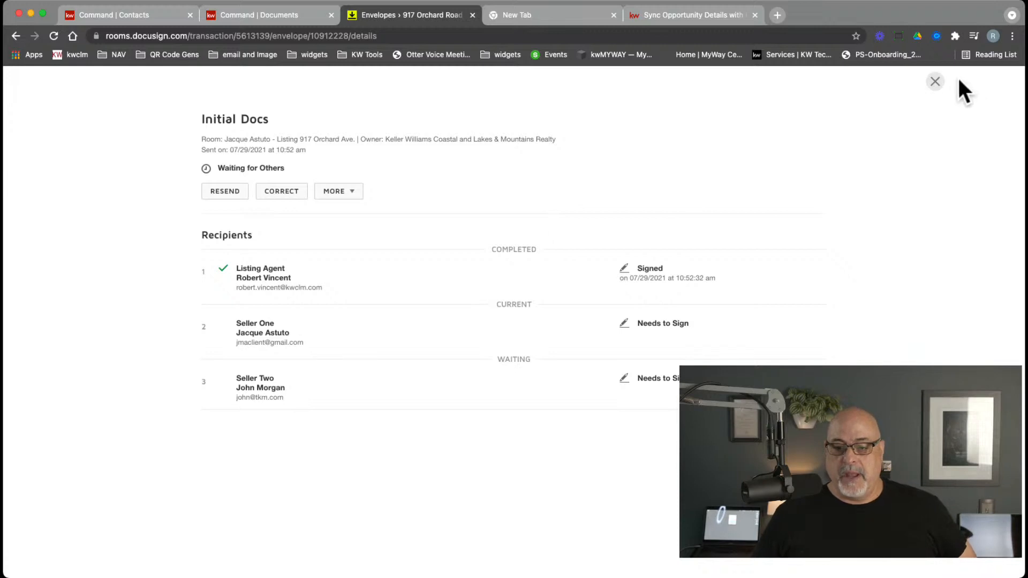
left_click(935, 81)
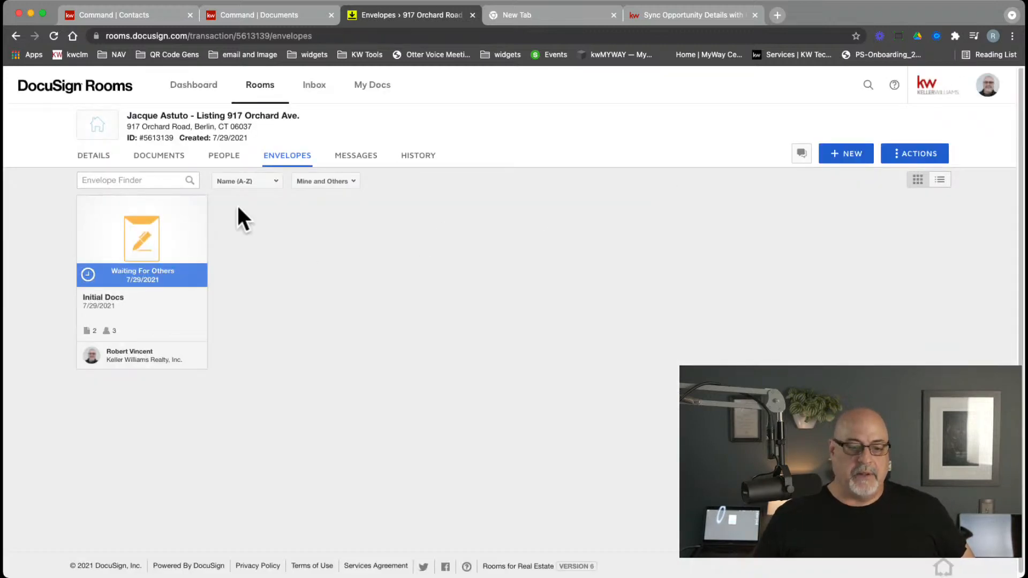
Start a new envelope from the NHAR Brokerage Relationship Disclosure on the Documents tab
left_click(156, 156)
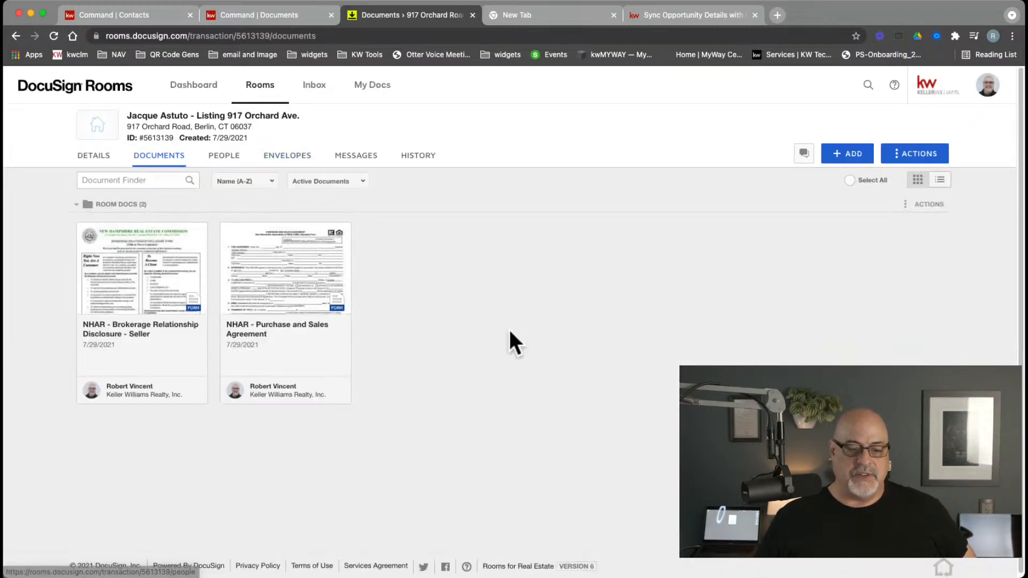
right_click(143, 248)
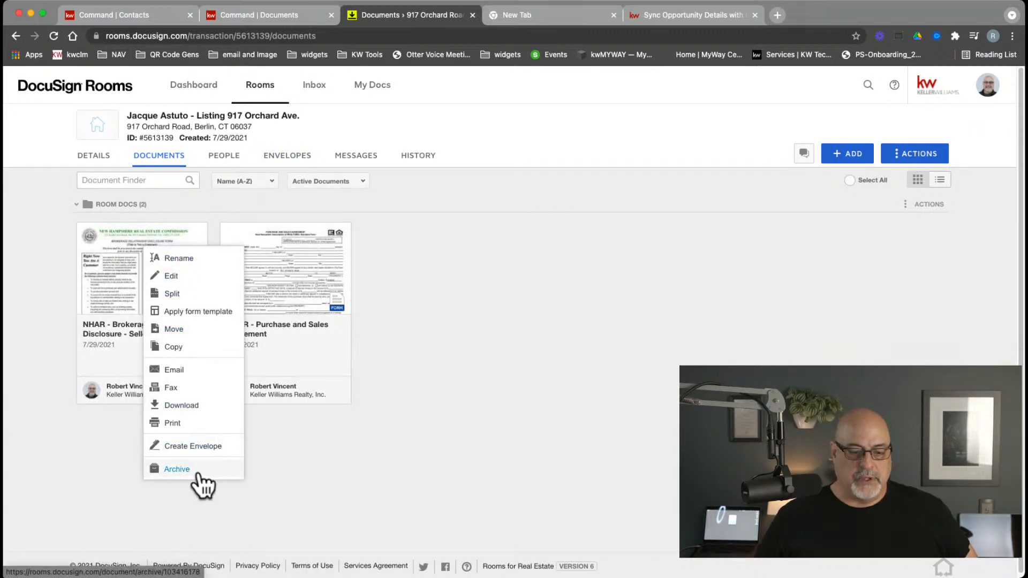
left_click(199, 449)
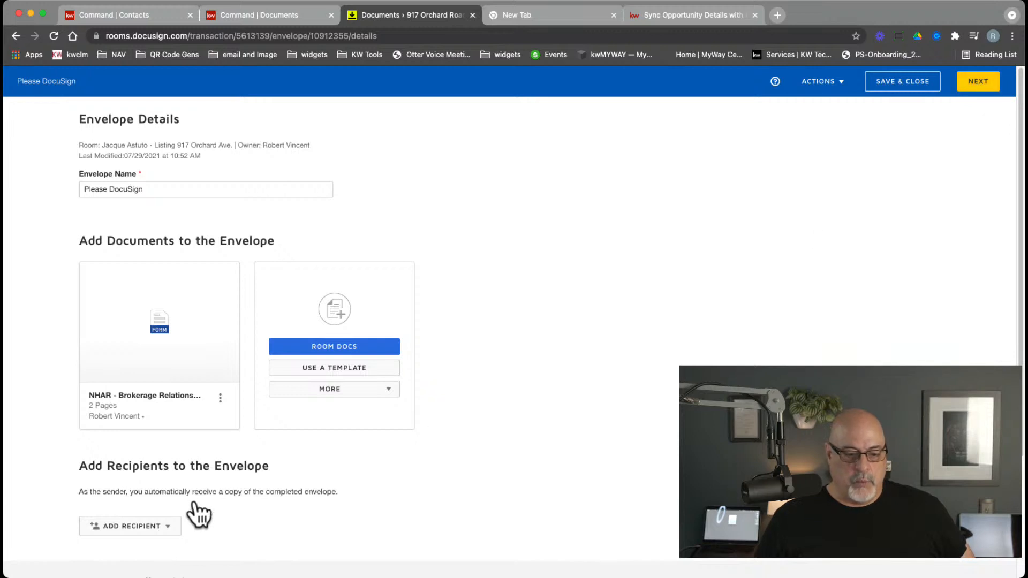
Add the Listing Agent pre-tagged role with the agent's contact, then continue to Add Fields
left_click(124, 531)
left_click(130, 547)
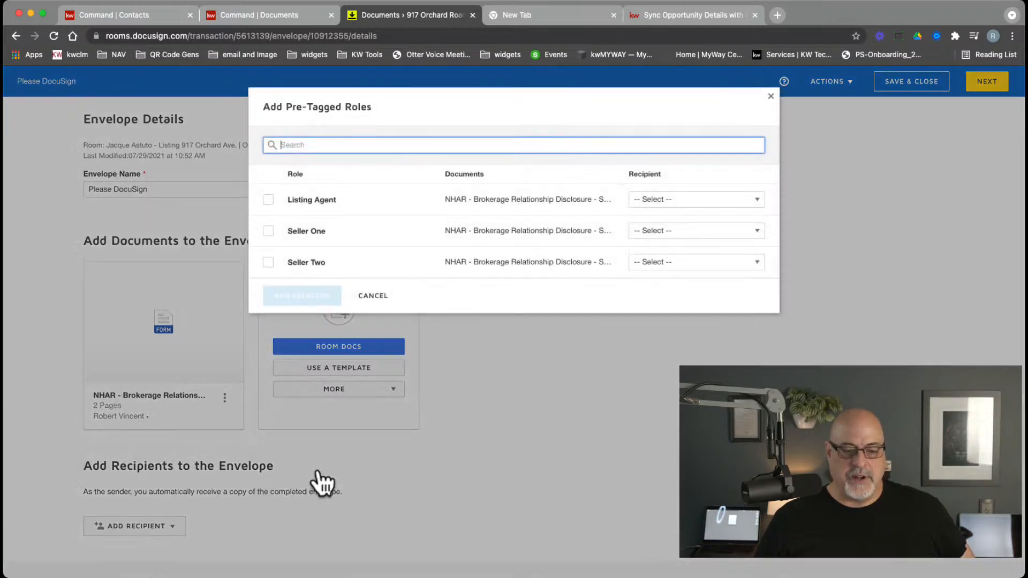
left_click(296, 206)
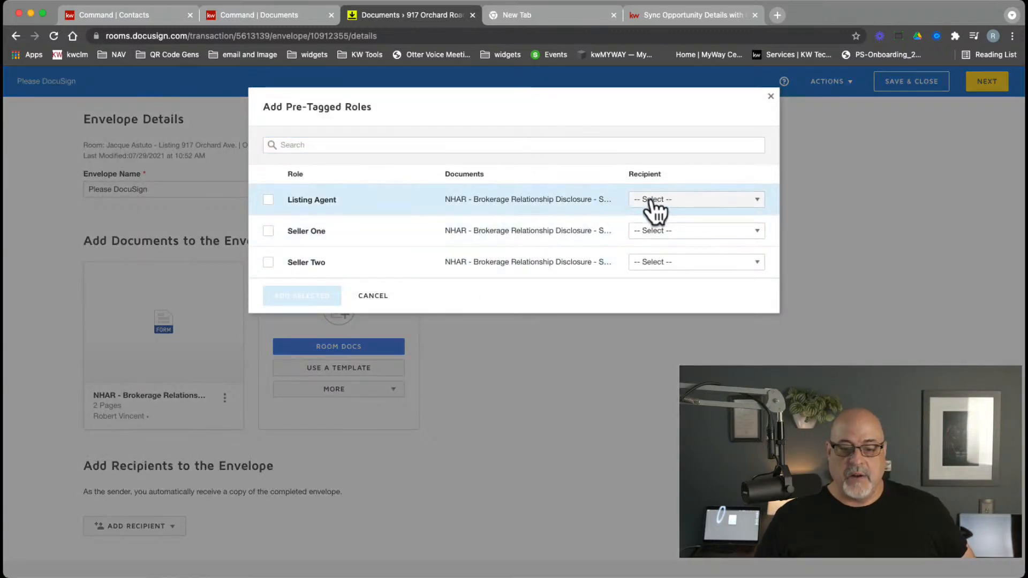
left_click(637, 203)
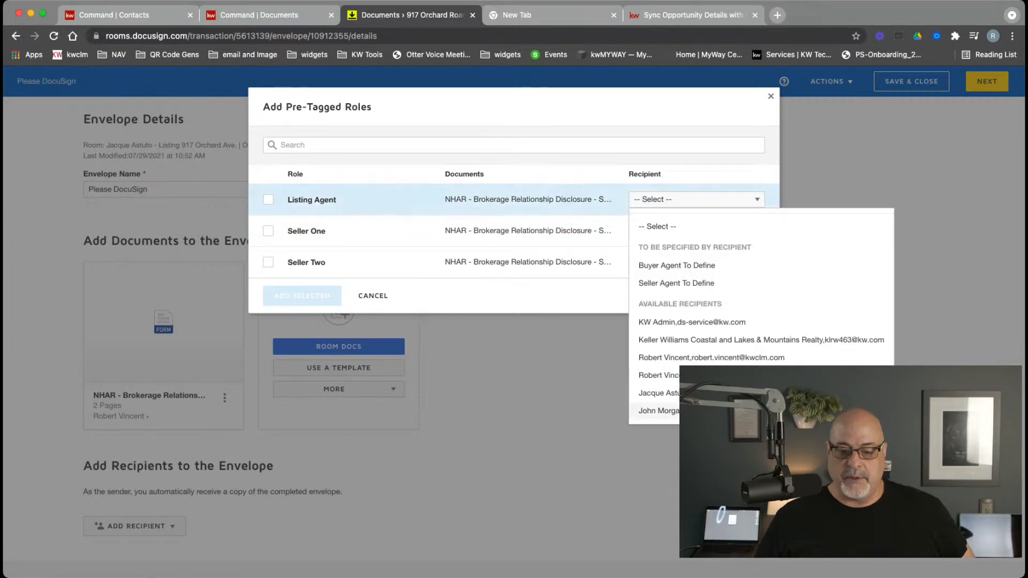
left_click(723, 375)
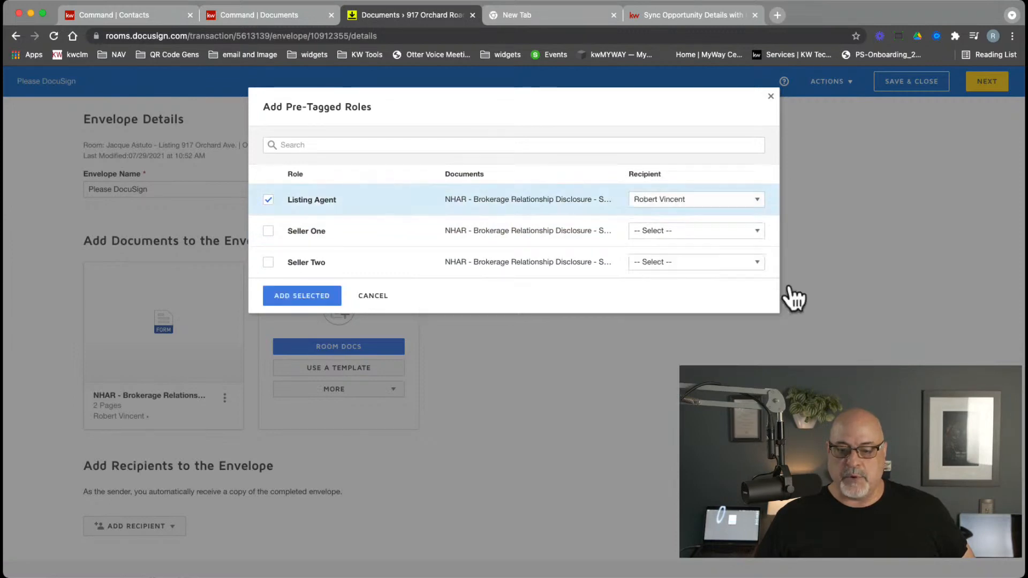
left_click(317, 301)
left_click(975, 81)
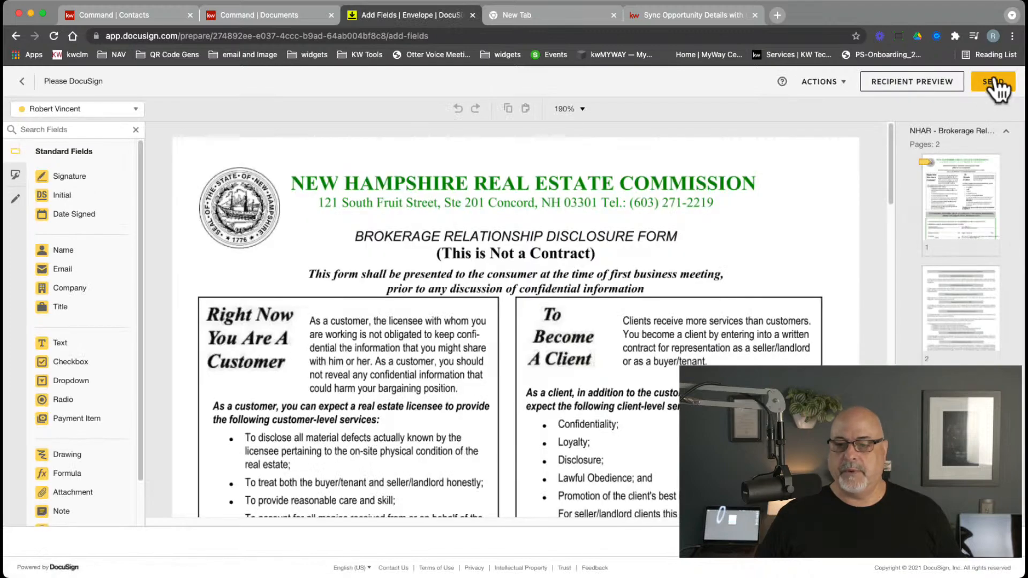
Send the Please DocuSign envelope, then sign and initial the disclosure as listing agent
left_click(992, 83)
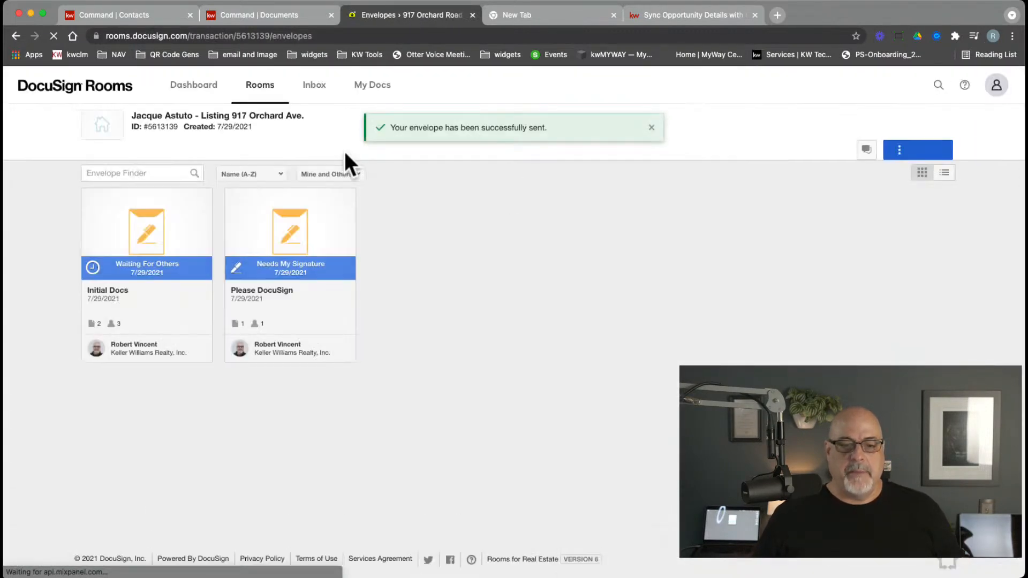
left_click(284, 246)
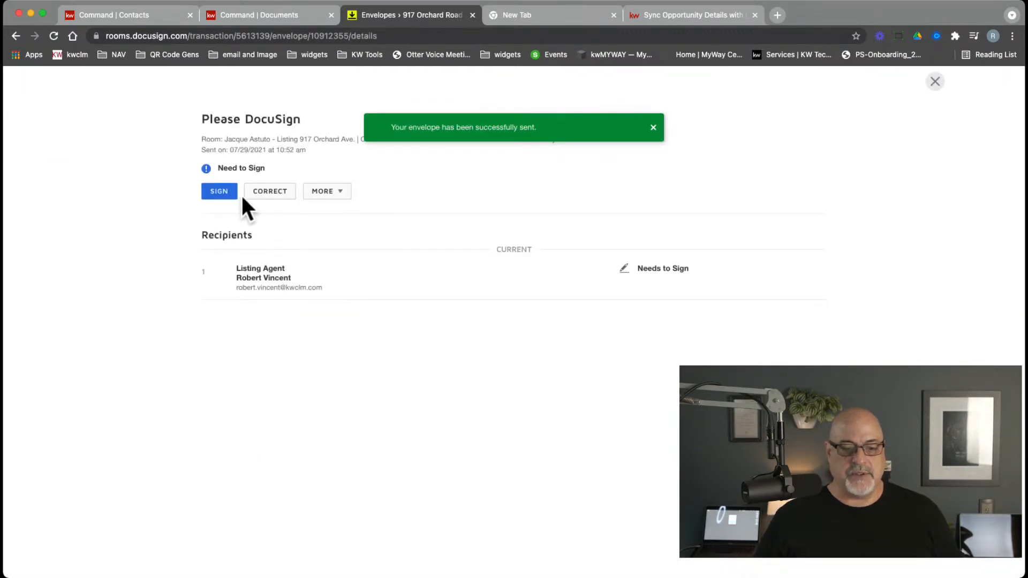
left_click(220, 191)
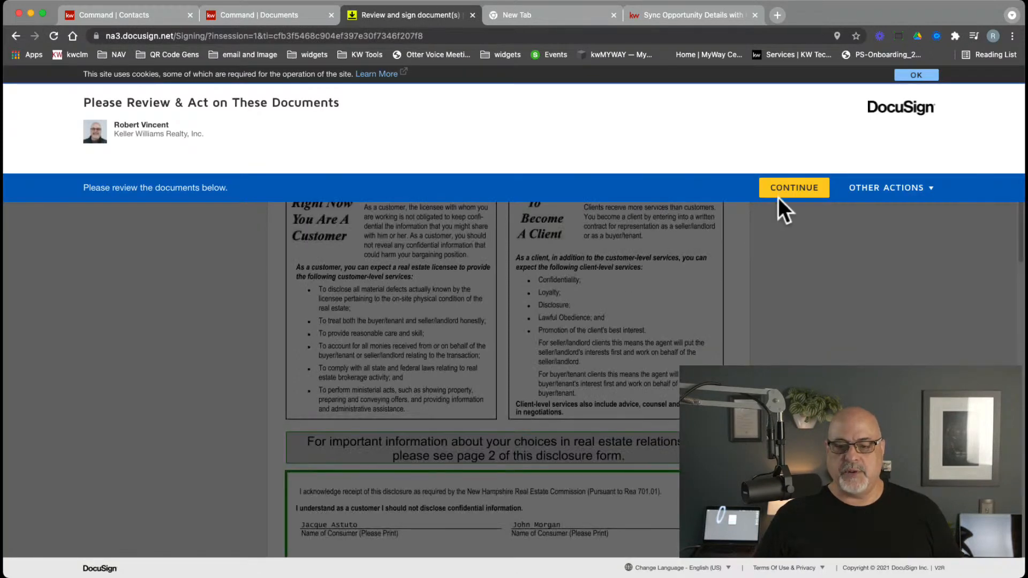
left_click(780, 194)
scroll(444, 343, "down", 1)
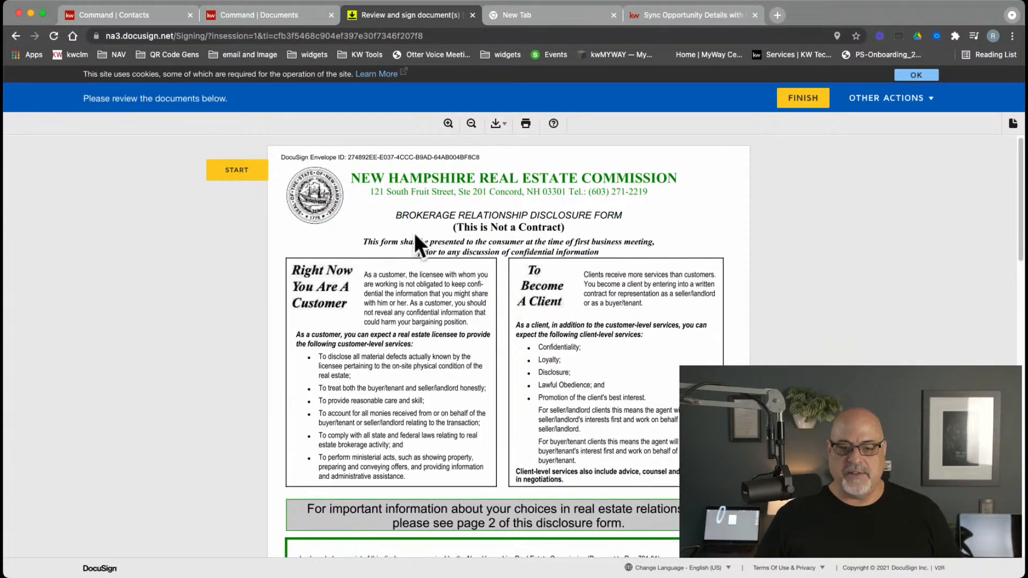
left_click(252, 170)
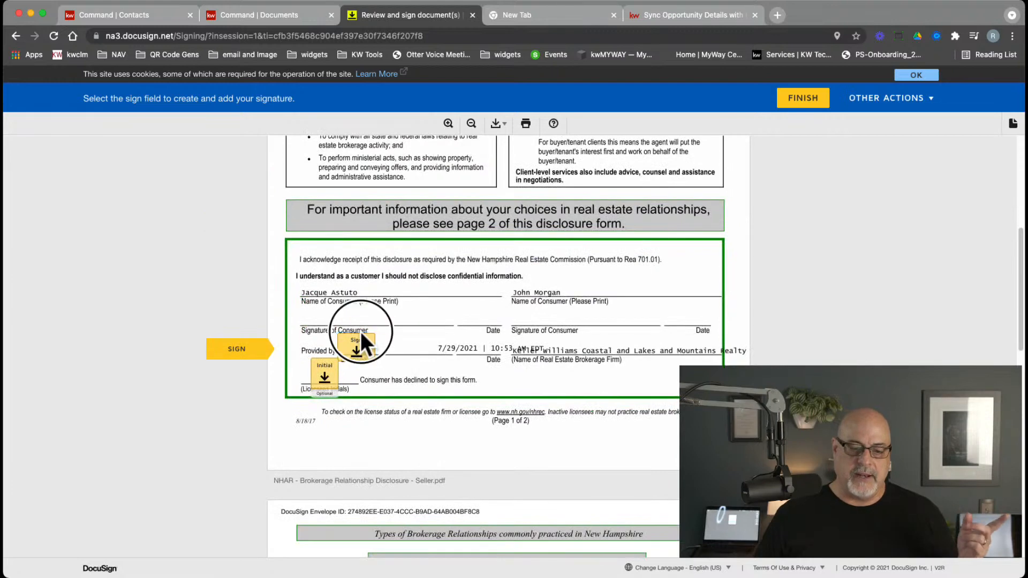
left_click(355, 340)
left_click(323, 377)
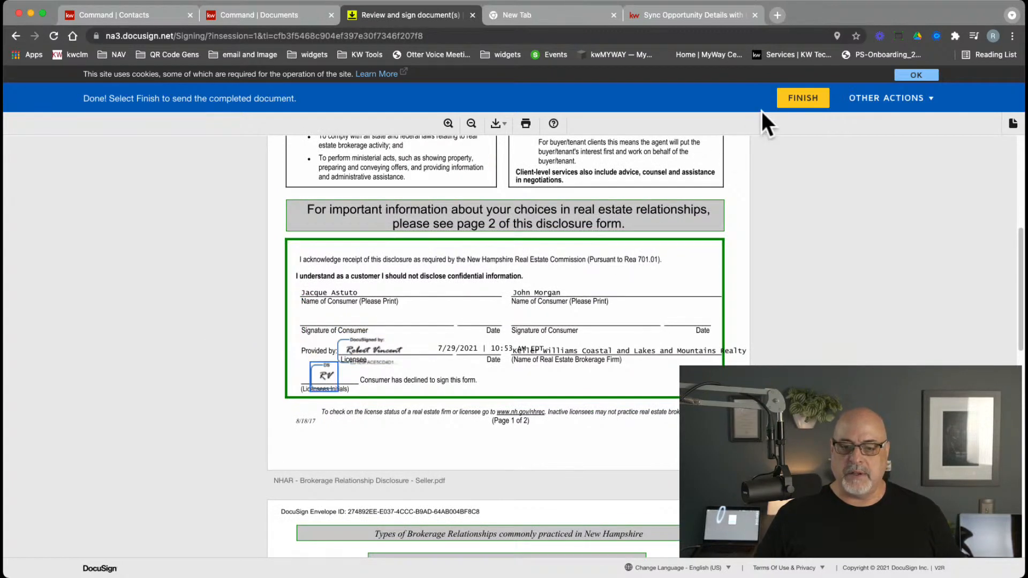
left_click(784, 106)
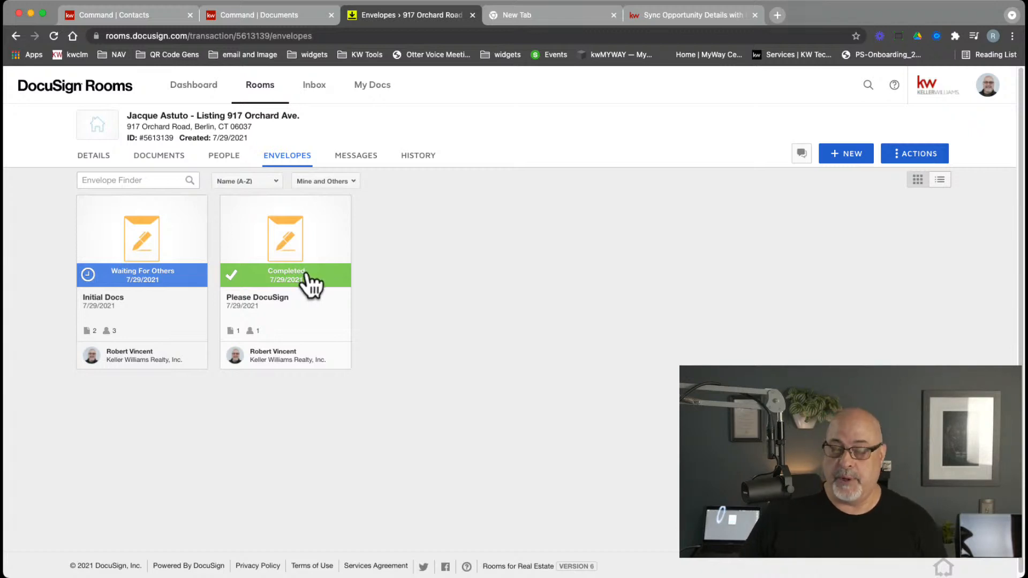
Show the room's four documents, including the signed disclosure and its Certification PDF
left_click(164, 160)
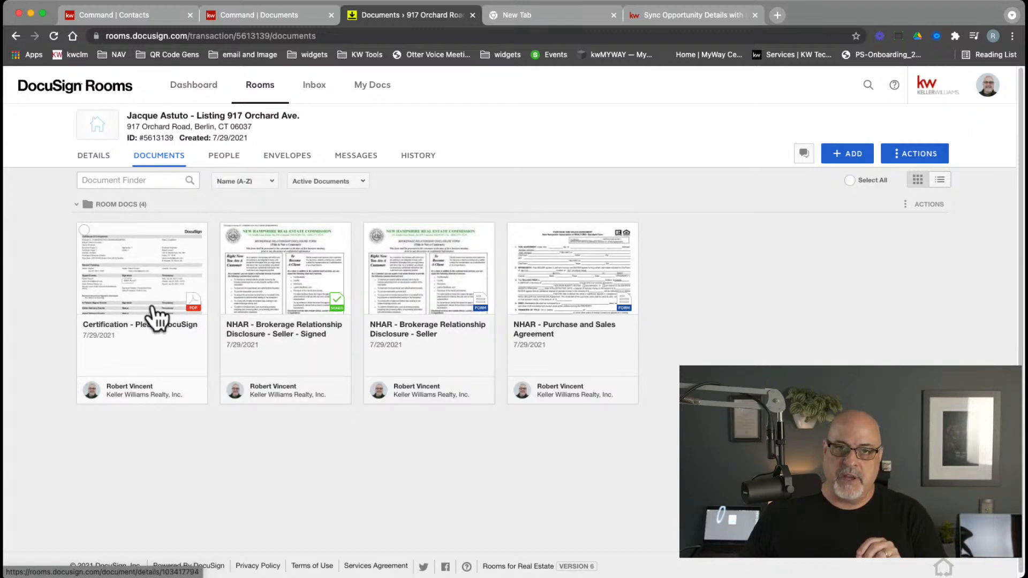
Verify the agent's signature on the Signed NHAR disclosure, then go to KW Command's Documents
left_click(284, 303)
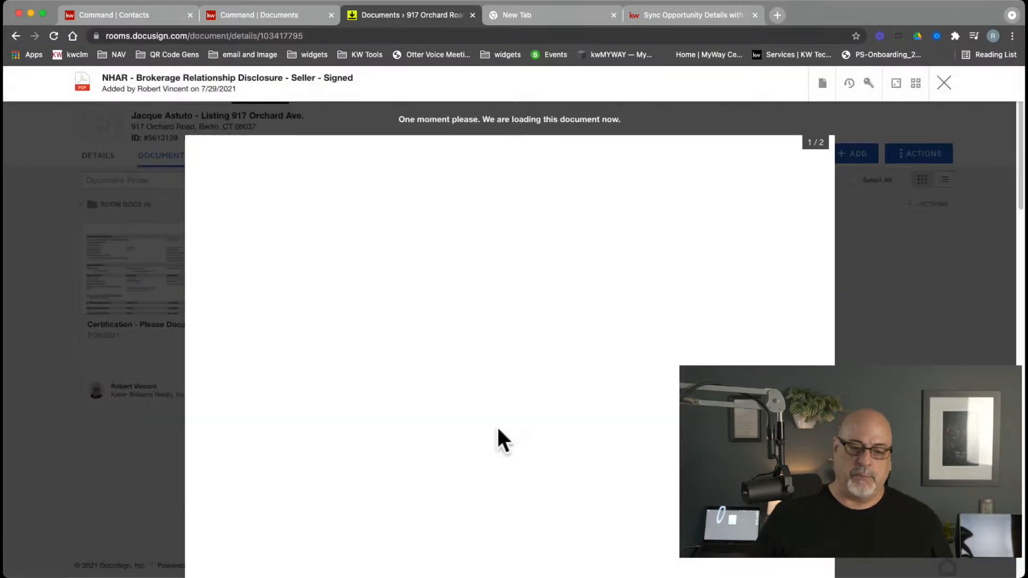
scroll(553, 403, "down", 10)
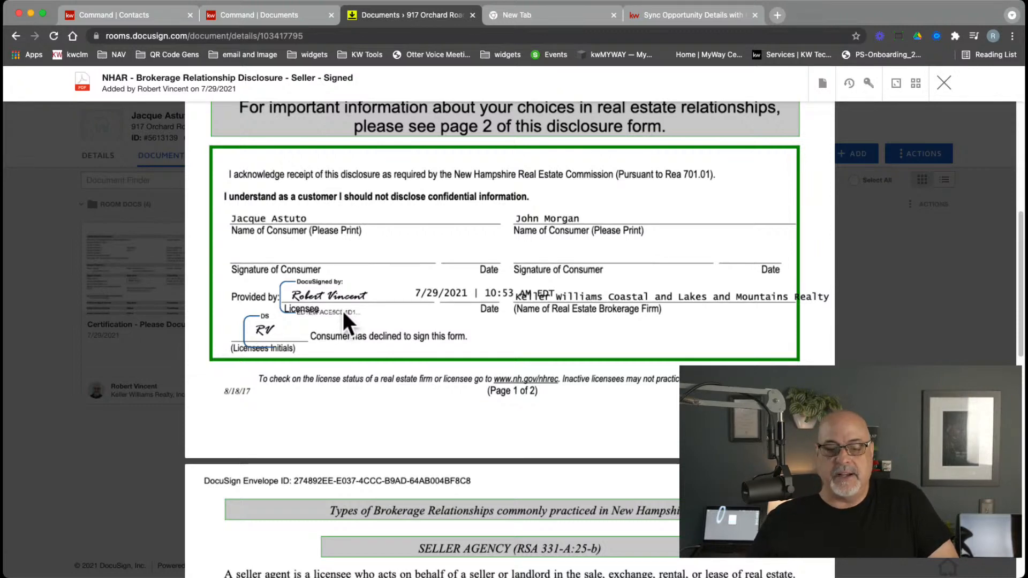
left_click(942, 85)
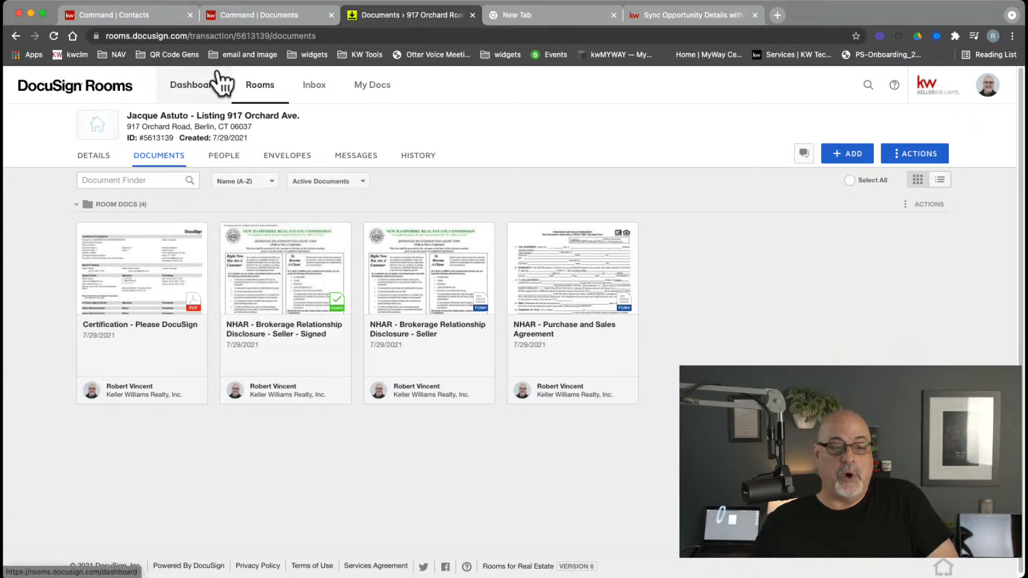
left_click(235, 20)
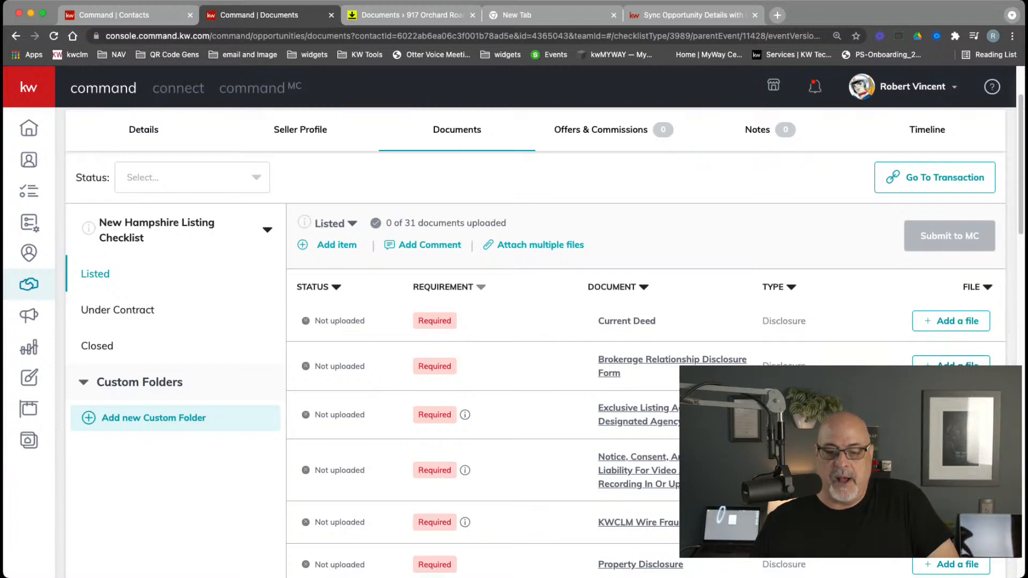
Assign the signed NHAR disclosure PDF from DocuSign to the Brokerage Relationship Disclosure Form checklist item
left_click(643, 360)
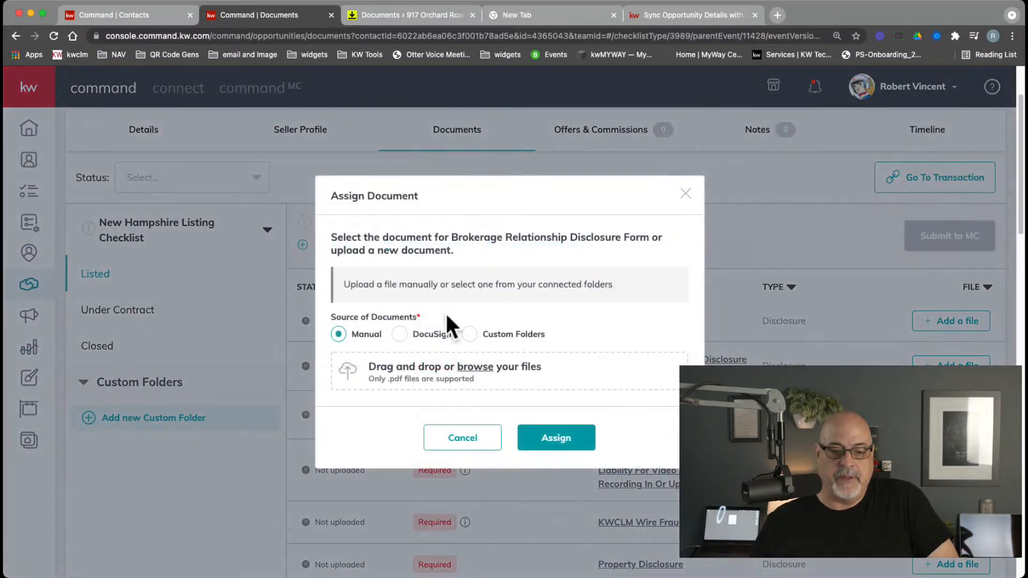
left_click(399, 334)
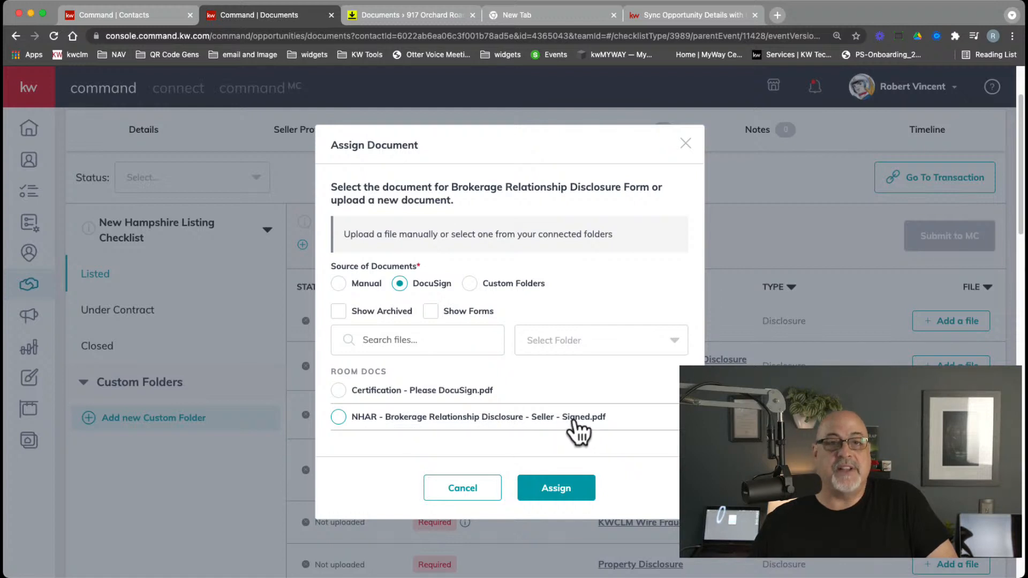
left_click(338, 417)
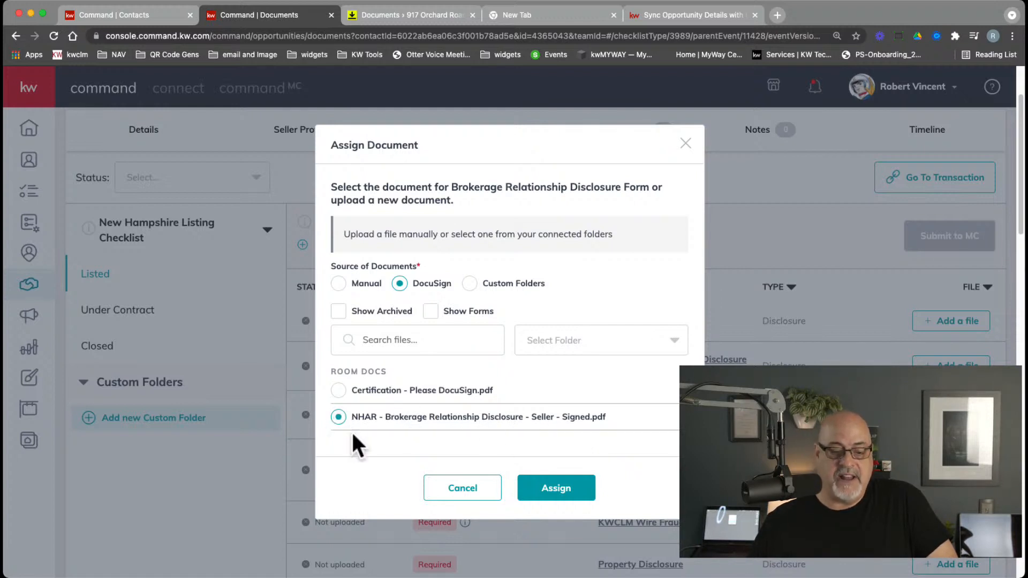
left_click(559, 490)
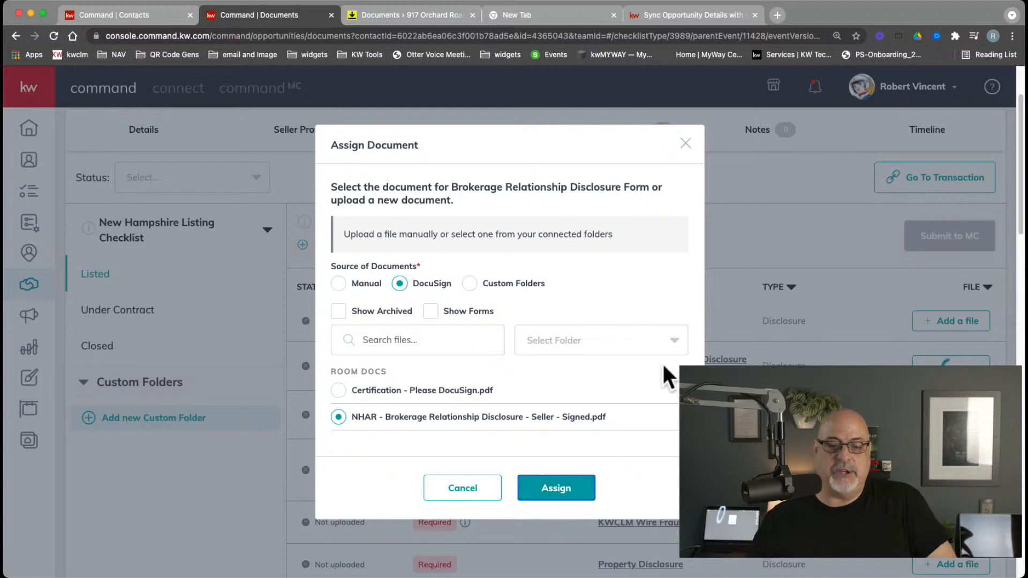